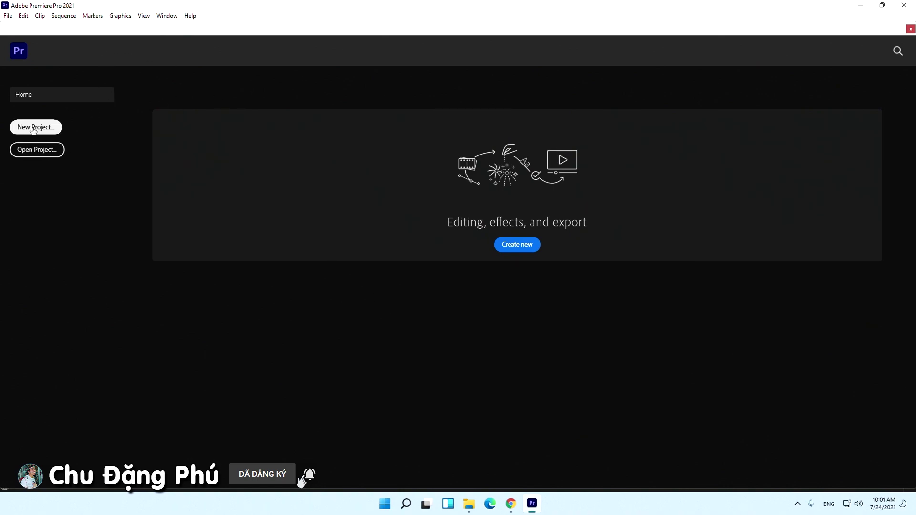
# Step: Start a new project and set its location to a new Test folder on the Desktop
pyautogui.click(53, 128)
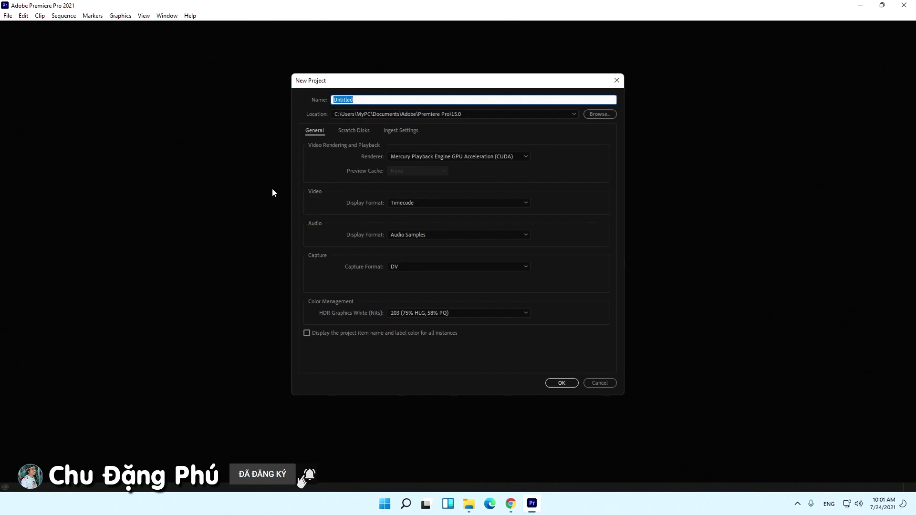
pyautogui.click(599, 115)
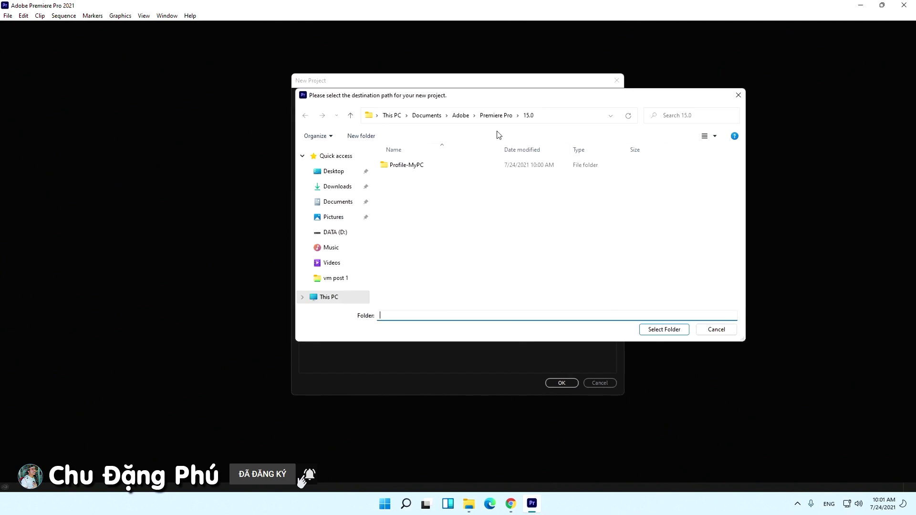
pyautogui.click(343, 157)
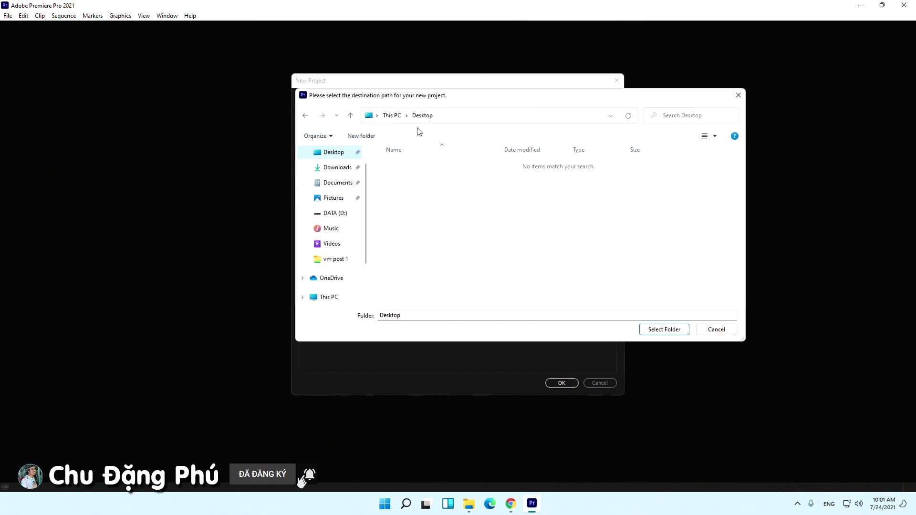
pyautogui.click(361, 136)
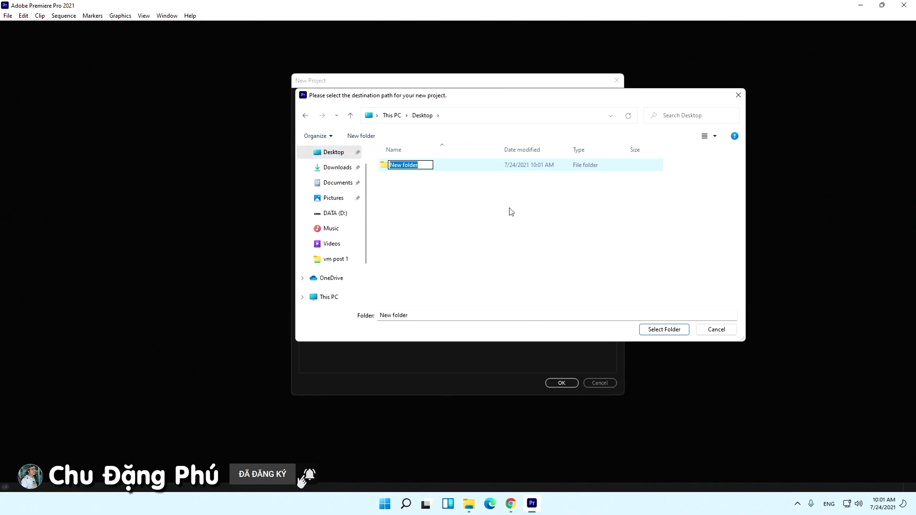
pyautogui.write('Test')
pyautogui.press('Return')
pyautogui.press('Return')
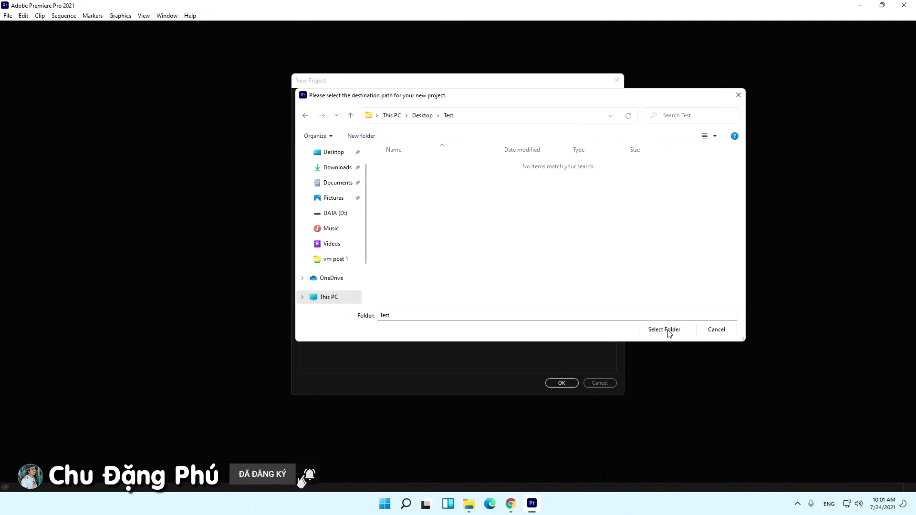
pyautogui.click(664, 330)
# Step: Name the project 'Test premiere pro 2021', keep the CUDA renderer, and create it
pyautogui.click(389, 100)
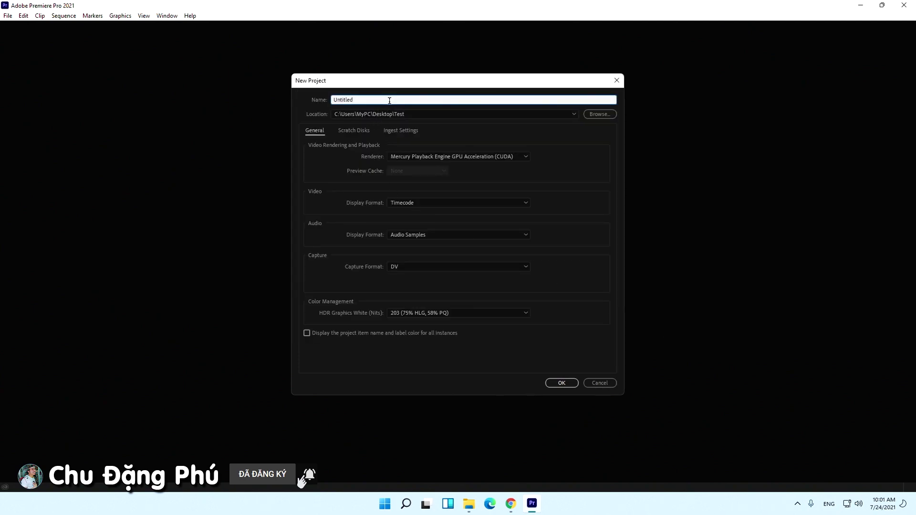
pyautogui.doubleClick(388, 101)
pyautogui.write('Test premiere pro 2021')
pyautogui.click(514, 157)
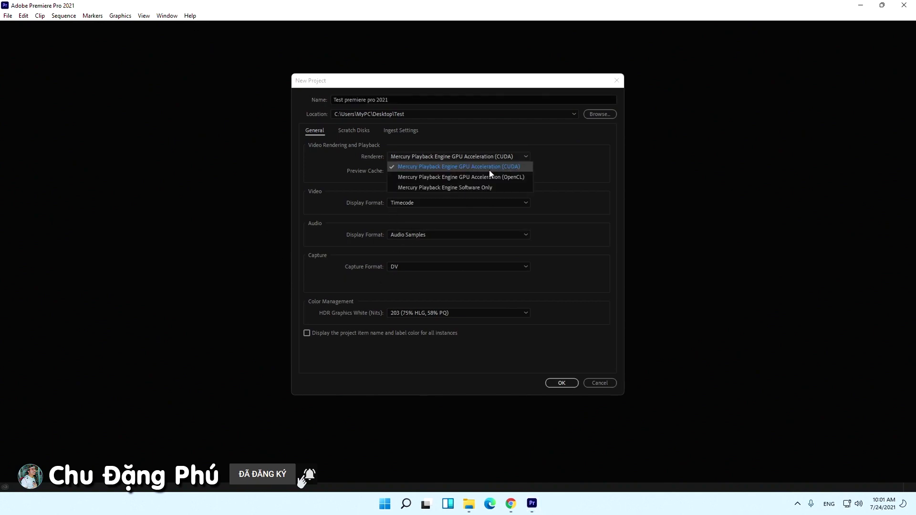
pyautogui.click(499, 169)
pyautogui.click(572, 382)
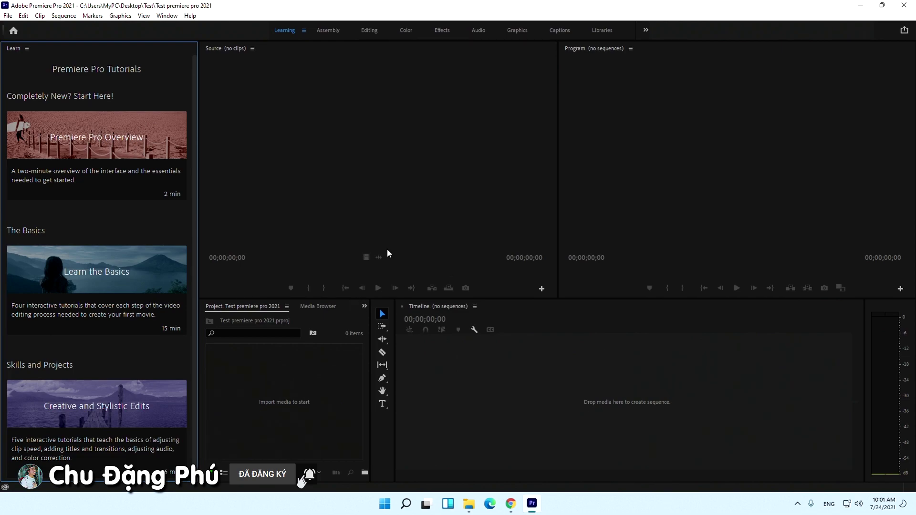
# Step: Switch to the Editing workspace and dock the Project panel into the top-left group
pyautogui.click(372, 31)
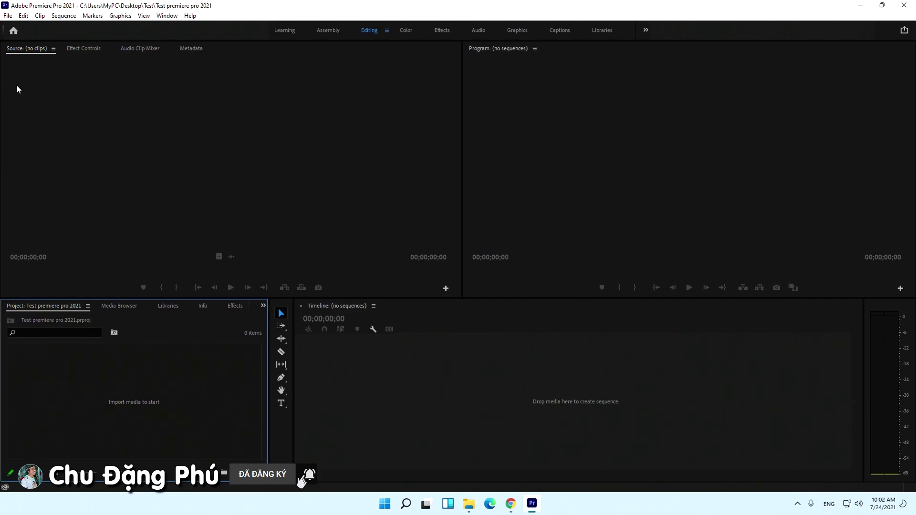
pyautogui.moveTo(40, 309); pyautogui.dragTo(30, 48)
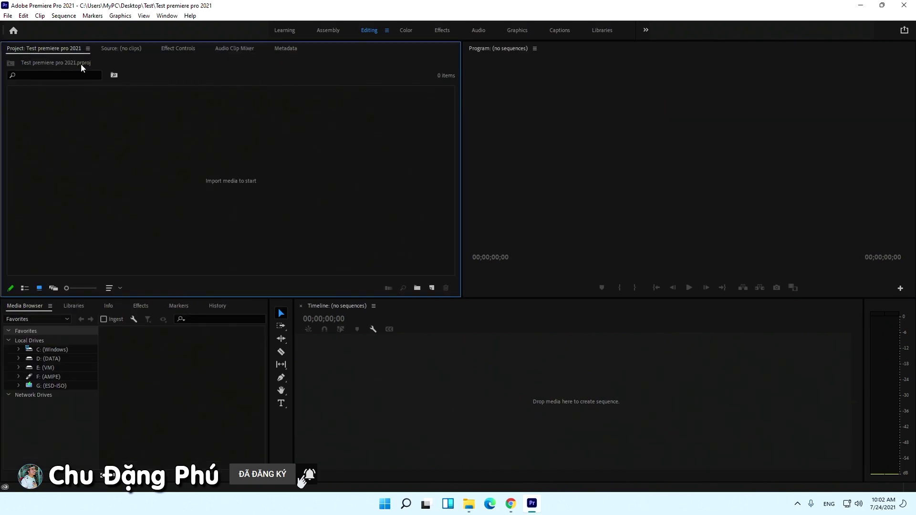
# Step: Close the Media Browser, Libraries and Info panels, and dock Effects beside Project
pyautogui.click(50, 306)
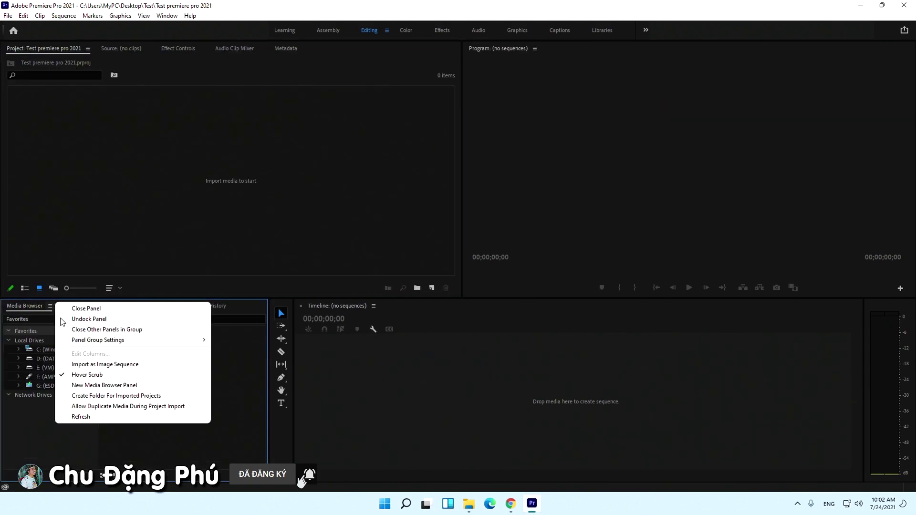
pyautogui.click(73, 309)
pyautogui.click(34, 306)
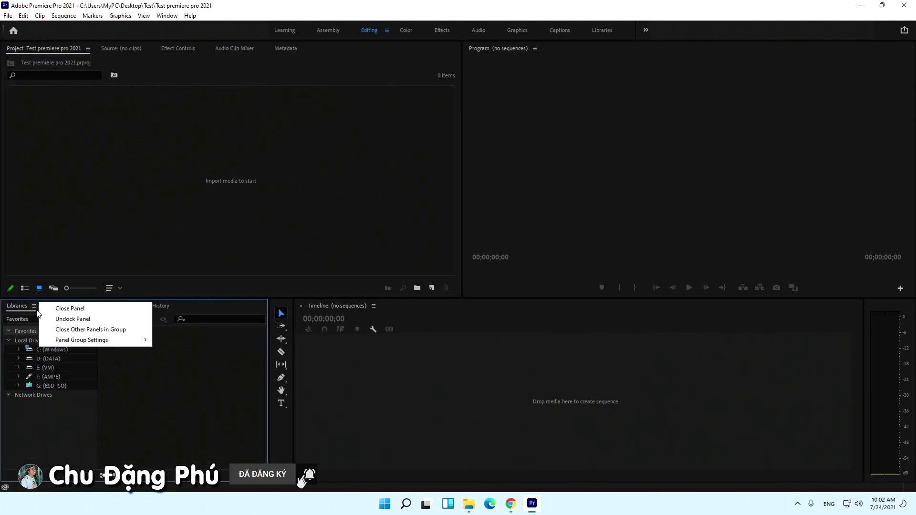
pyautogui.click(44, 318)
pyautogui.click(22, 305)
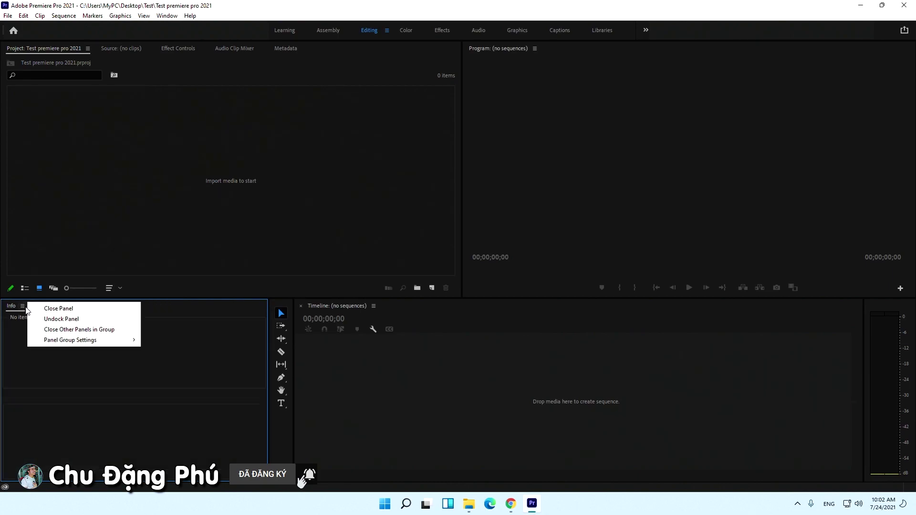
pyautogui.click(40, 311)
pyautogui.moveTo(21, 311); pyautogui.dragTo(162, 50)
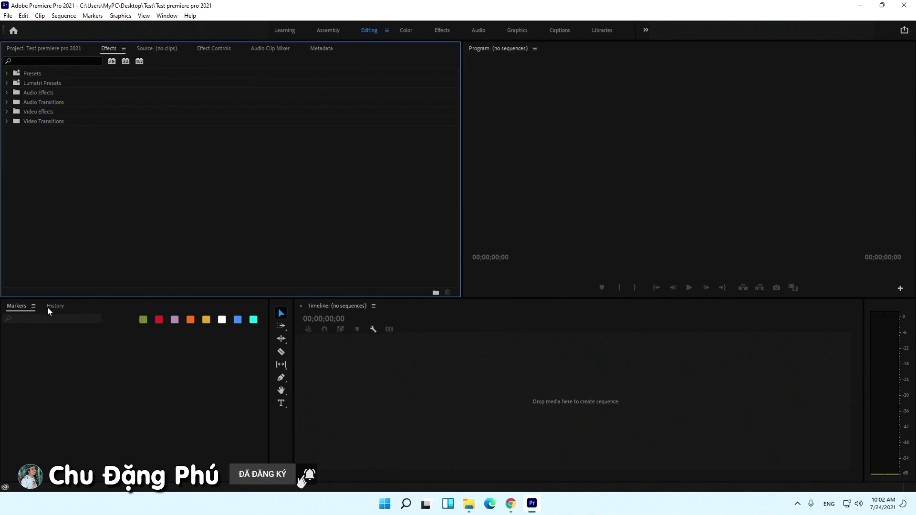
# Step: Close the Markers, History, Source, Audio Clip Mixer and Metadata panels
pyautogui.click(34, 306)
pyautogui.click(48, 311)
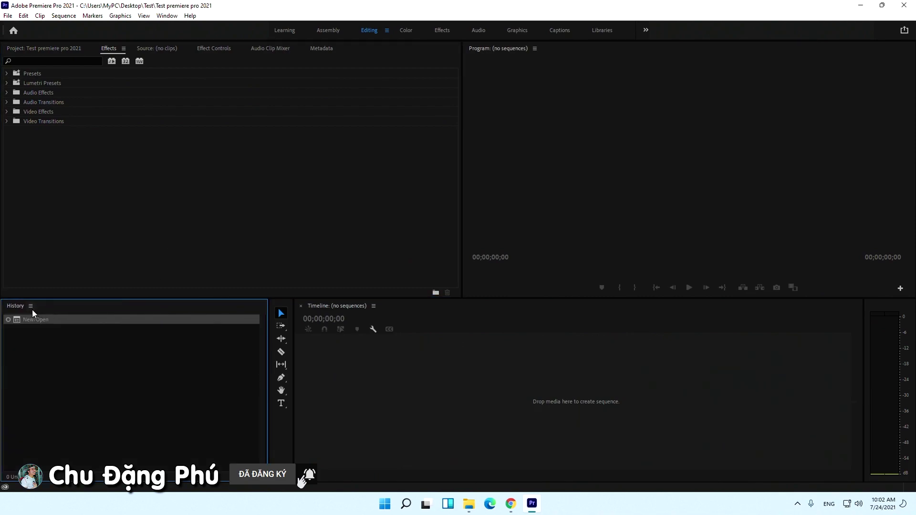
pyautogui.click(30, 307)
pyautogui.click(48, 310)
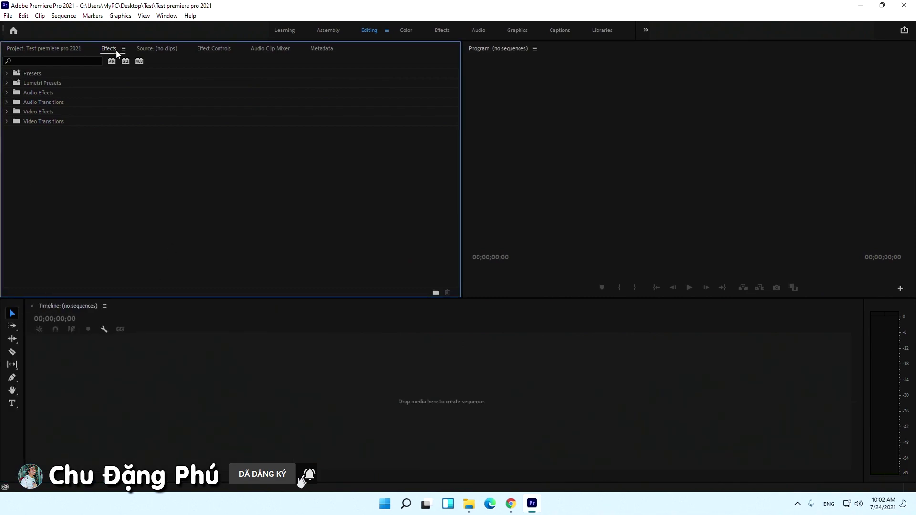
pyautogui.click(170, 48)
pyautogui.click(183, 49)
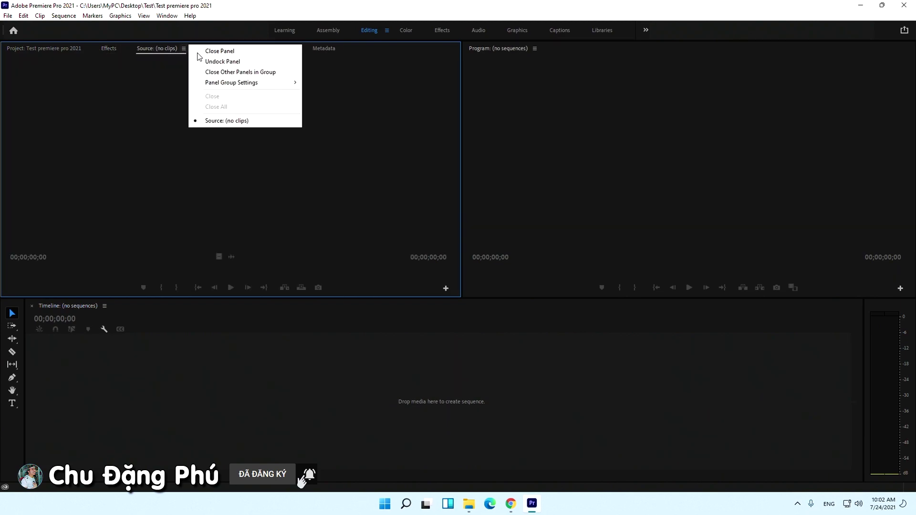
pyautogui.click(206, 51)
pyautogui.click(220, 50)
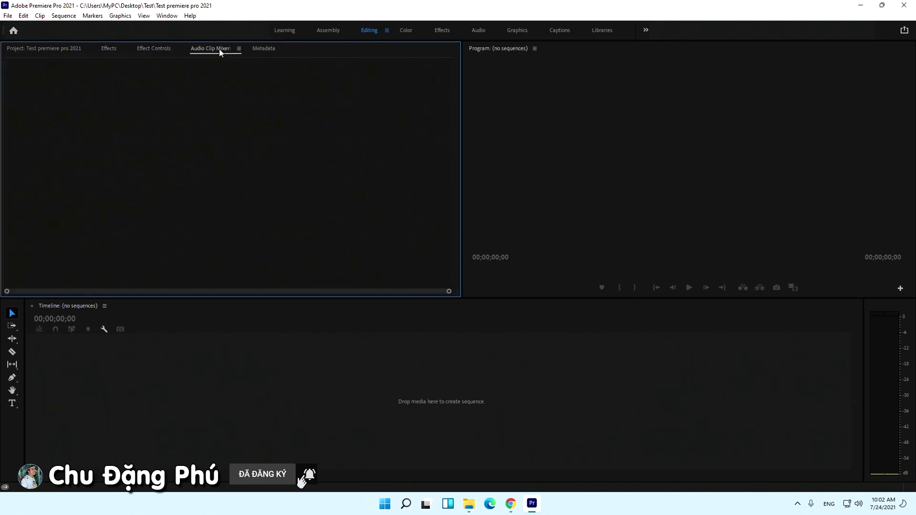
pyautogui.click(239, 49)
pyautogui.click(258, 52)
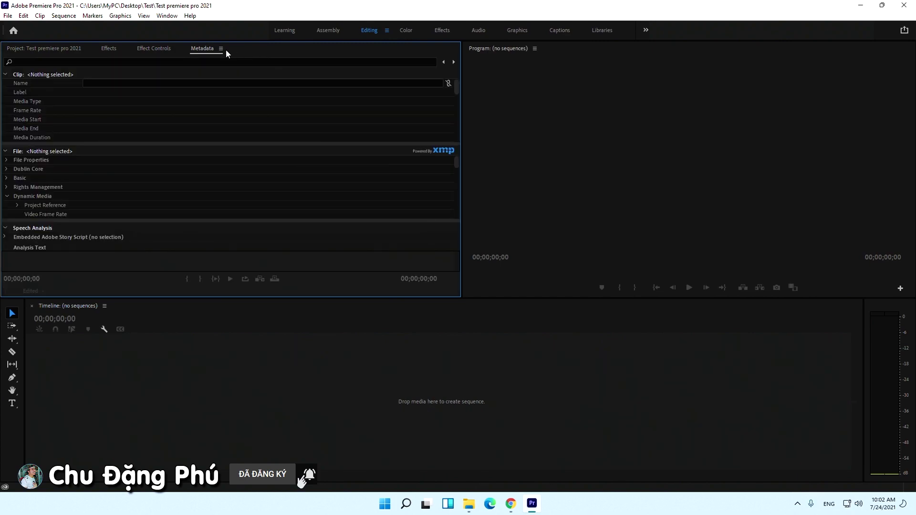
pyautogui.click(222, 49)
pyautogui.click(249, 51)
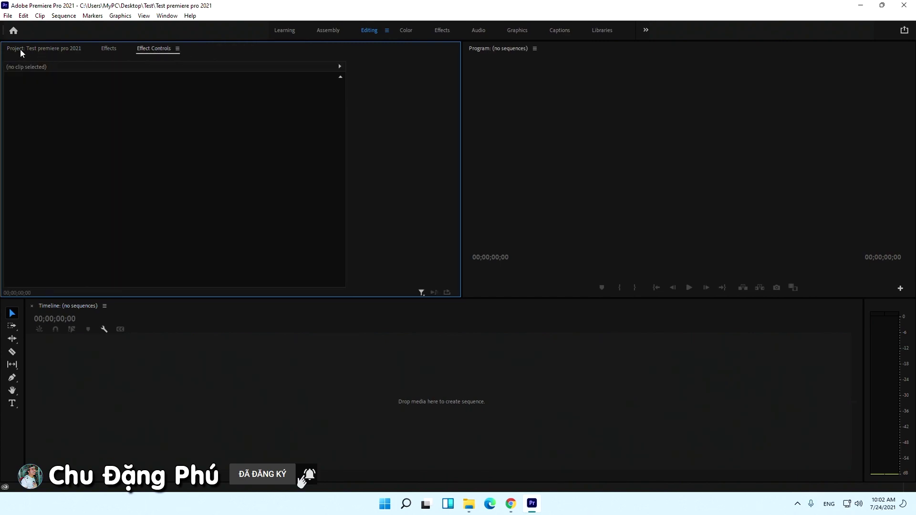
# Step: Check the Project, Effects and Effect Controls tabs and widen the Timeline toward the audio meters
pyautogui.click(45, 48)
pyautogui.click(104, 48)
pyautogui.click(76, 49)
pyautogui.click(149, 52)
pyautogui.moveTo(864, 395); pyautogui.dragTo(914, 402)
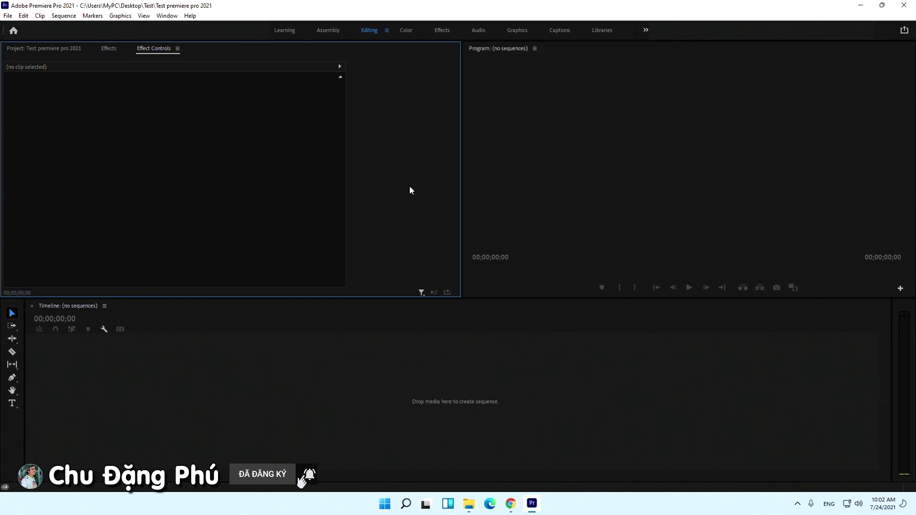
pyautogui.click(109, 48)
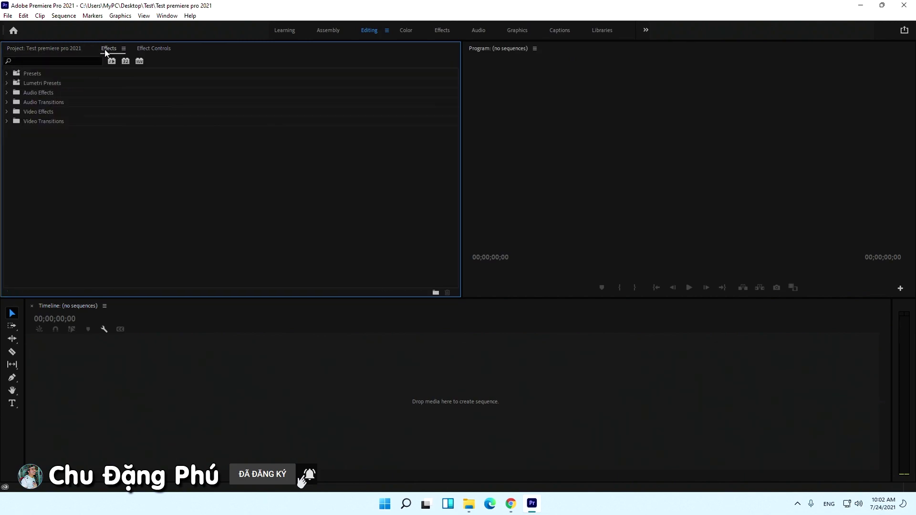
pyautogui.click(145, 48)
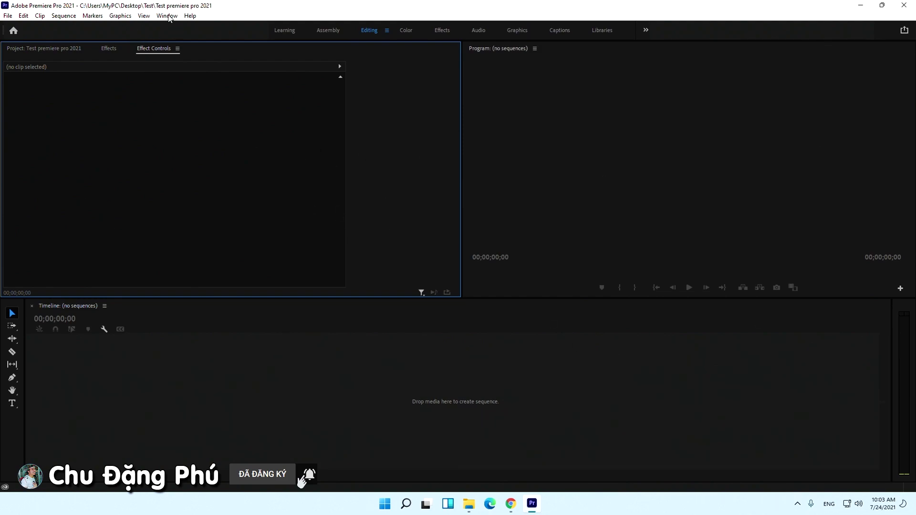
# Step: Save the current layout as a new custom workspace
pyautogui.click(167, 16)
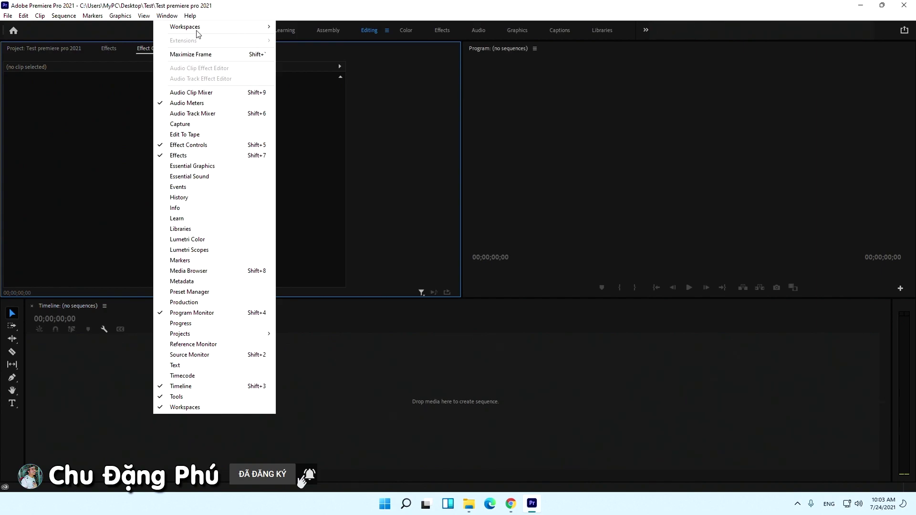
pyautogui.click(432, 93)
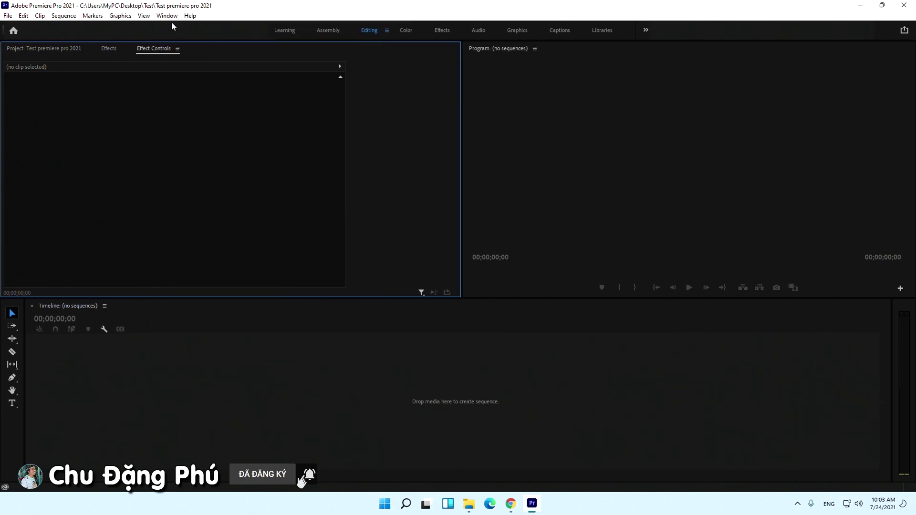
pyautogui.click(167, 16)
pyautogui.moveTo(186, 27)
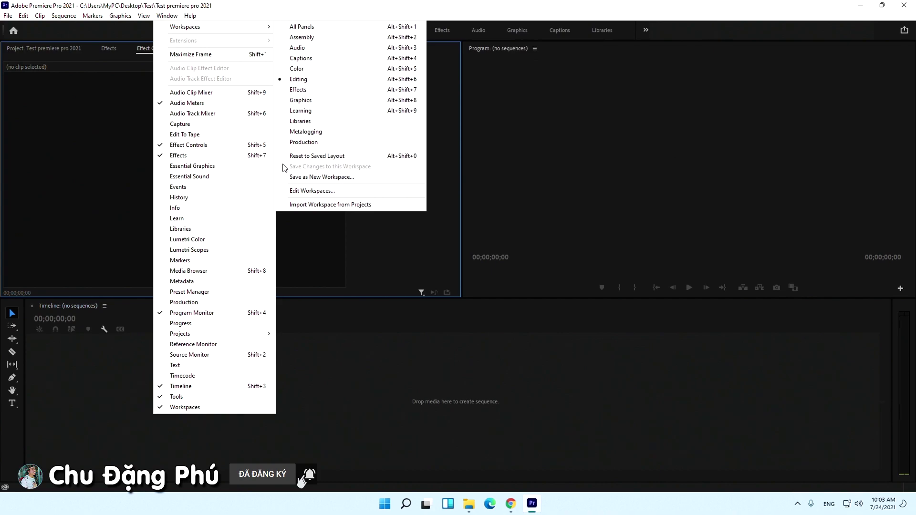
pyautogui.click(326, 178)
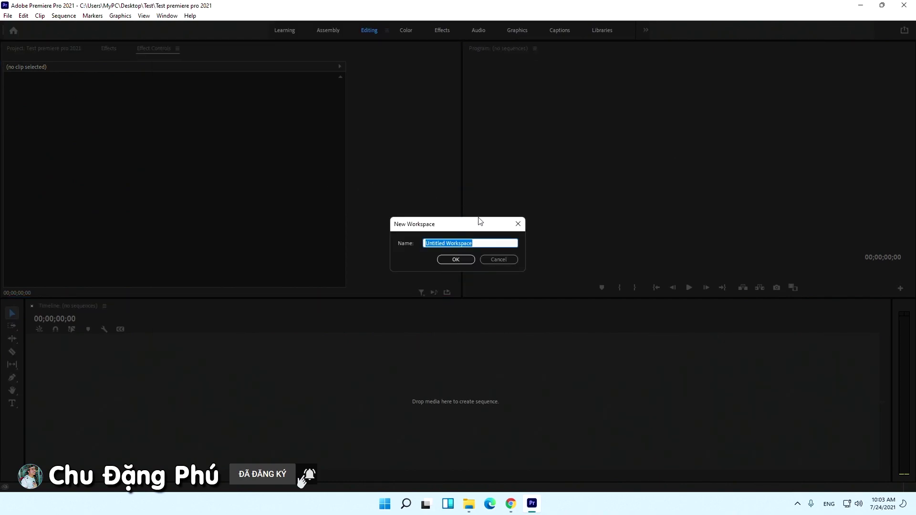
pyautogui.write('chudangphu')
pyautogui.click(456, 259)
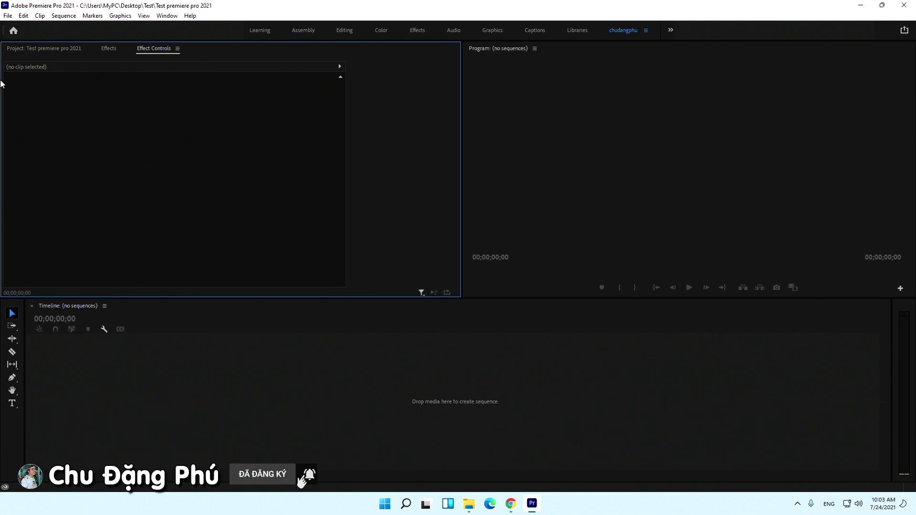
# Step: Close the Effect Controls and Effects panels and dock the Timeline beside Project
pyautogui.click(177, 49)
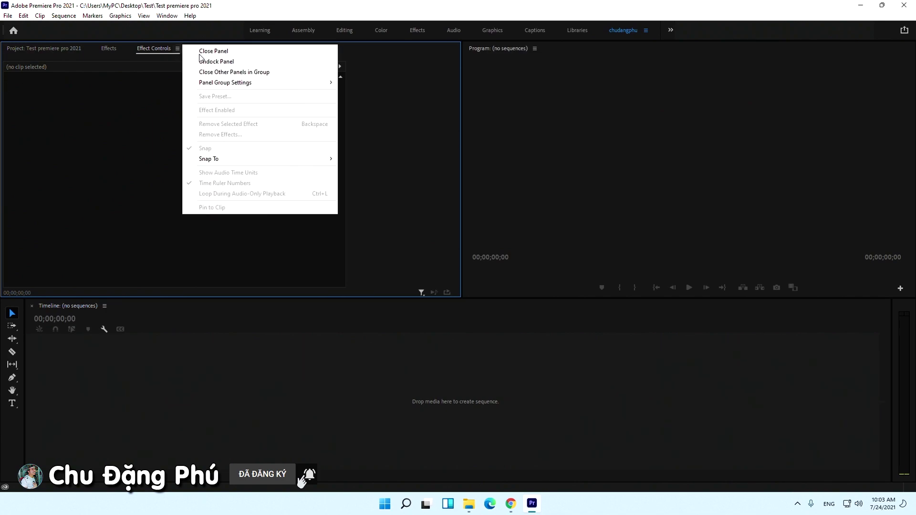
pyautogui.click(198, 54)
pyautogui.click(123, 48)
pyautogui.click(143, 50)
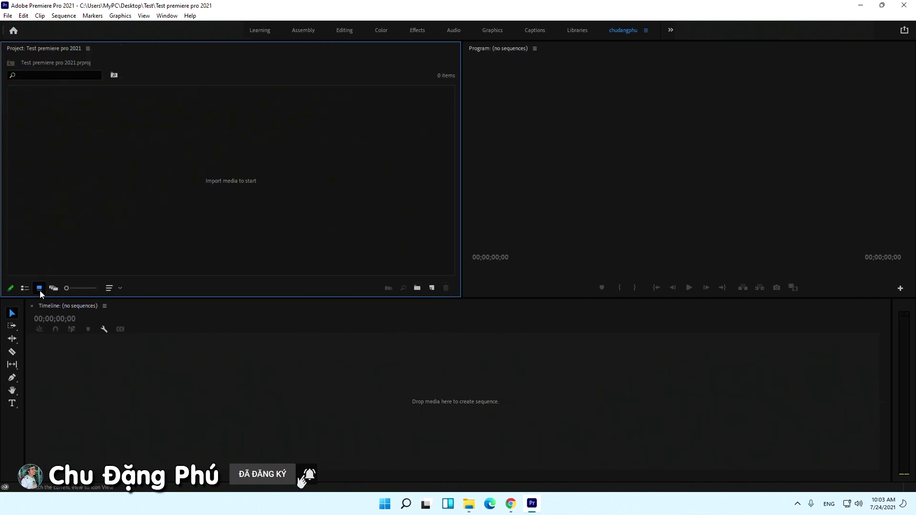
pyautogui.moveTo(52, 309); pyautogui.dragTo(296, 156)
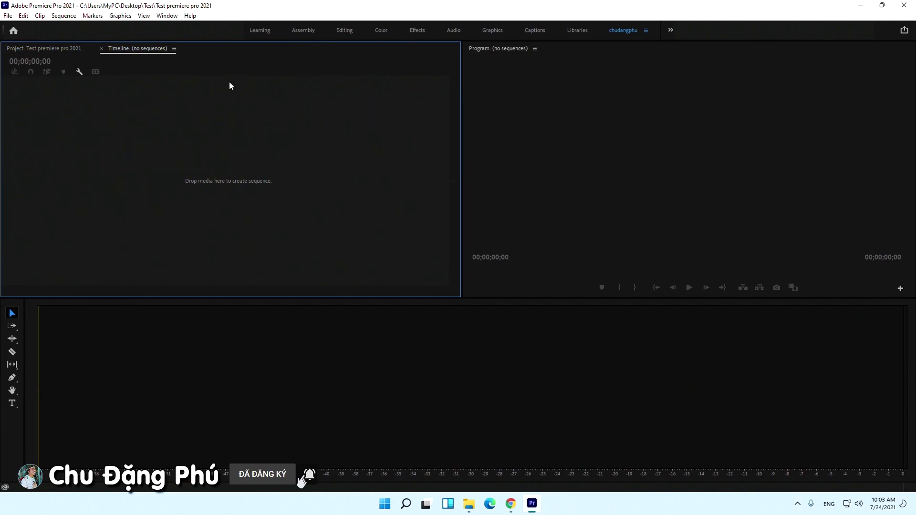
# Step: Reset the custom workspace to its saved layout
pyautogui.click(171, 19)
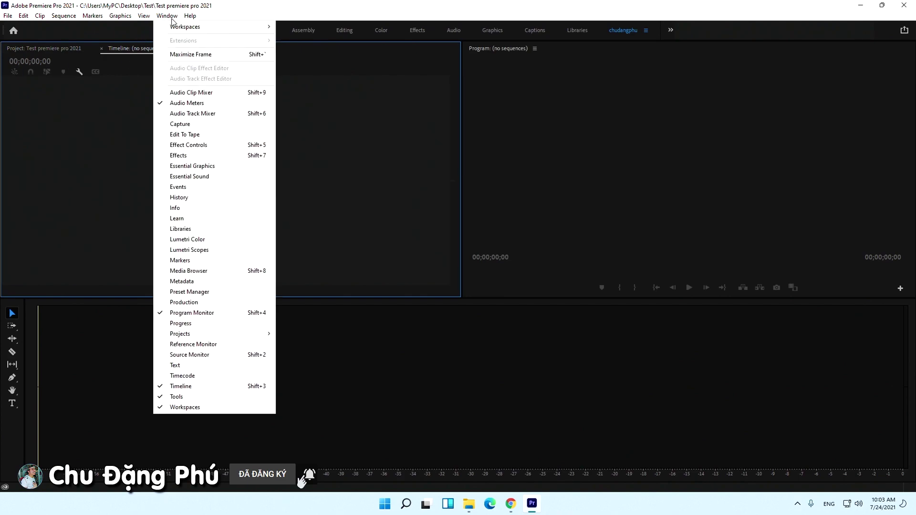
pyautogui.moveTo(200, 29)
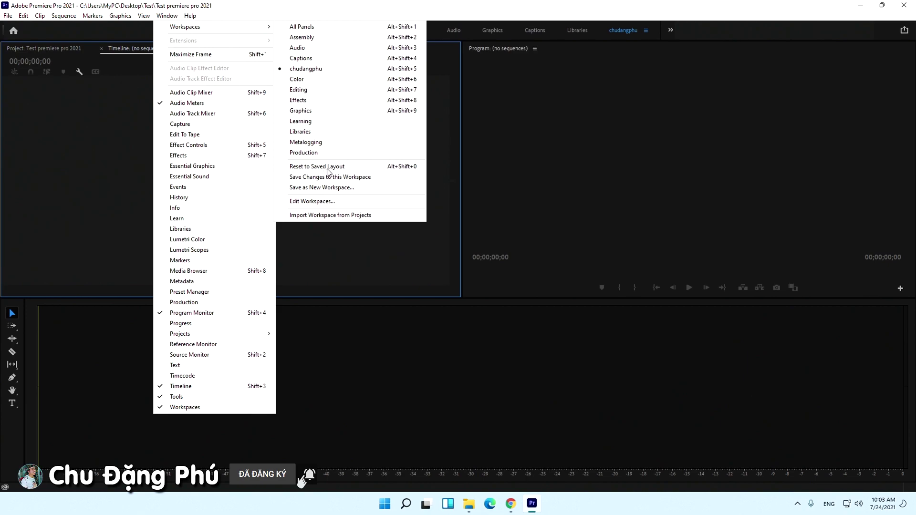
pyautogui.click(327, 168)
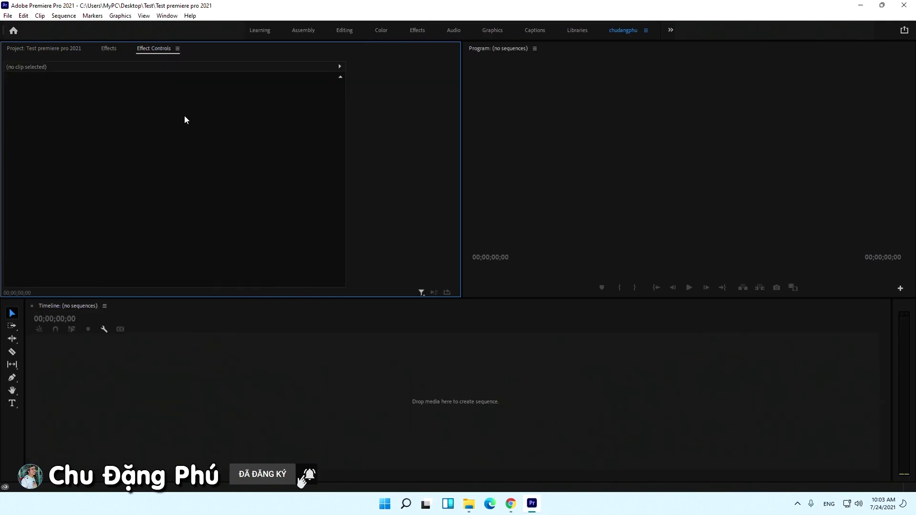
pyautogui.click(166, 17)
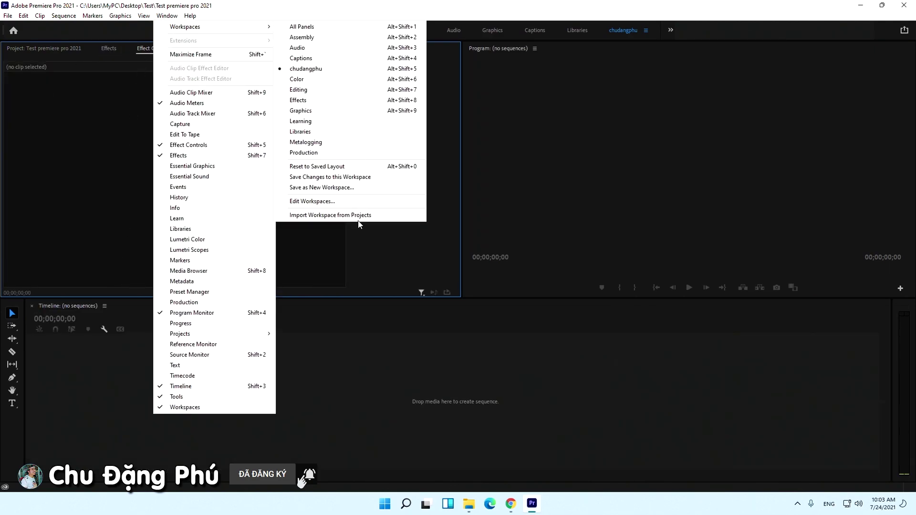
pyautogui.click(501, 150)
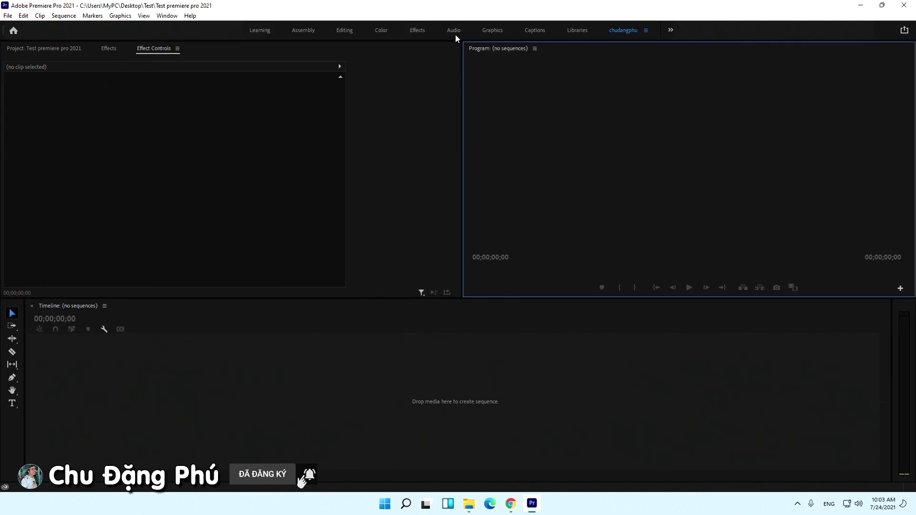
# Step: Try the Captions and Effects workspaces, then switch back to chudangphu
pyautogui.click(533, 31)
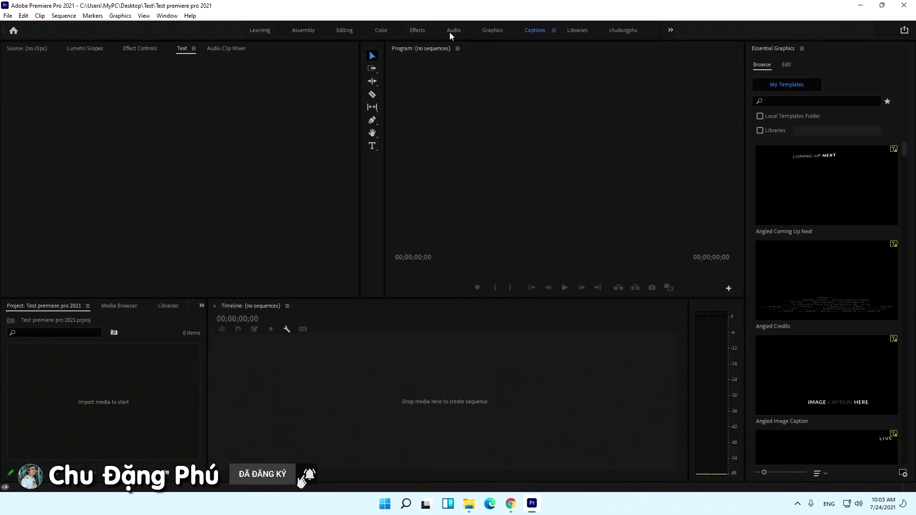
pyautogui.click(418, 30)
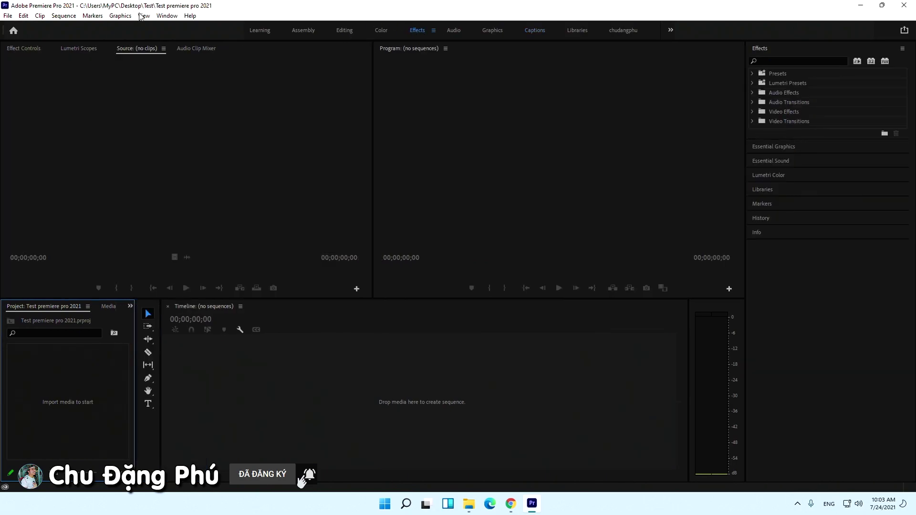
pyautogui.click(167, 16)
pyautogui.moveTo(192, 31)
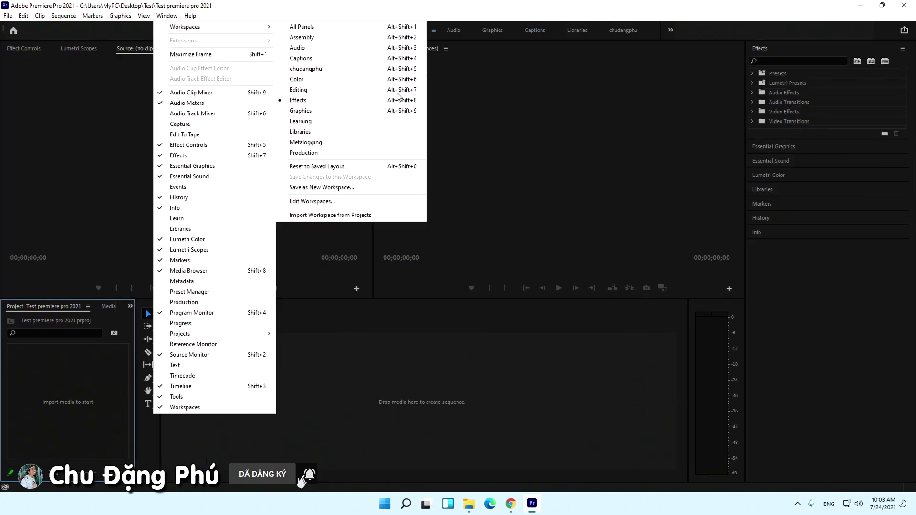
pyautogui.click(305, 69)
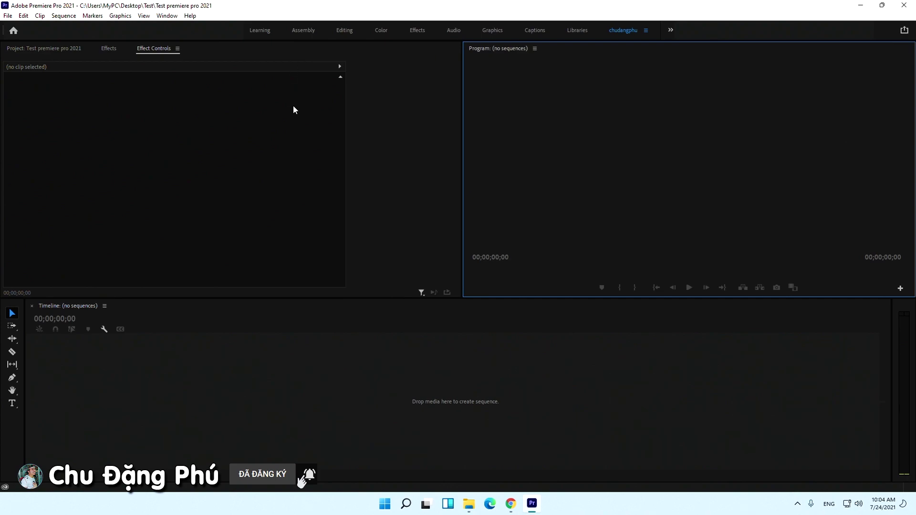
# Step: Start a new sequence using the AVCHD 1080p60 preset
pyautogui.click(8, 16)
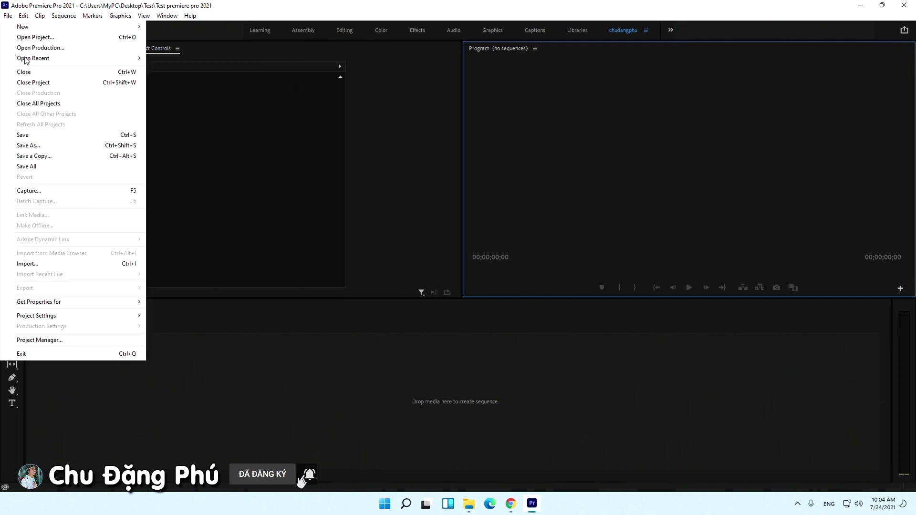
pyautogui.moveTo(72, 27)
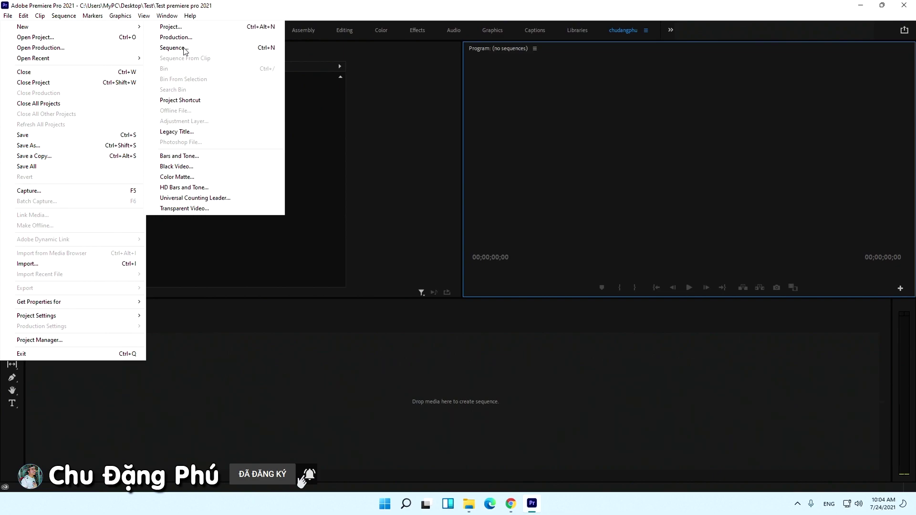
pyautogui.click(258, 52)
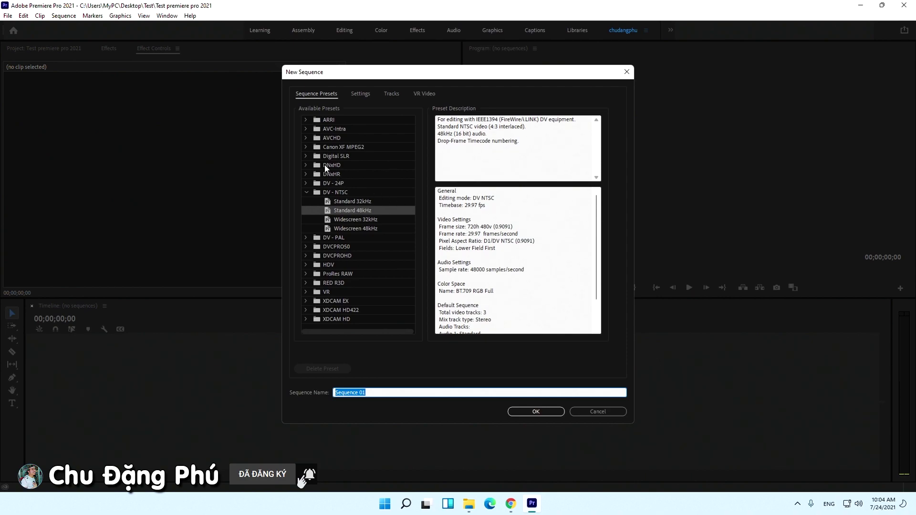
pyautogui.doubleClick(345, 139)
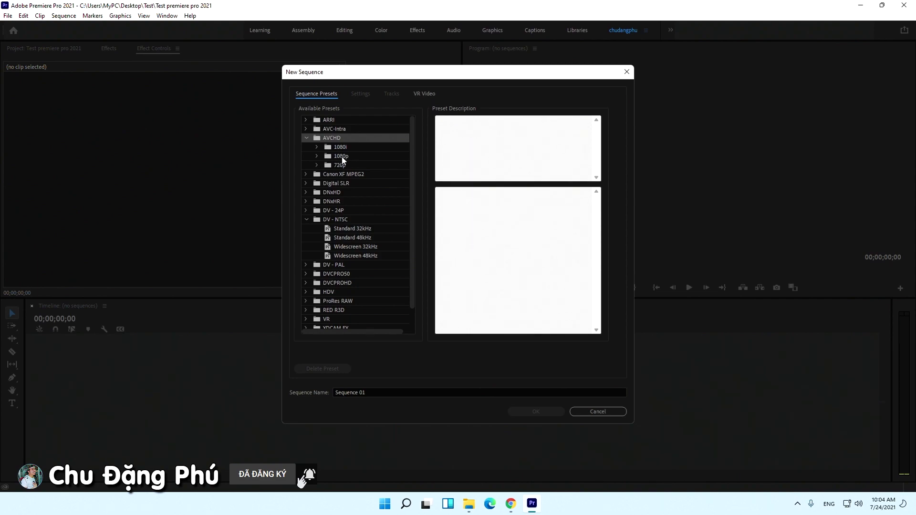
pyautogui.doubleClick(342, 158)
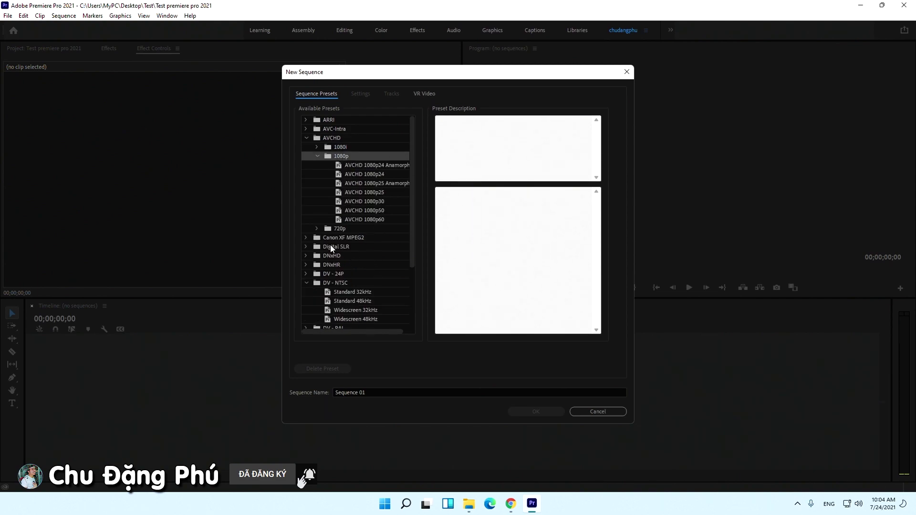
pyautogui.click(380, 221)
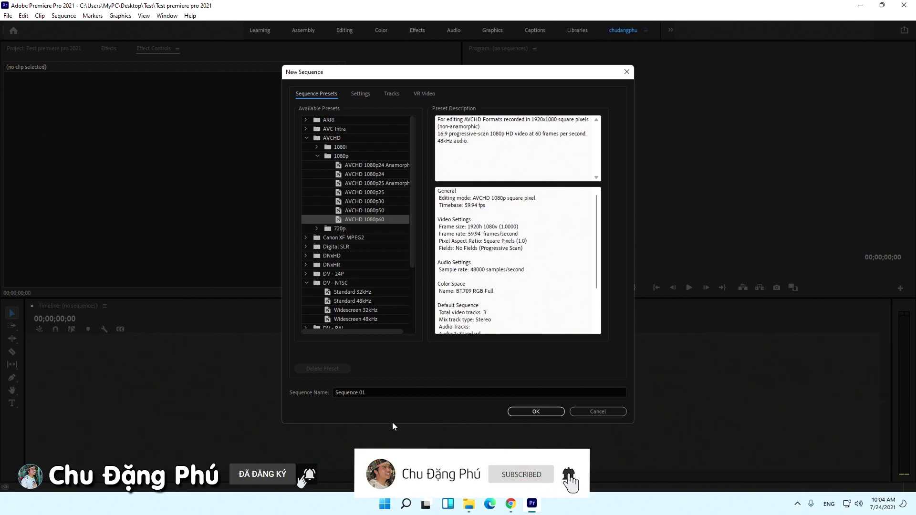
# Step: Name the sequence 'phim Full HD' and create it
pyautogui.click(340, 392)
pyautogui.hotkey('ctrl', 'a')
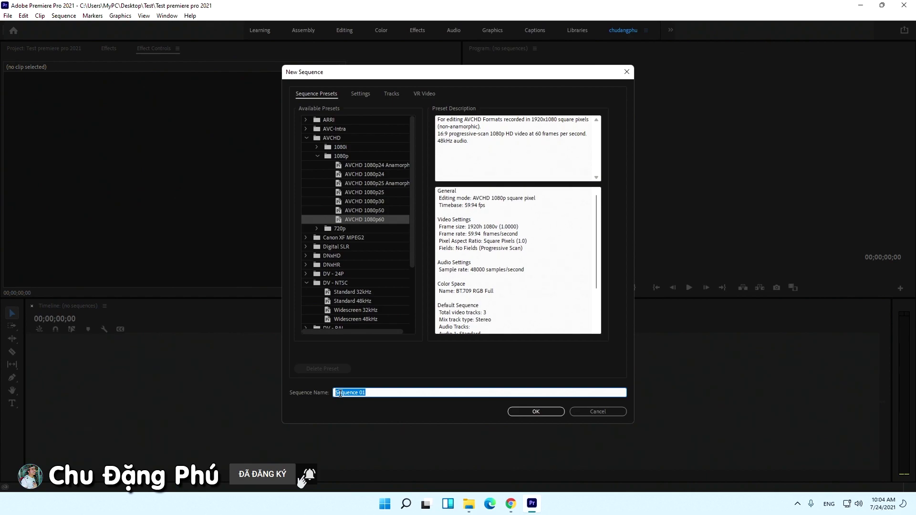
pyautogui.write('phim F')
pyautogui.write('ull HD')
pyautogui.click(529, 411)
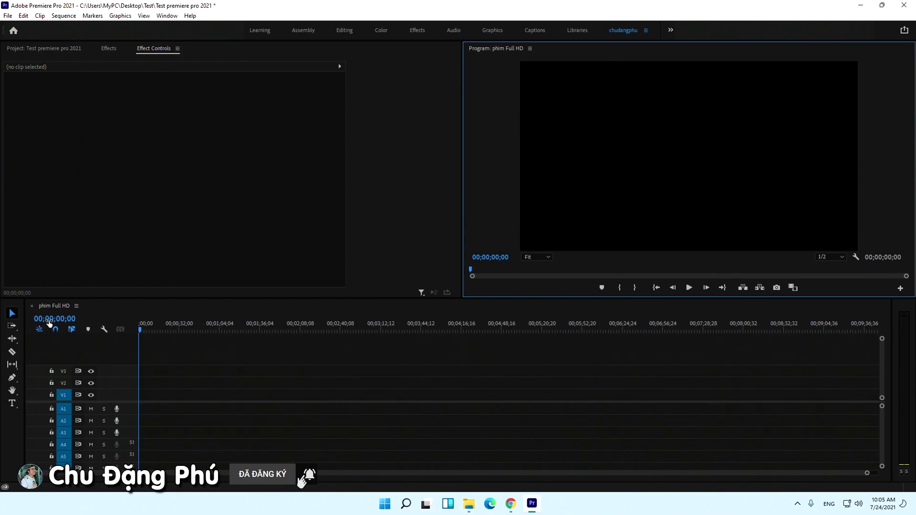
# Step: Move the playhead to about 21 seconds and check the phim Full HD sequence in the bin
pyautogui.click(167, 326)
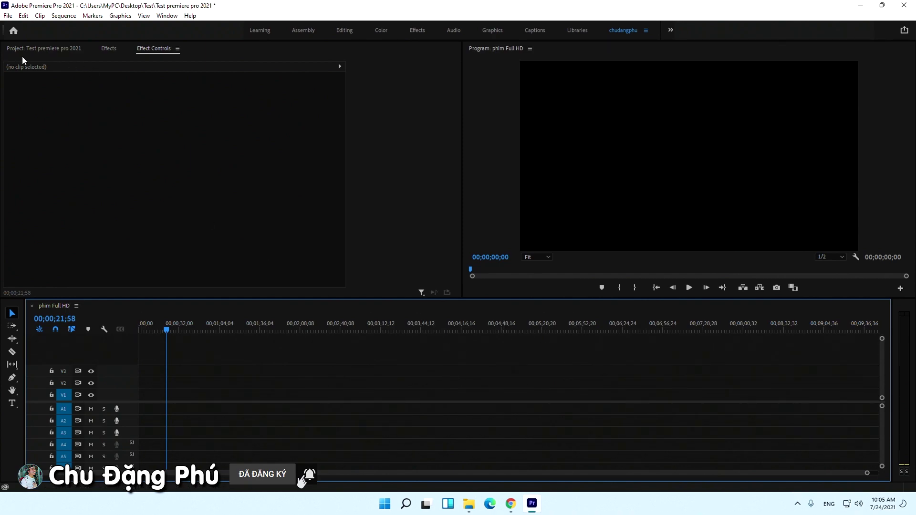
pyautogui.click(58, 48)
pyautogui.moveTo(124, 181); pyautogui.dragTo(31, 129)
pyautogui.click(271, 184)
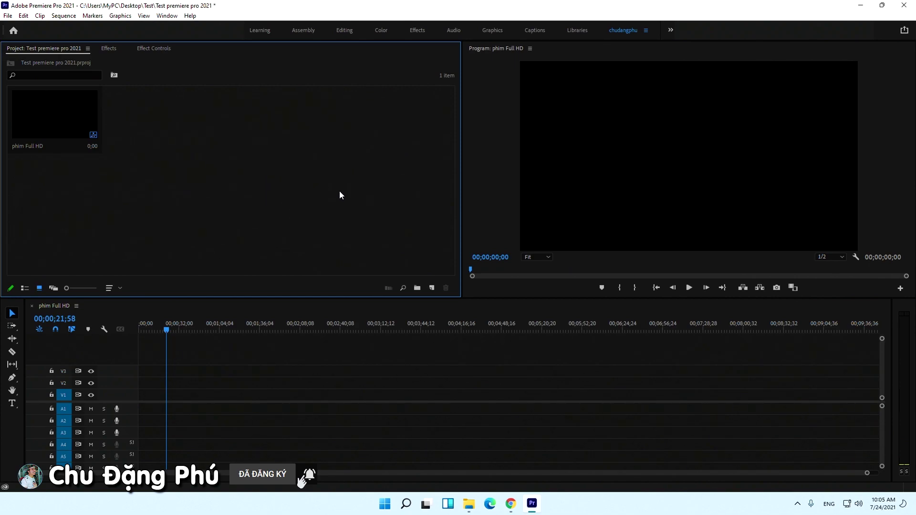
# Step: Save the project and minimize Premiere to show the desktop
pyautogui.click(9, 16)
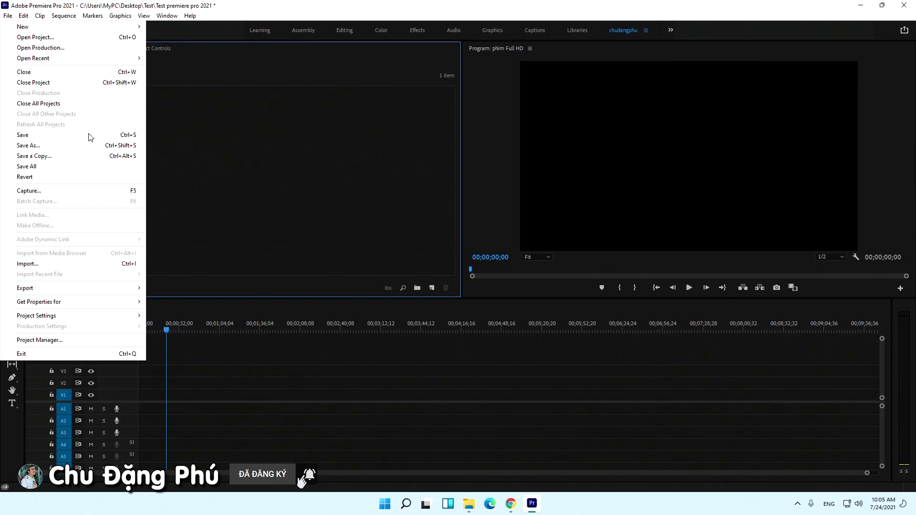
pyautogui.click(128, 136)
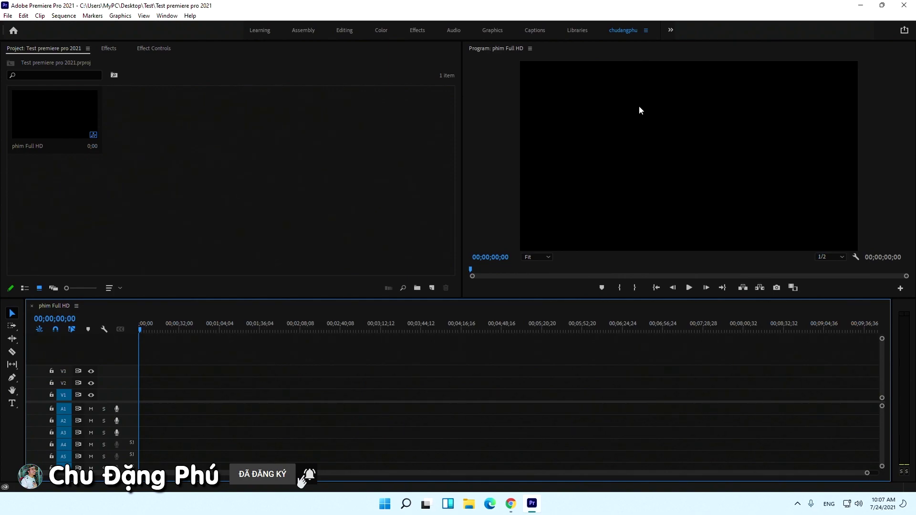
pyautogui.click(861, 5)
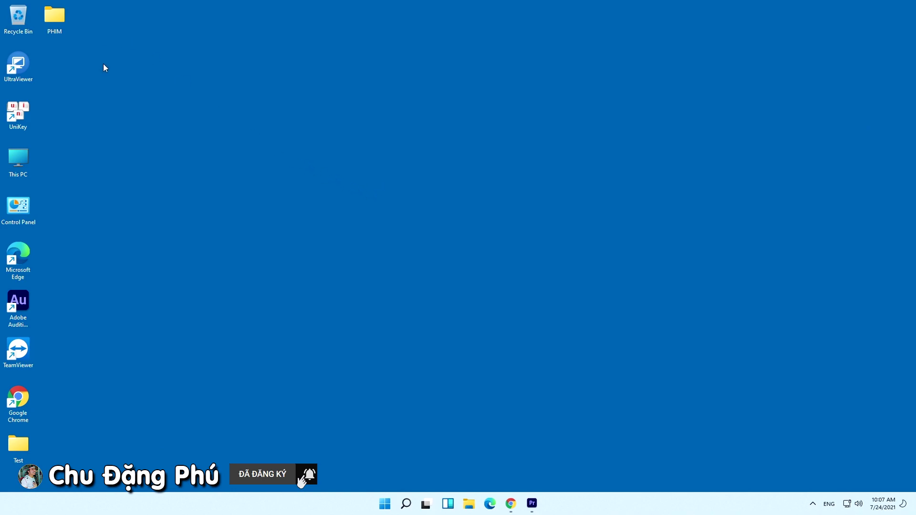
# Step: Open the PHIM folder, view DJI_0001–DJI_0003 as extra large icons, and return to Premiere
pyautogui.doubleClick(65, 22)
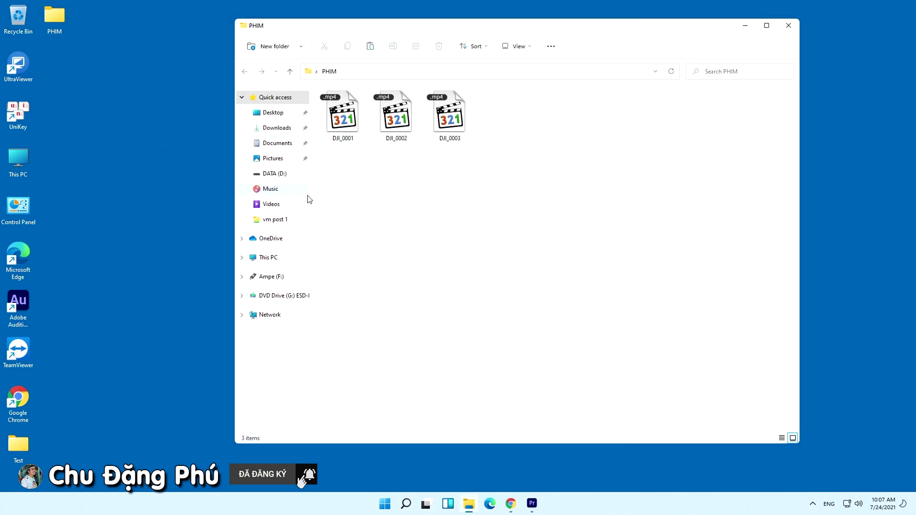
pyautogui.rightClick(442, 176)
pyautogui.moveTo(496, 213)
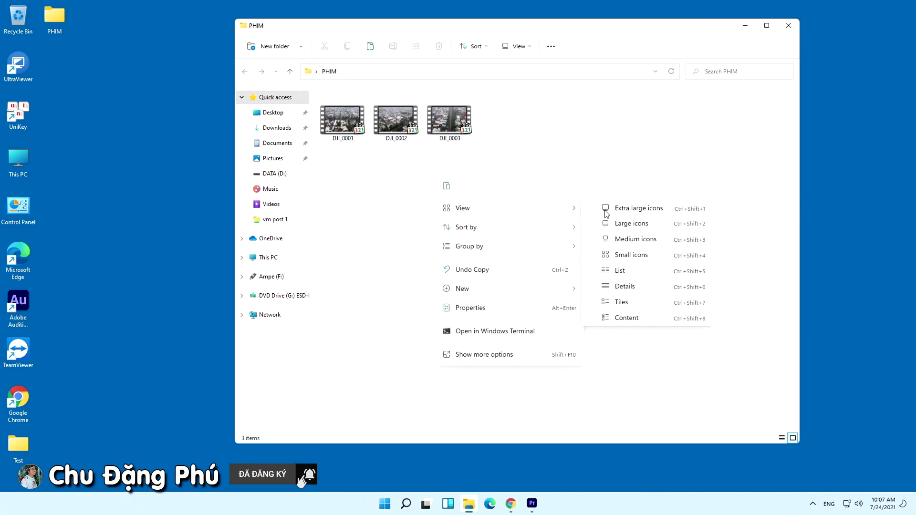
pyautogui.click(635, 212)
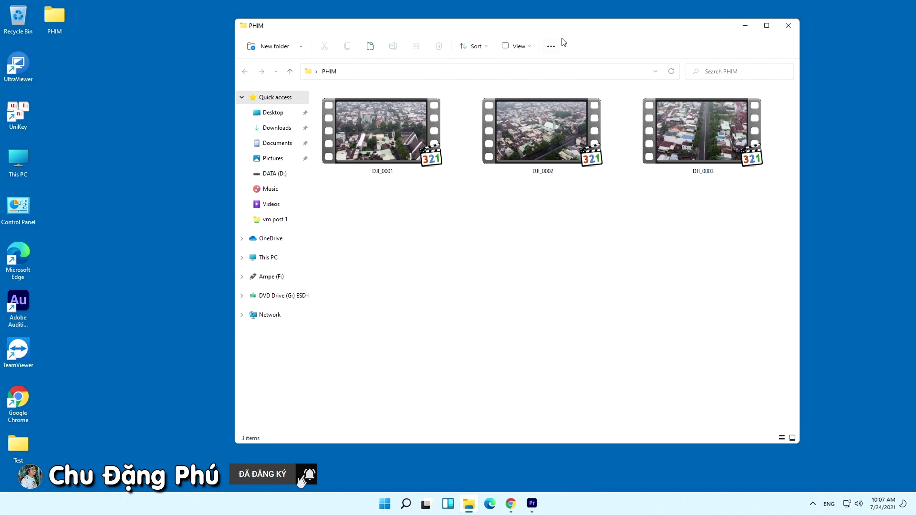
pyautogui.click(532, 507)
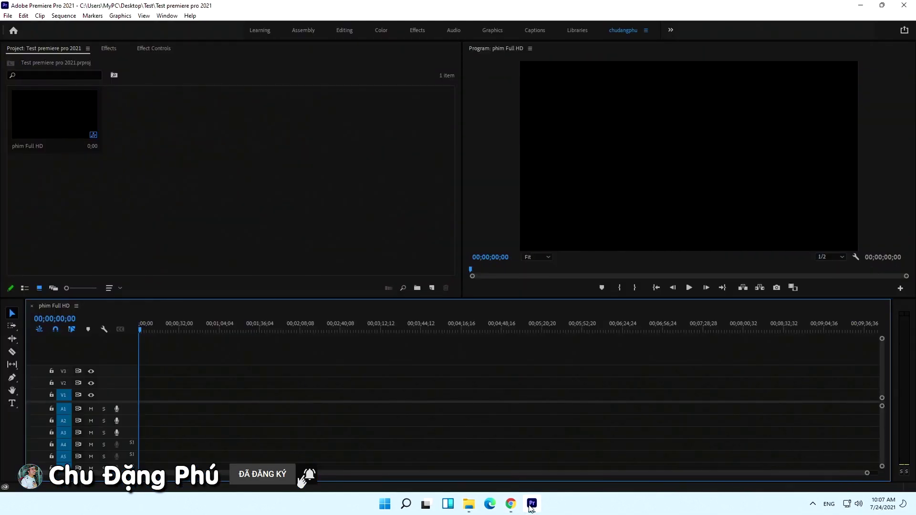
# Step: Drag DJI_0001, DJI_0002 and DJI_0003 from the PHIM folder into the Project panel
pyautogui.click(470, 505)
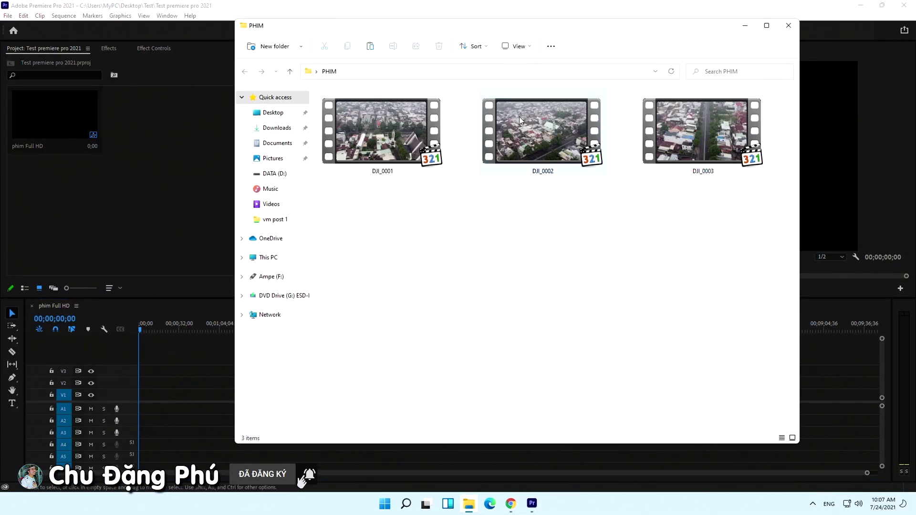
pyautogui.moveTo(628, 28); pyautogui.dragTo(687, 43)
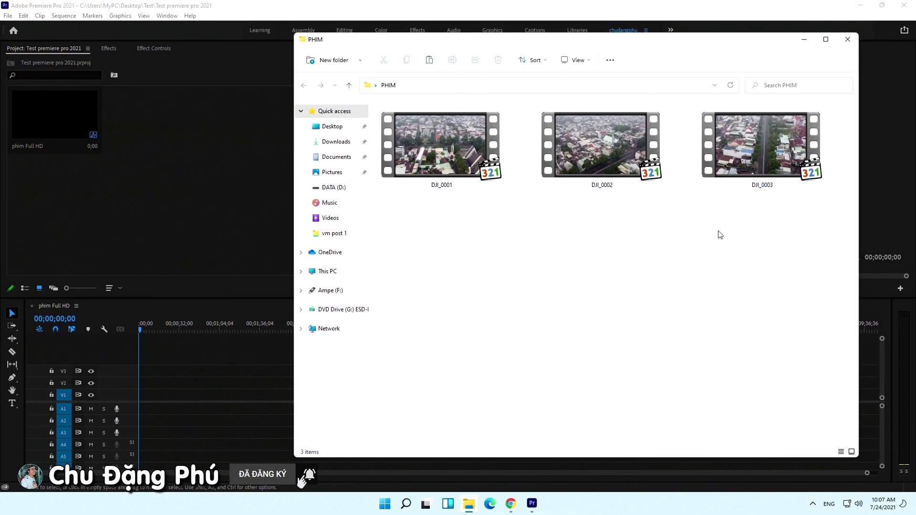
pyautogui.moveTo(816, 223); pyautogui.dragTo(440, 158)
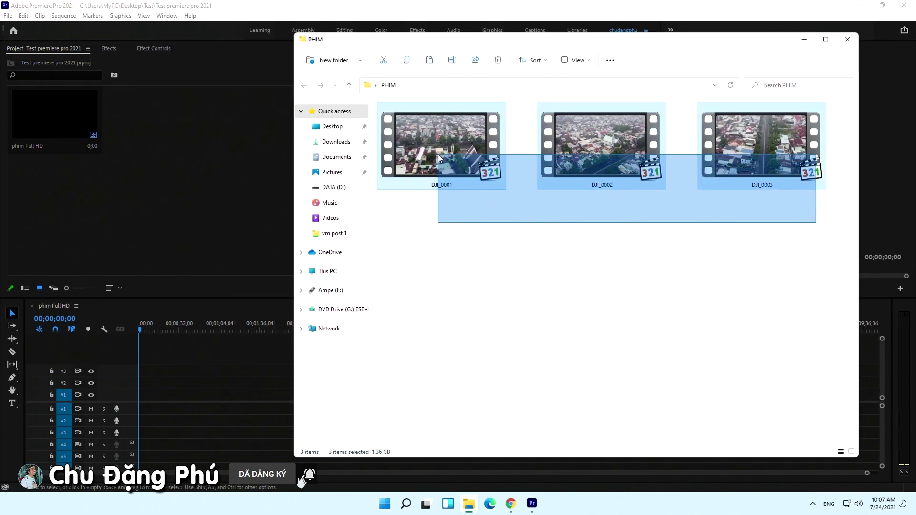
pyautogui.moveTo(442, 138); pyautogui.dragTo(232, 145)
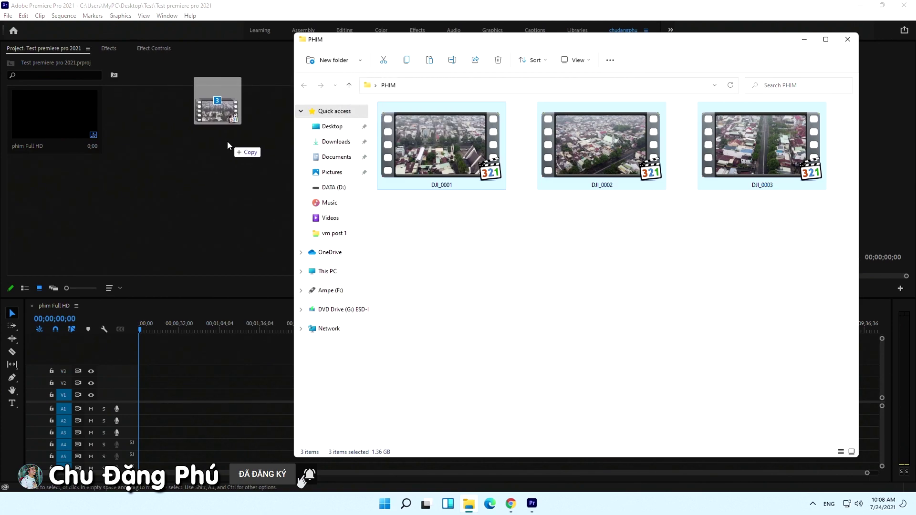
pyautogui.moveTo(233, 145); pyautogui.dragTo(451, 186)
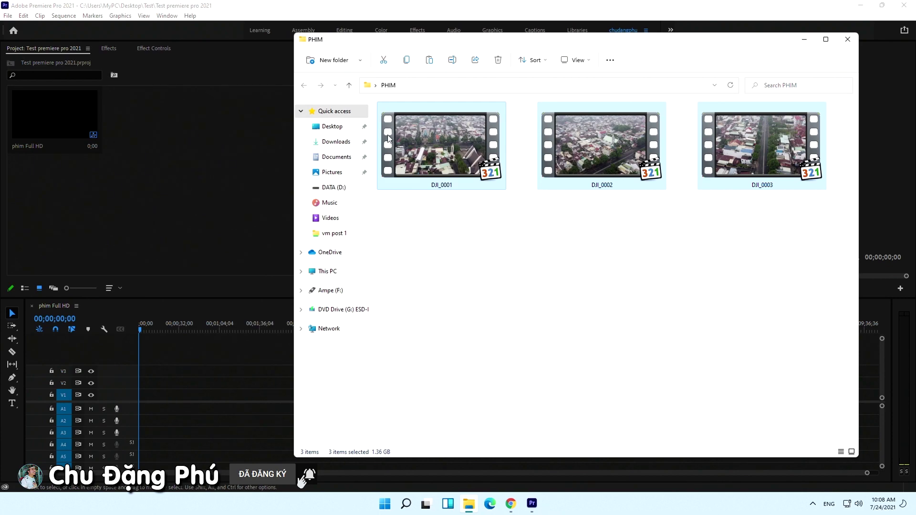
pyautogui.moveTo(454, 145); pyautogui.dragTo(199, 141)
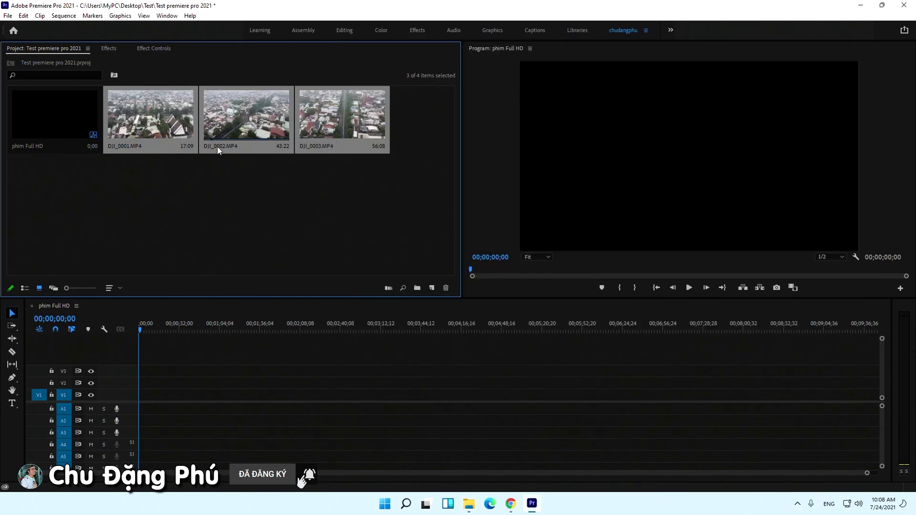
pyautogui.click(241, 178)
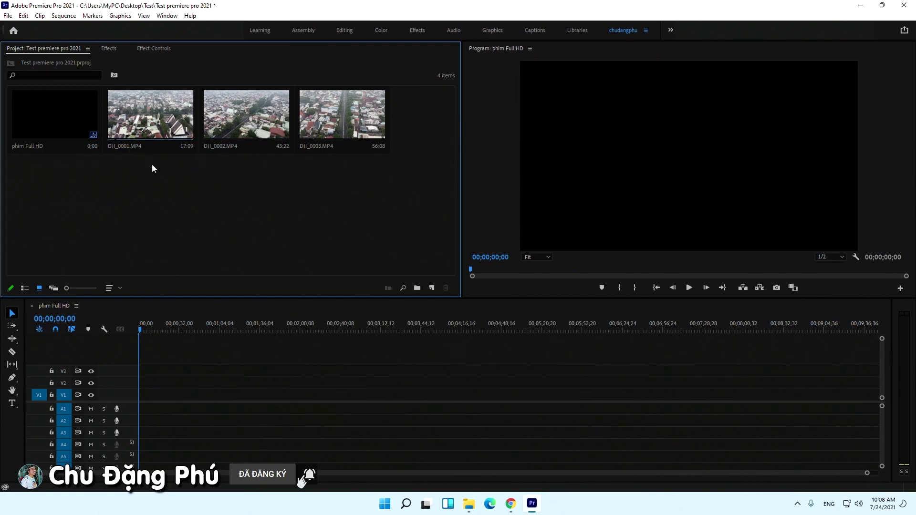
pyautogui.click(142, 115)
# Step: Place DJI_0001.MP4 on V1 keeping existing sequence settings, then play from about 00;01;36
pyautogui.moveTo(142, 111)
pyautogui.mouseDown()
pyautogui.moveTo(237, 389)
pyautogui.moveTo(250, 400)
pyautogui.moveTo(233, 397)
pyautogui.mouseUp()
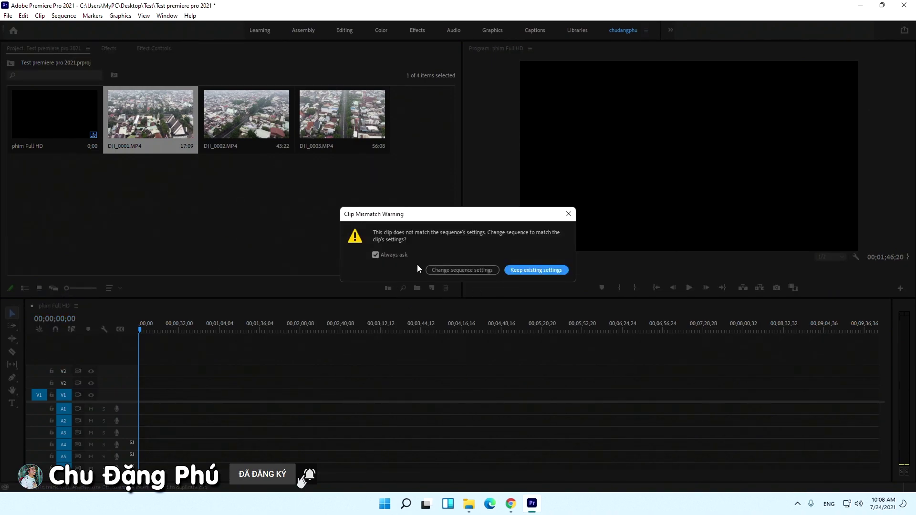
pyautogui.click(527, 275)
pyautogui.moveTo(261, 334); pyautogui.dragTo(265, 339)
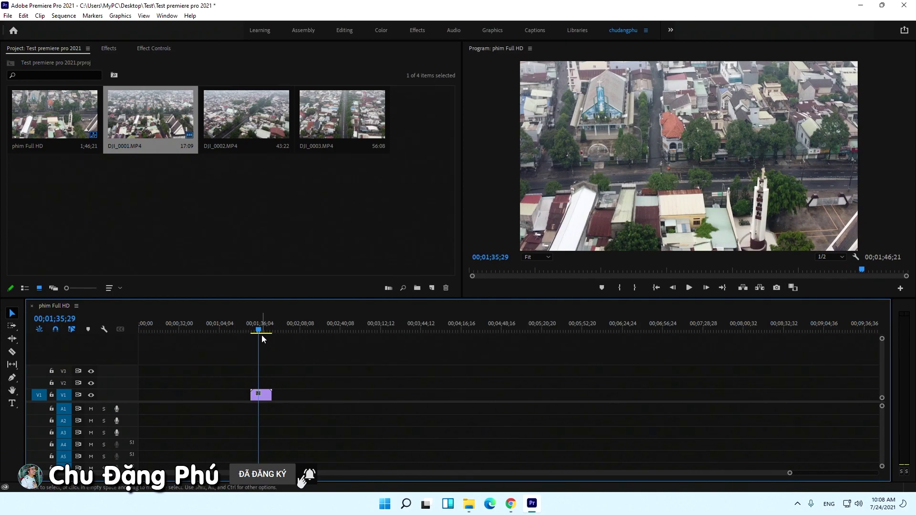
pyautogui.press('space')
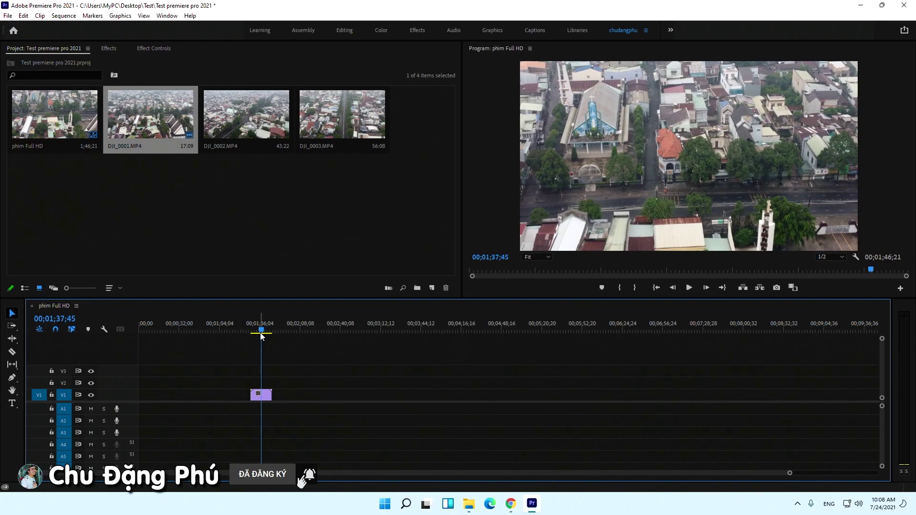
# Step: Apply Scale to Frame Size to DJI_0001 on V1, then play and scrub back to about 00;01;33;13 to check it
pyautogui.click(256, 396)
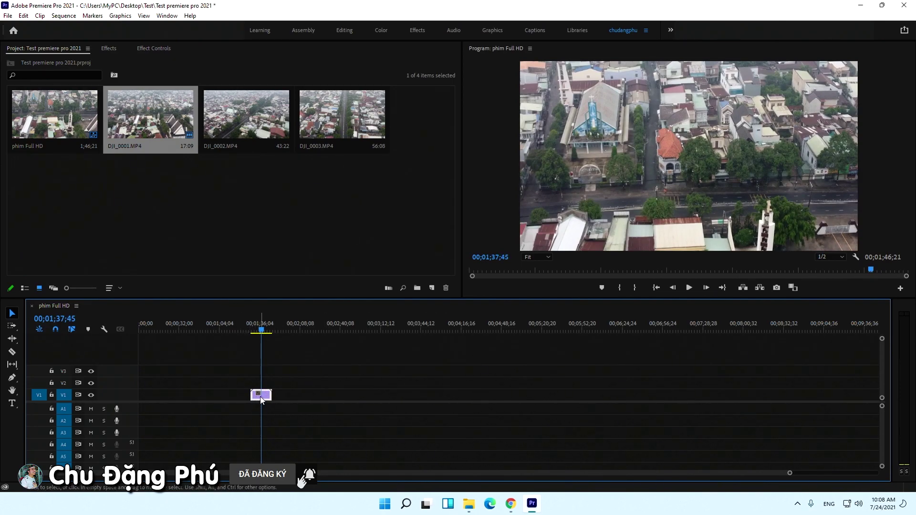
pyautogui.rightClick(262, 400)
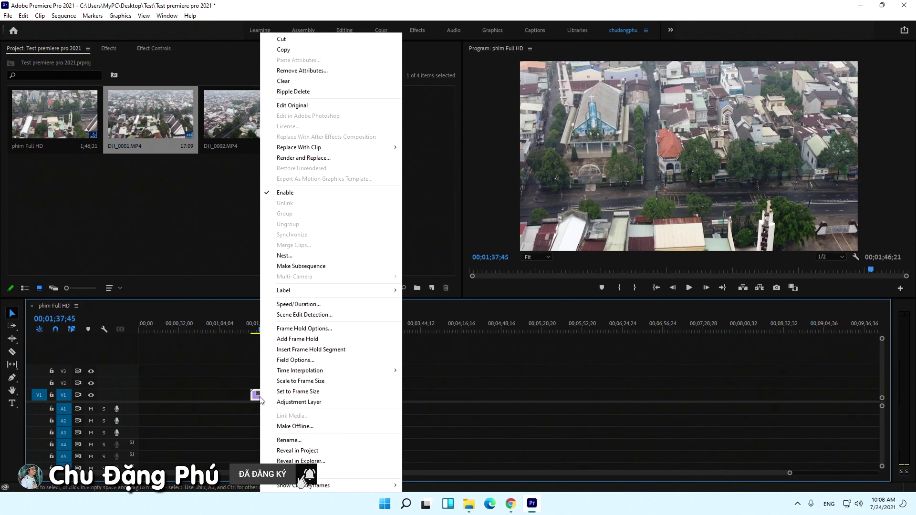
pyautogui.click(315, 384)
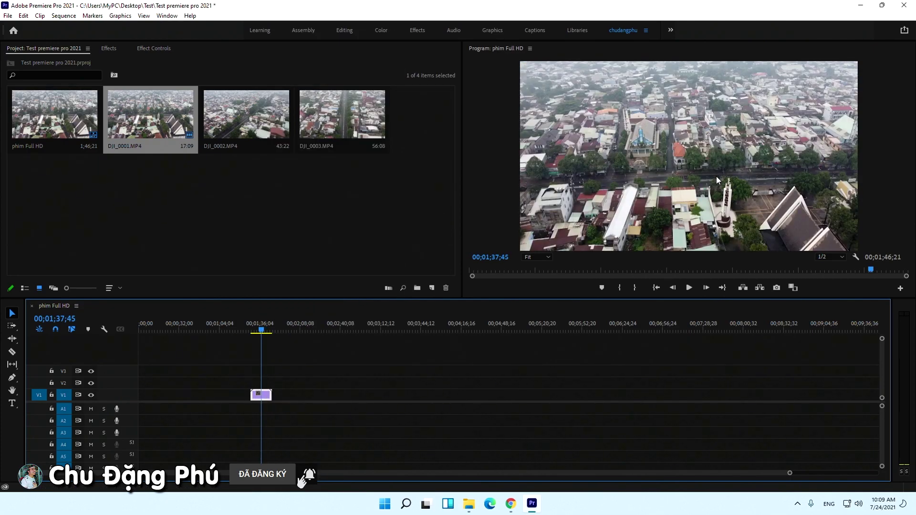
pyautogui.press('space')
pyautogui.moveTo(266, 334); pyautogui.dragTo(261, 334)
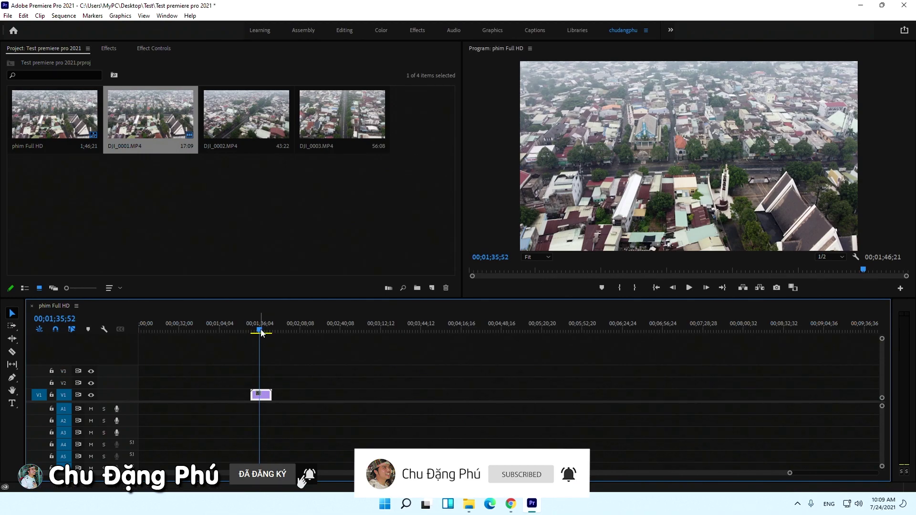
pyautogui.moveTo(264, 338); pyautogui.dragTo(252, 345)
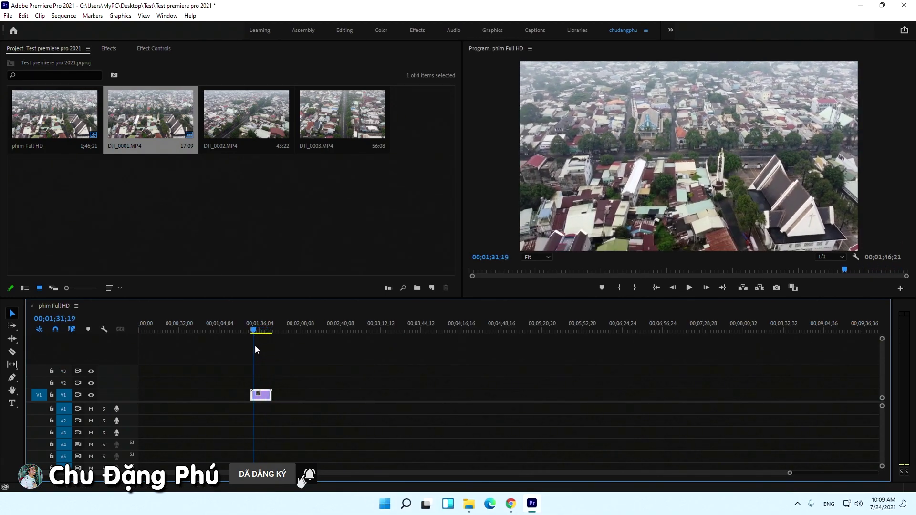
# Step: Preview the sequence, zoom the timeline onto DJI_0001, and park the playhead at its start, 00;01;29;01
pyautogui.click(689, 288)
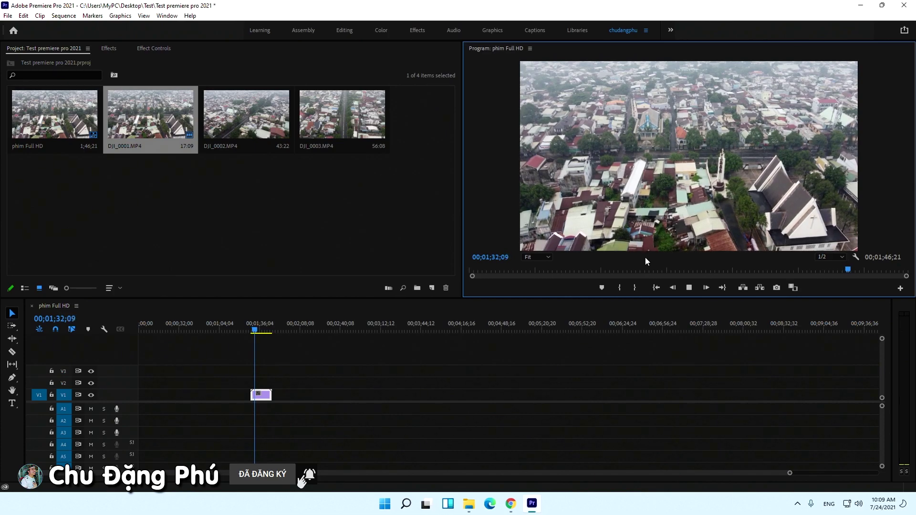
pyautogui.press('space')
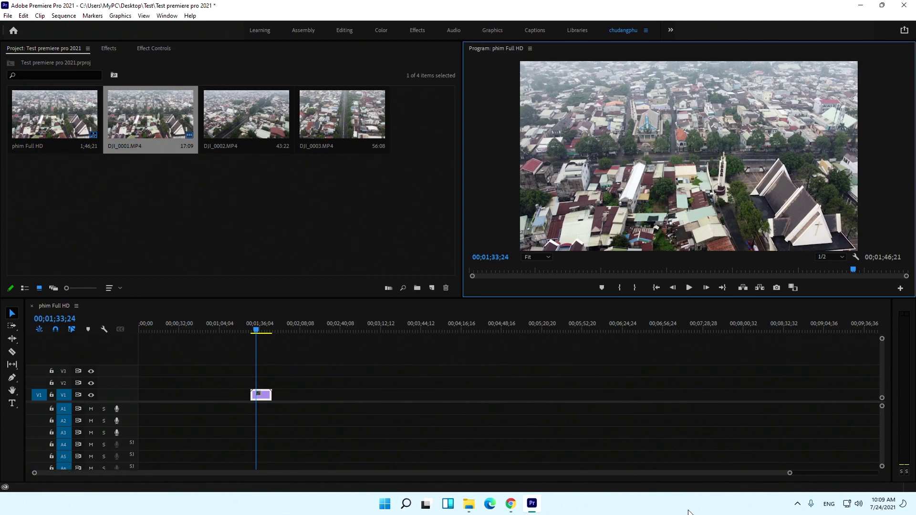
pyautogui.moveTo(790, 473)
pyautogui.mouseDown()
pyautogui.moveTo(504, 486)
pyautogui.moveTo(725, 477)
pyautogui.mouseUp()
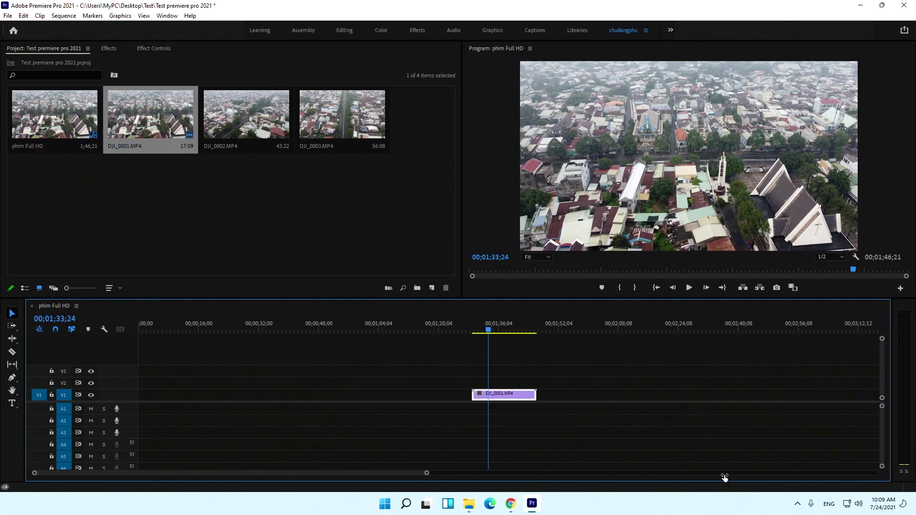
pyautogui.scroll(-2, 402, 471)
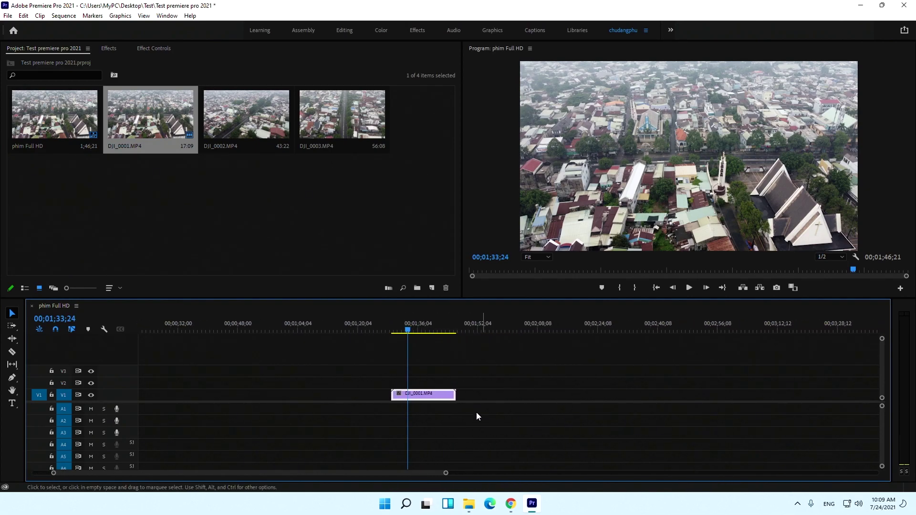
pyautogui.moveTo(445, 474); pyautogui.dragTo(743, 473)
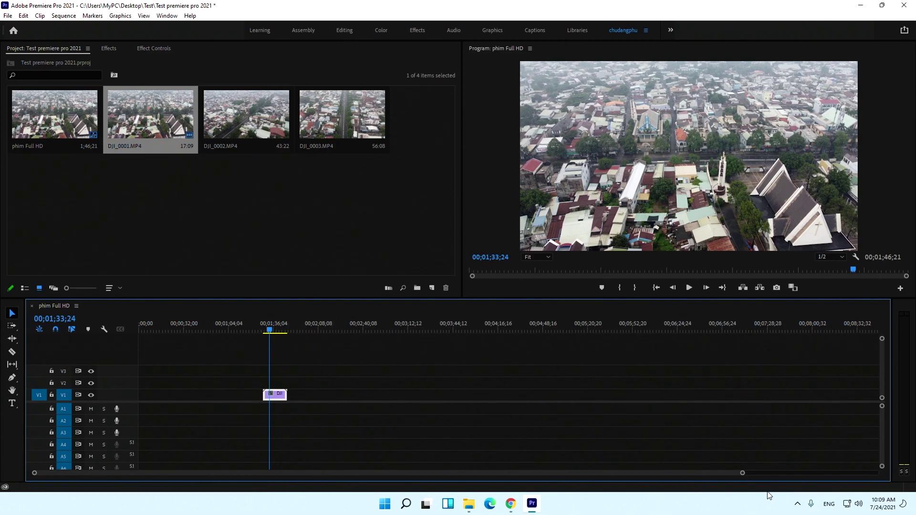
pyautogui.moveTo(742, 473)
pyautogui.mouseDown()
pyautogui.moveTo(494, 477)
pyautogui.moveTo(680, 469)
pyautogui.mouseUp()
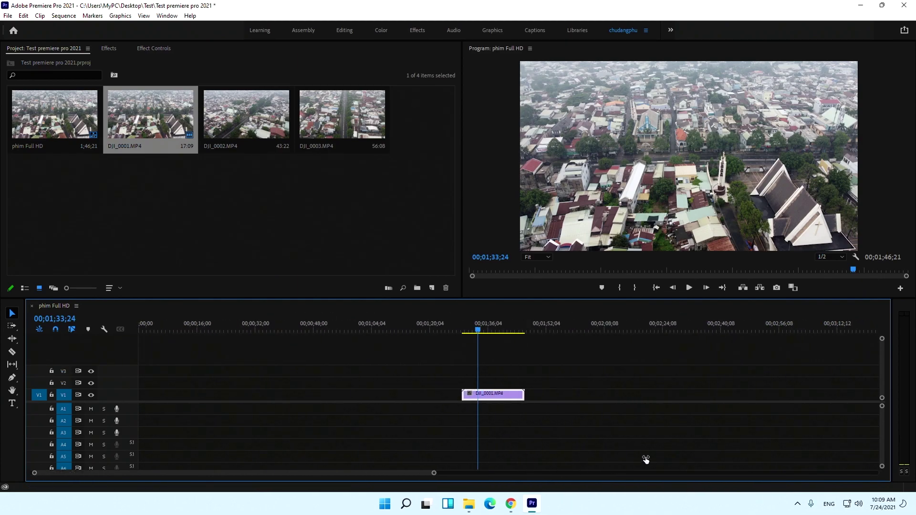
pyautogui.moveTo(680, 469); pyautogui.dragTo(614, 469)
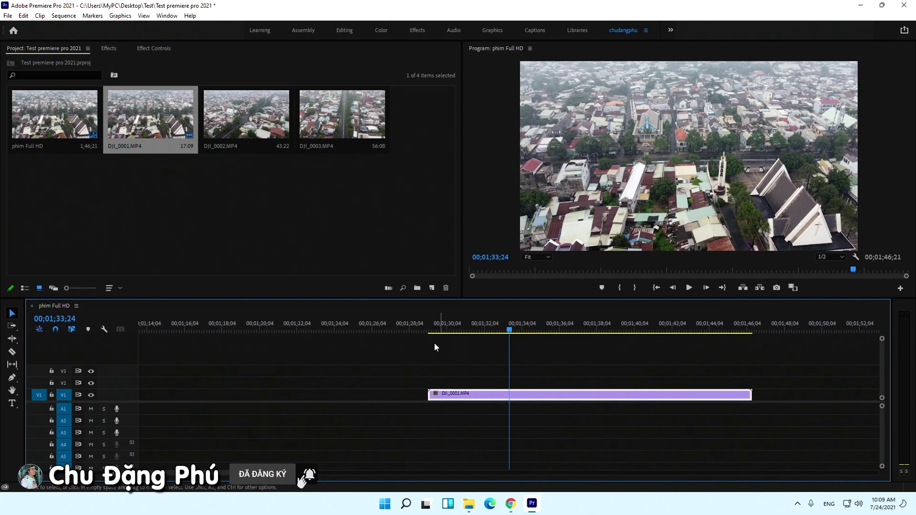
pyautogui.click(428, 328)
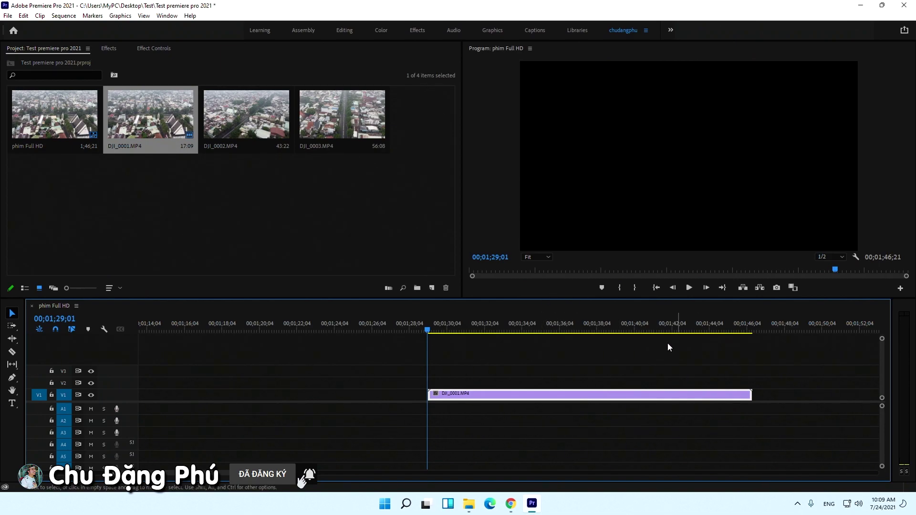
# Step: Briefly play and stop the DJI_0001 clip a couple of times to review it
pyautogui.click(689, 289)
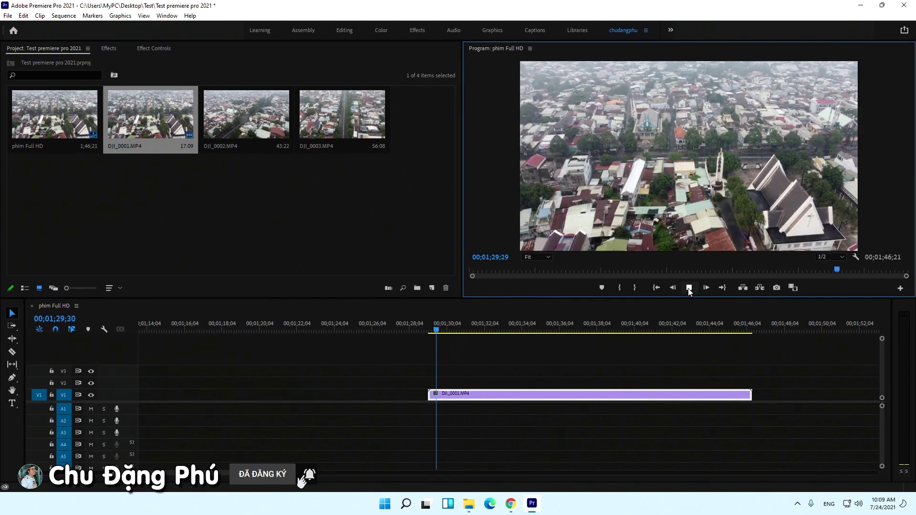
pyautogui.click(689, 289)
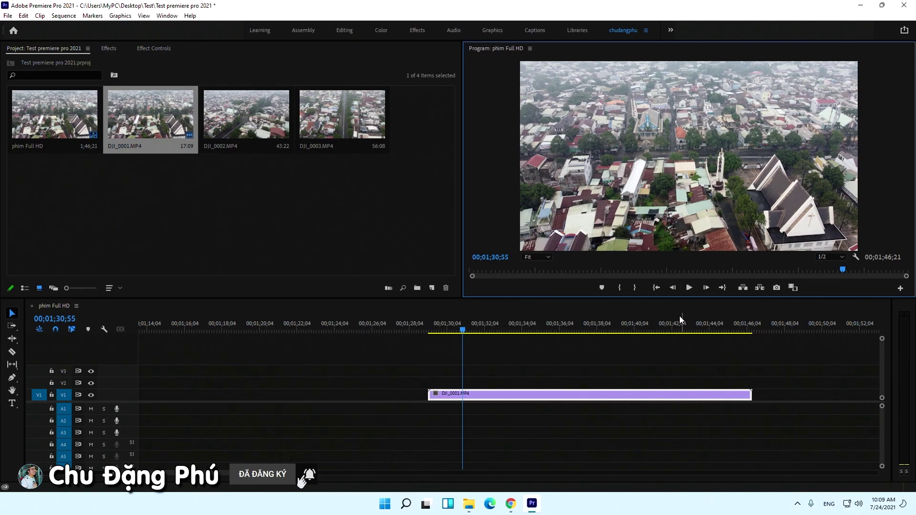
pyautogui.press('space')
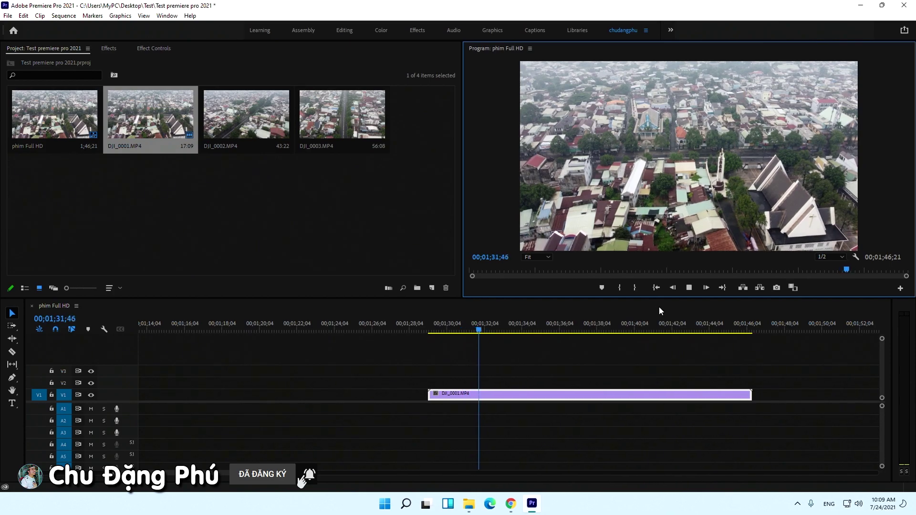
pyautogui.press('space')
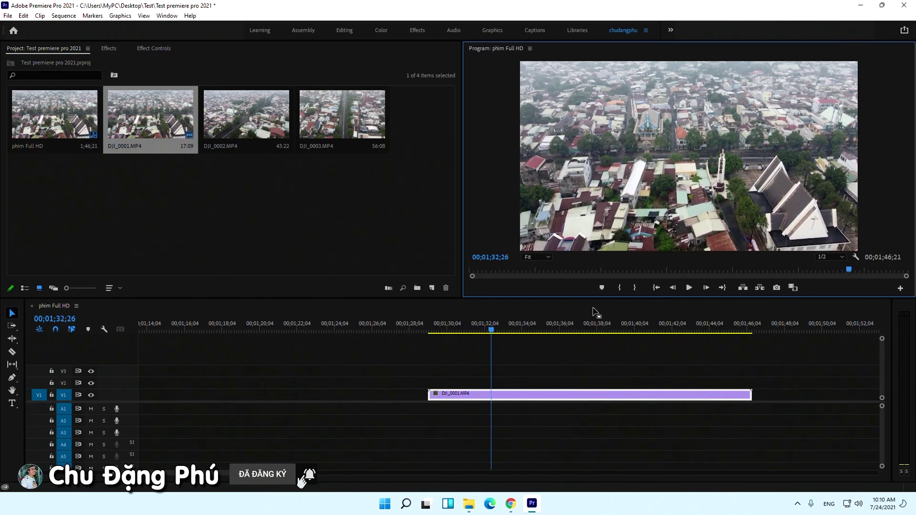
# Step: Play DJI_0001 from its start, stop at 00;01;33;42, then trim the start there and undo it
pyautogui.click(428, 327)
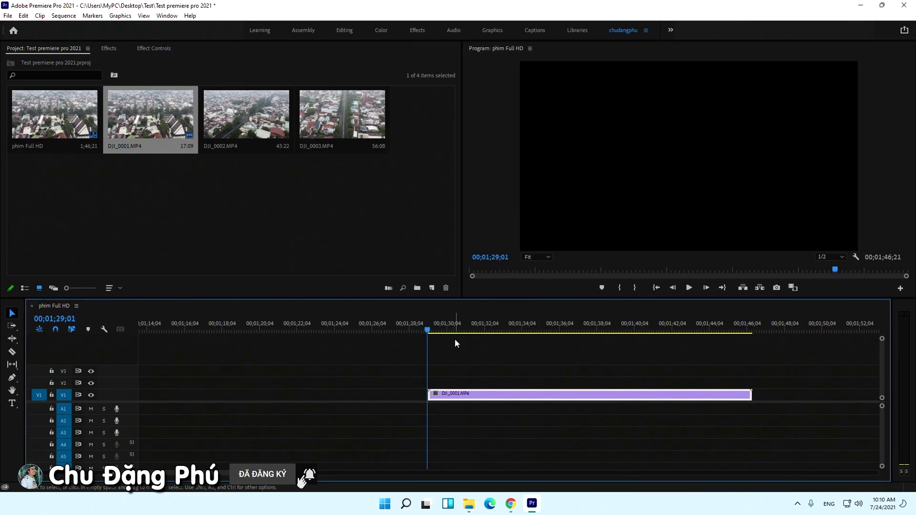
pyautogui.press('space')
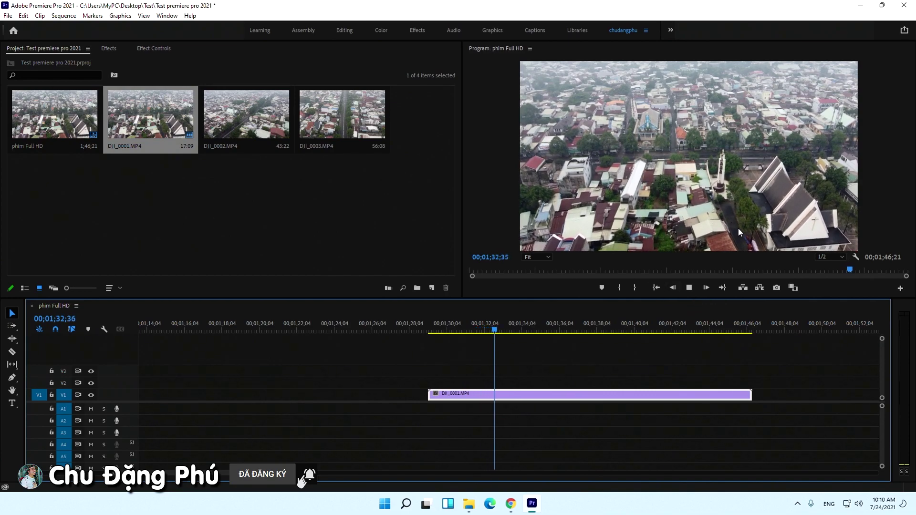
pyautogui.press('space')
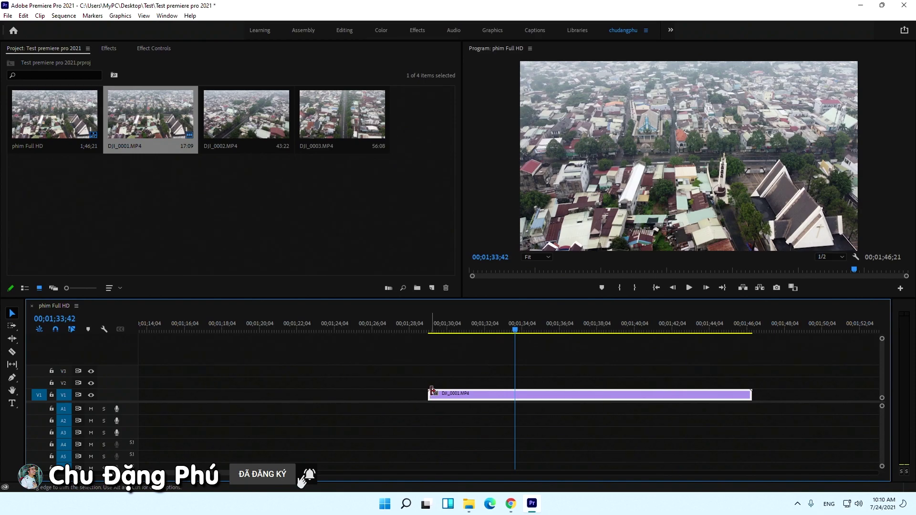
pyautogui.moveTo(433, 391); pyautogui.dragTo(515, 396)
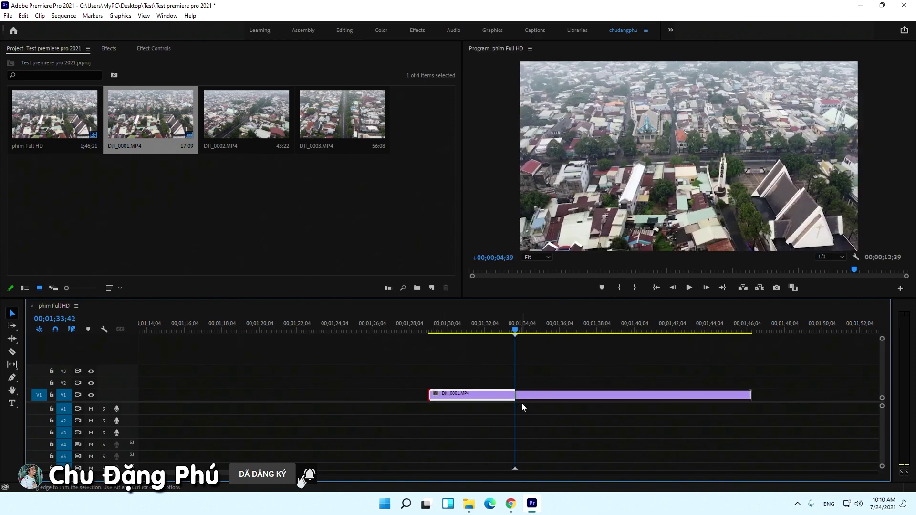
pyautogui.hotkey('ctrl', 'z')
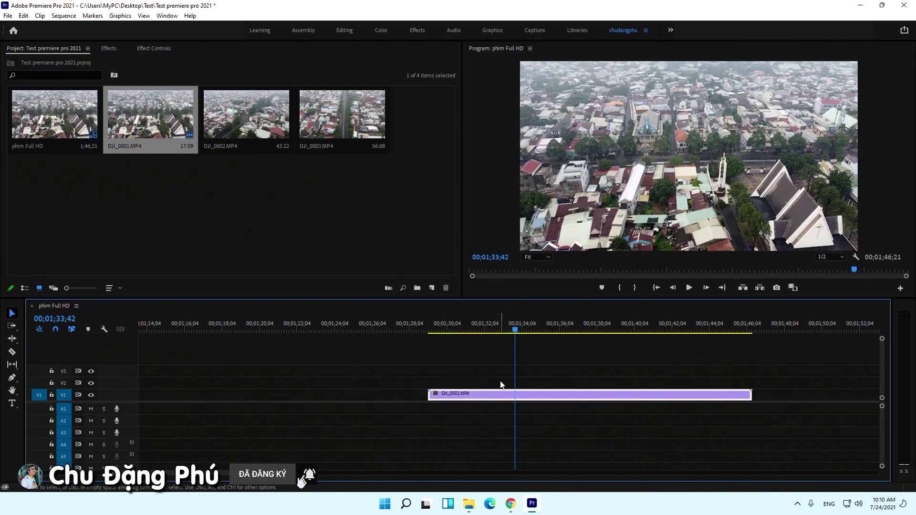
# Step: Razor DJI_0001 at 00;01;33;42, delete the opening piece, and play from the cut
pyautogui.click(12, 355)
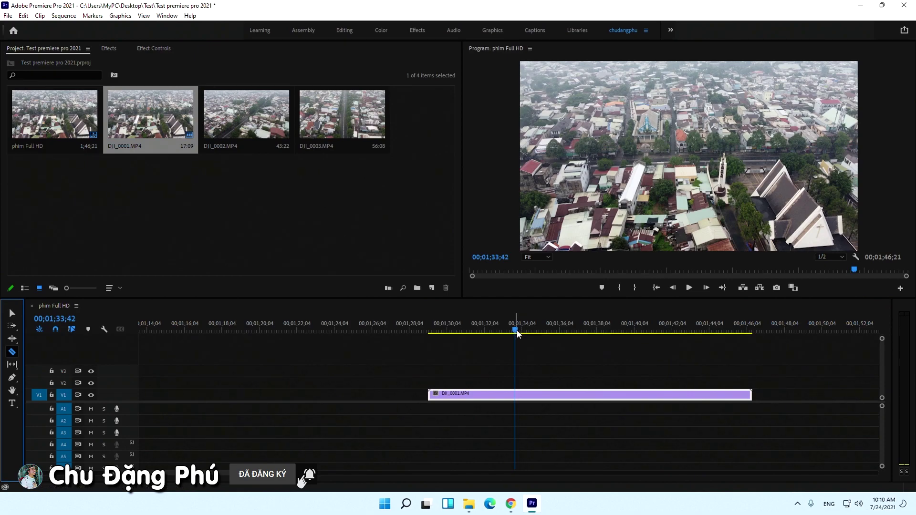
pyautogui.click(516, 395)
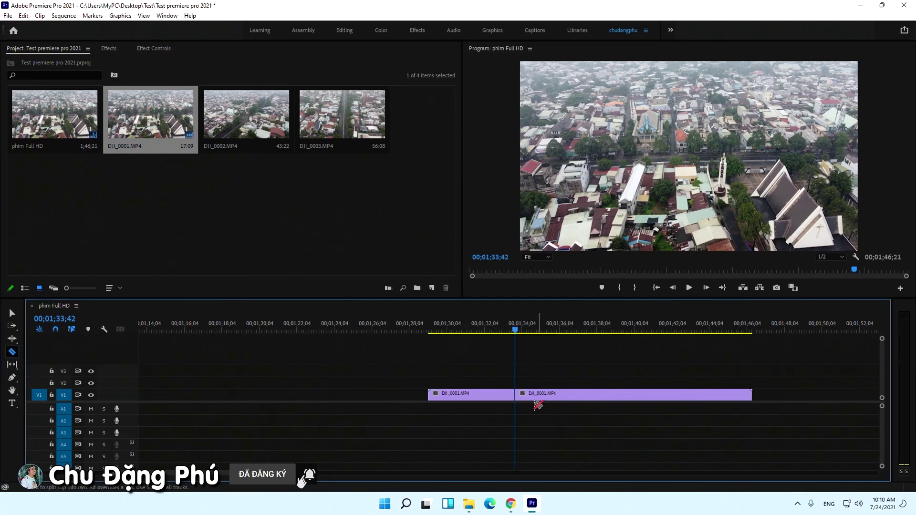
pyautogui.click(12, 314)
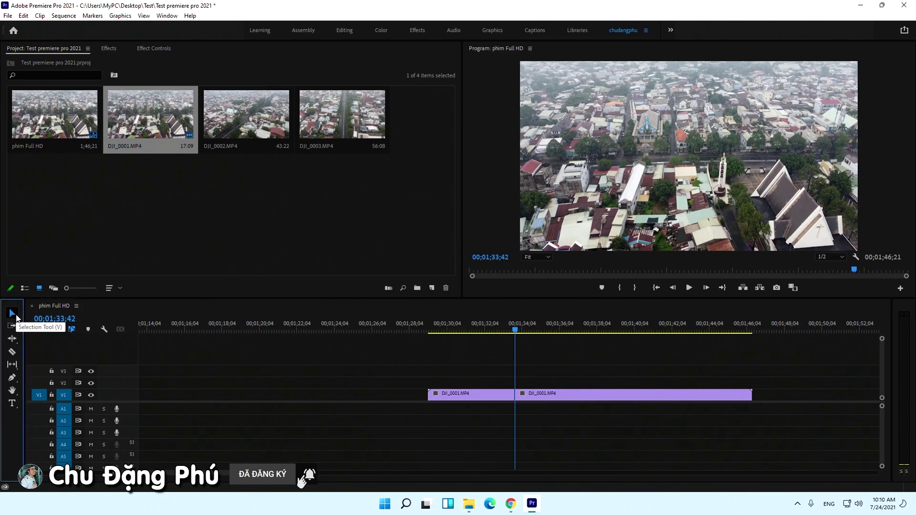
pyautogui.click(483, 397)
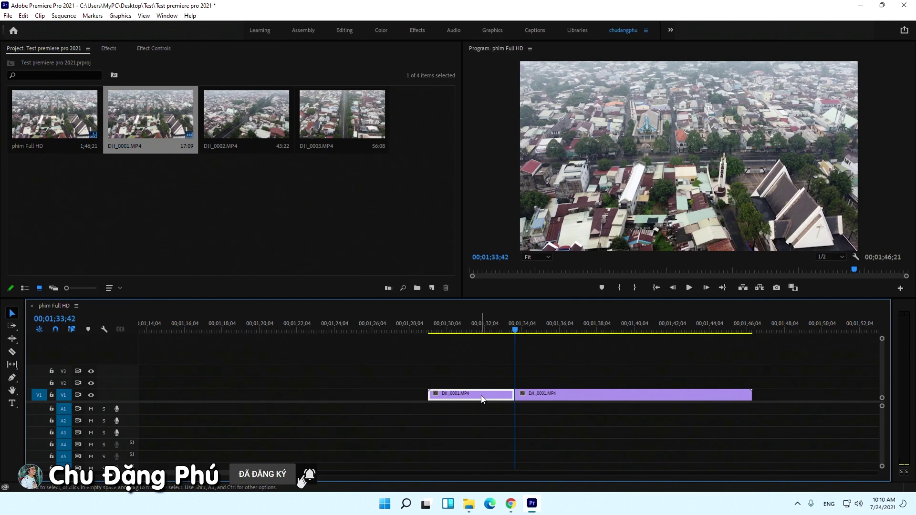
pyautogui.press('Delete')
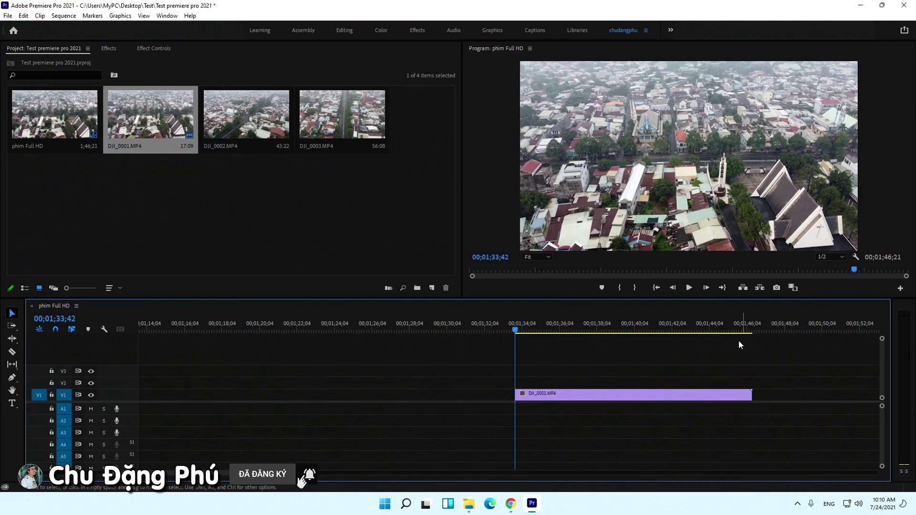
pyautogui.press('space')
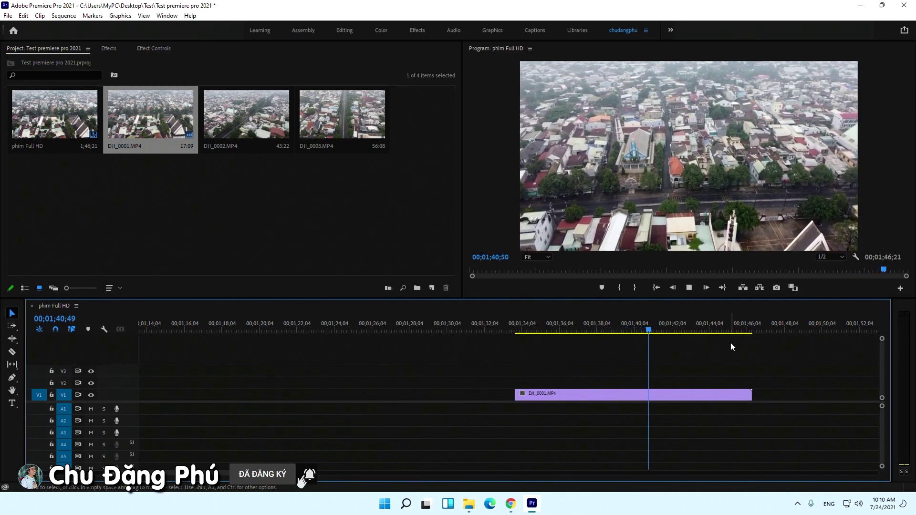
# Step: Trim DJI_0001's end to 00;01;45;22 and slide it earlier so the sequence ends at 00;01;39;19
pyautogui.press('space')
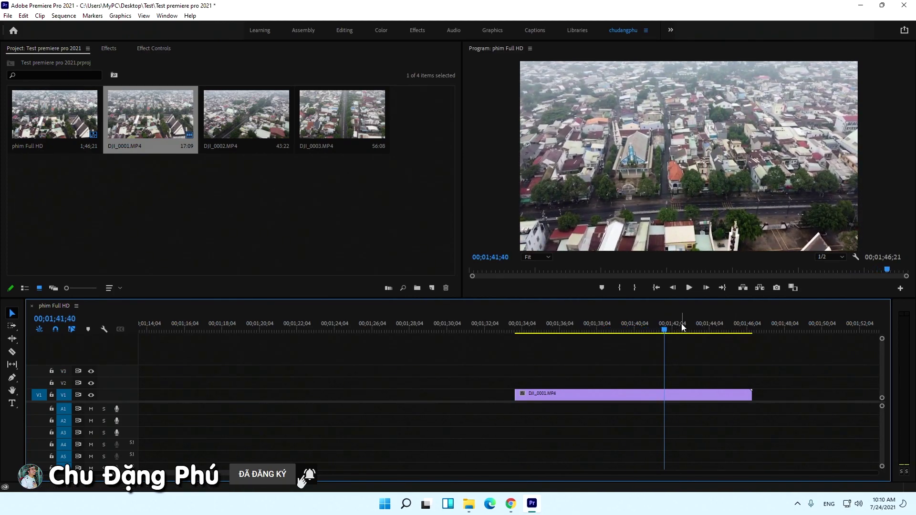
pyautogui.moveTo(667, 333); pyautogui.dragTo(734, 346)
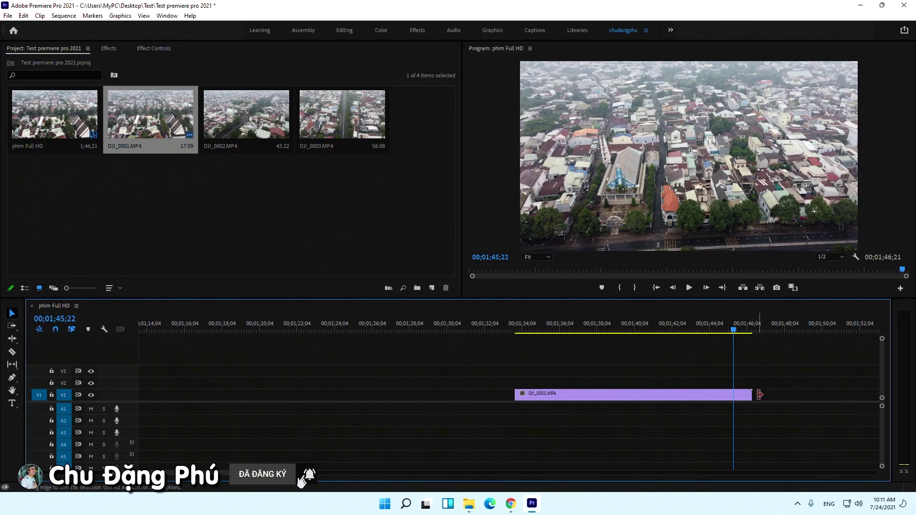
pyautogui.moveTo(758, 394); pyautogui.dragTo(735, 395)
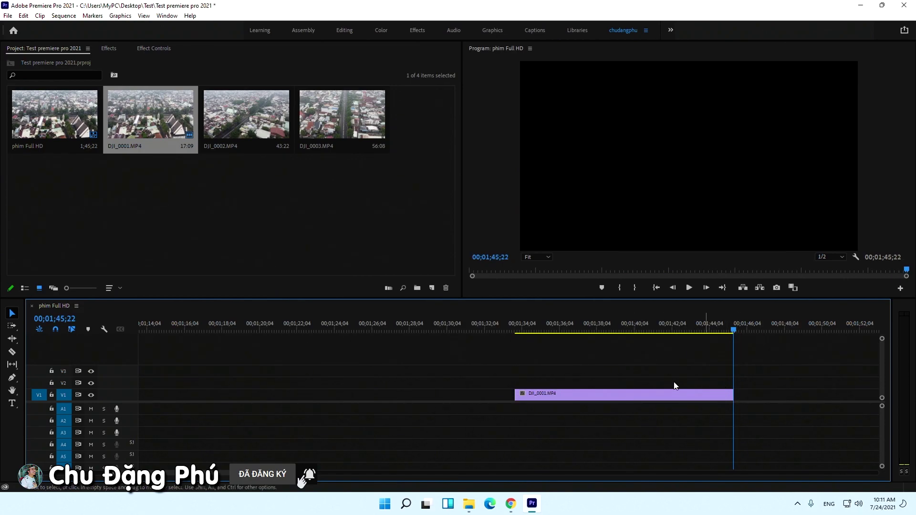
pyautogui.moveTo(598, 401); pyautogui.dragTo(487, 403)
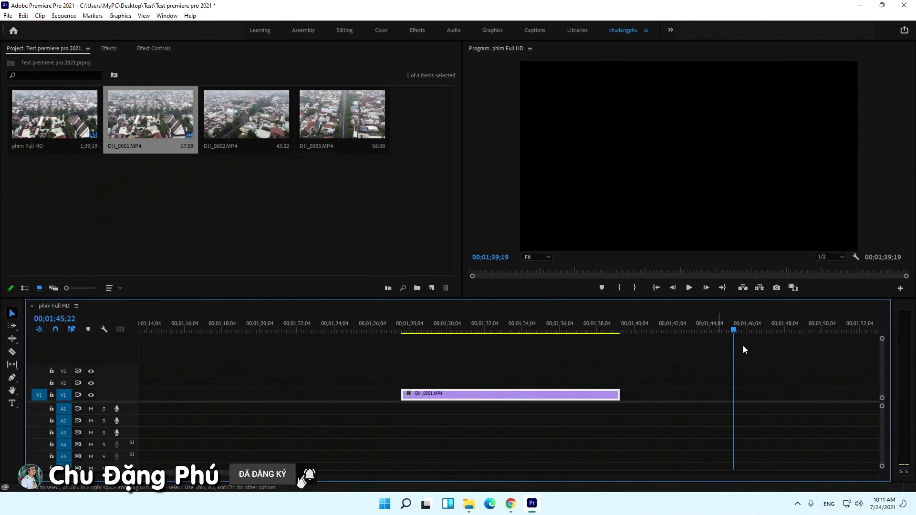
pyautogui.hotkey('ctrl', 'z')
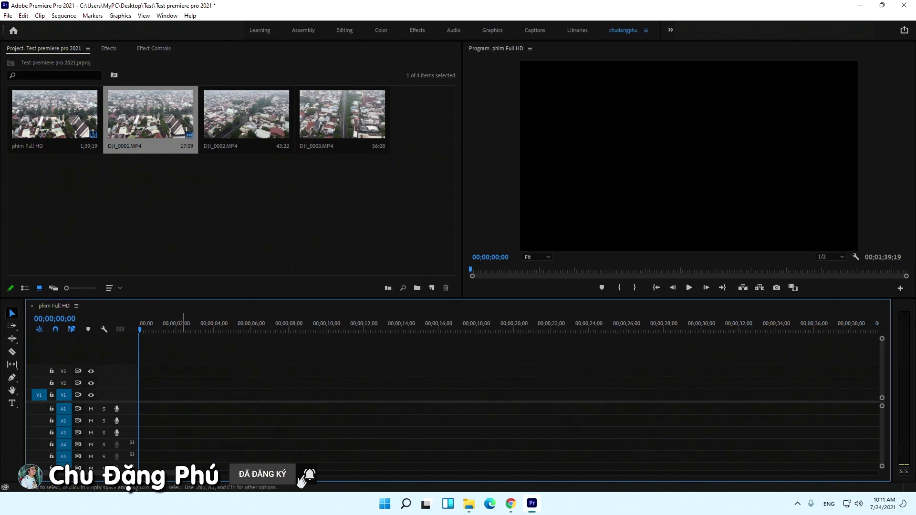
# Step: Zoom the timeline around DJI_0001 and preview from 00;01;27;02 into the clip
pyautogui.scroll(-5, 446, 474)
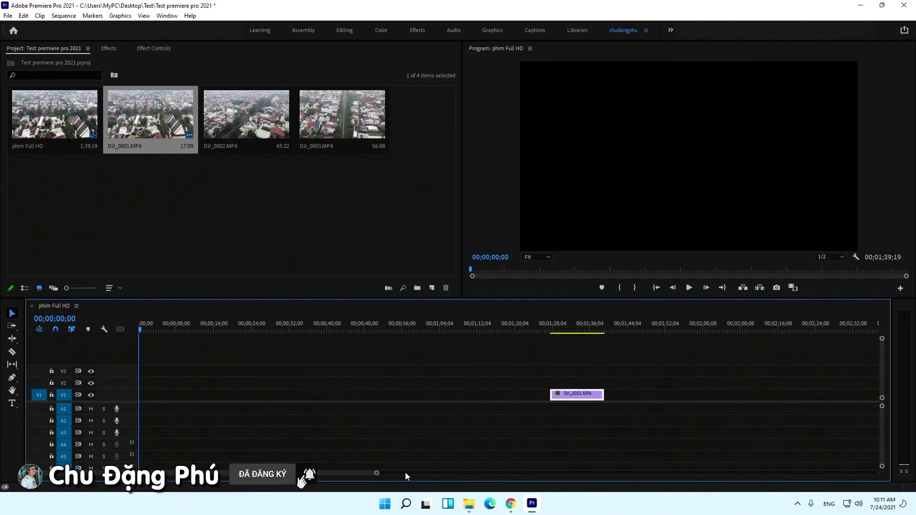
pyautogui.moveTo(377, 474); pyautogui.dragTo(48, 474)
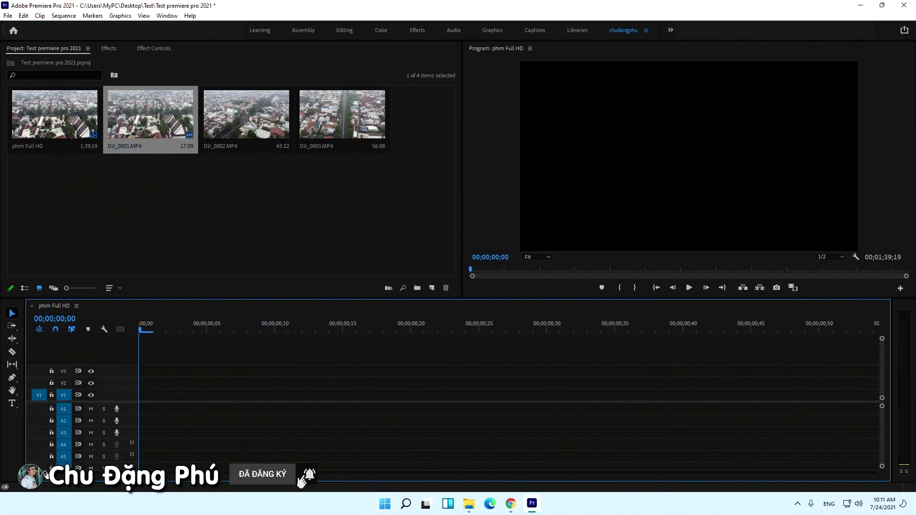
pyautogui.moveTo(47, 474); pyautogui.dragTo(367, 473)
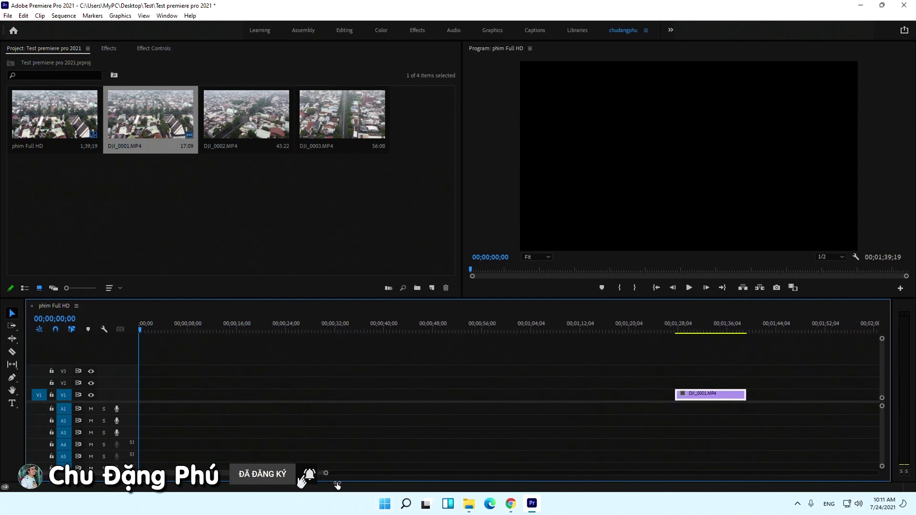
pyautogui.click(568, 331)
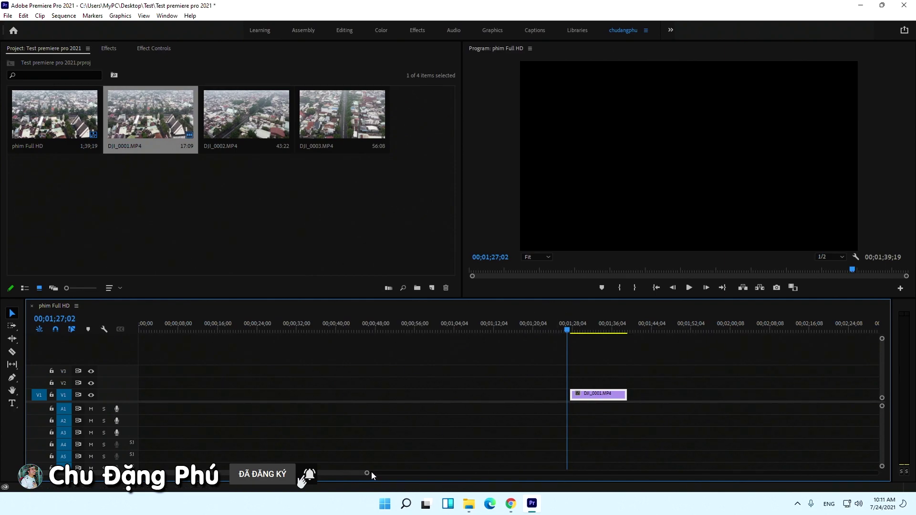
pyautogui.press('space')
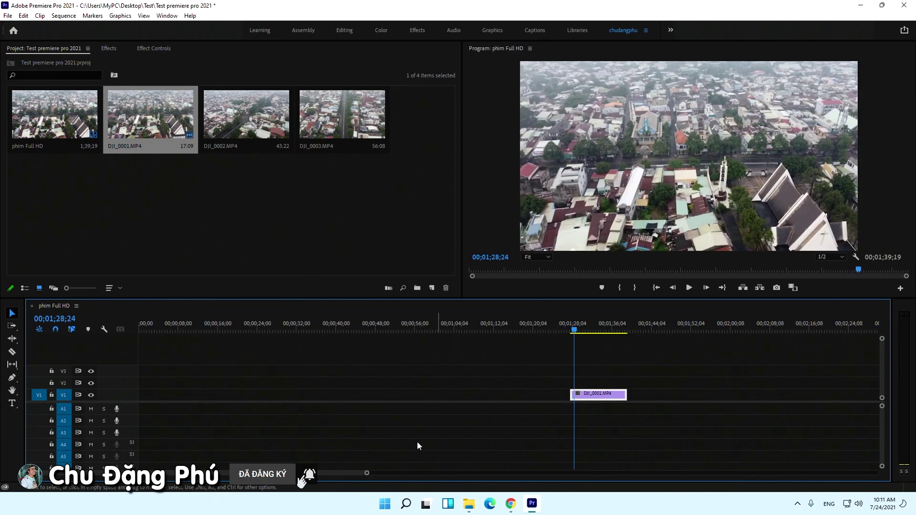
pyautogui.moveTo(367, 473); pyautogui.dragTo(311, 473)
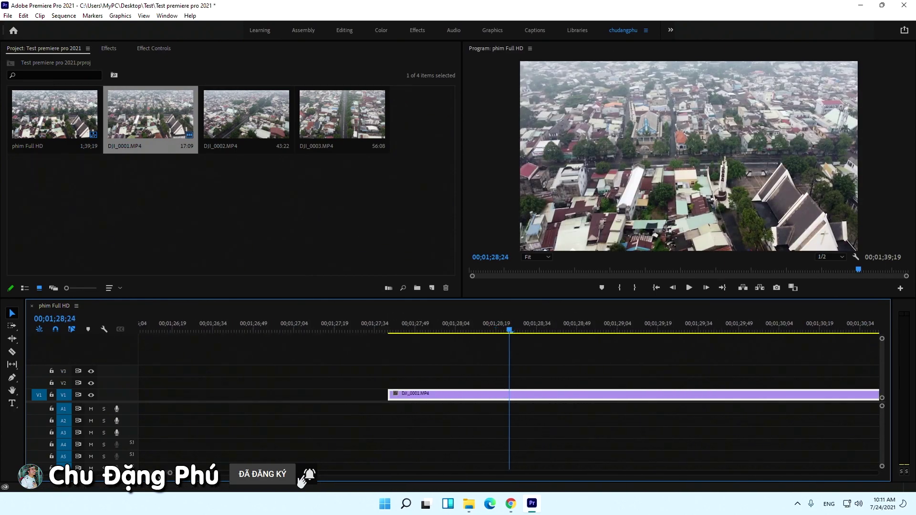
pyautogui.press('=')
pyautogui.press('=')
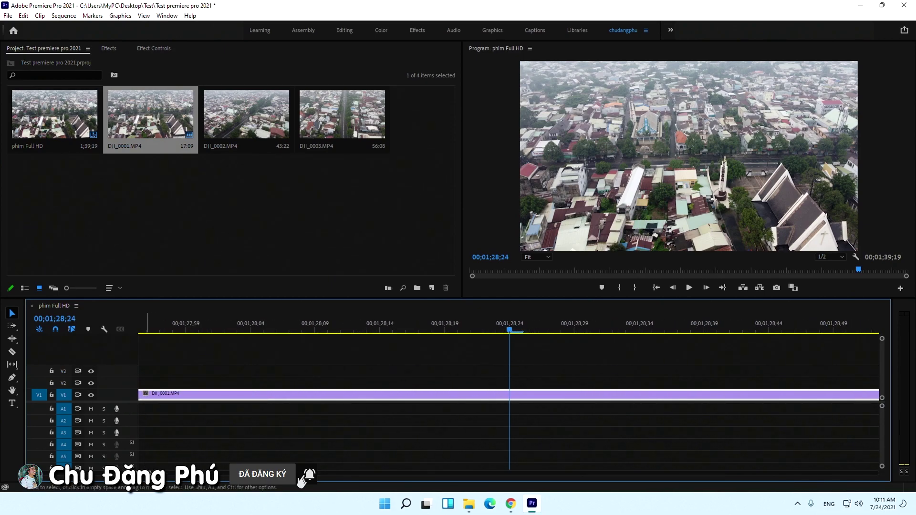
pyautogui.press('-')
pyautogui.press('-')
pyautogui.press('-')
pyautogui.press('-')
pyautogui.press('-')
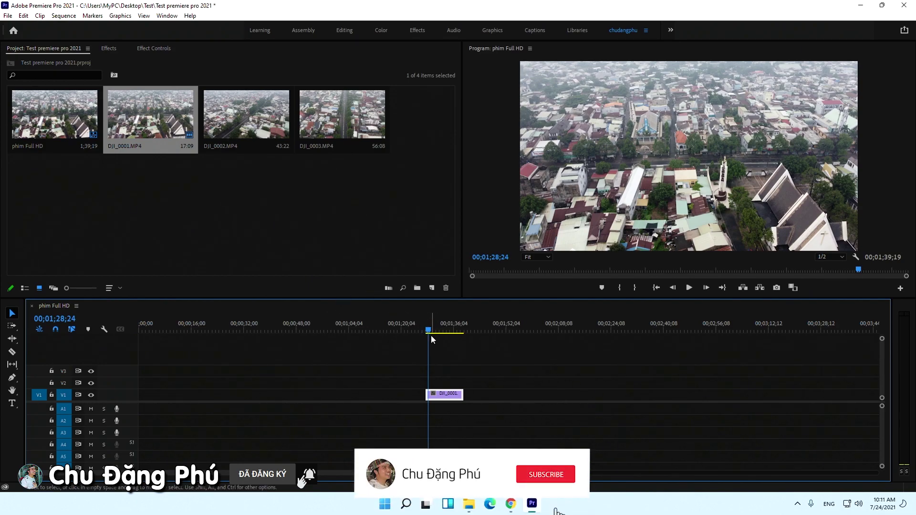
# Step: Move DJI_0001 to 00;00;00;00, preview it from the start, and add DJI_0002.MP4 to V1
pyautogui.press('Home')
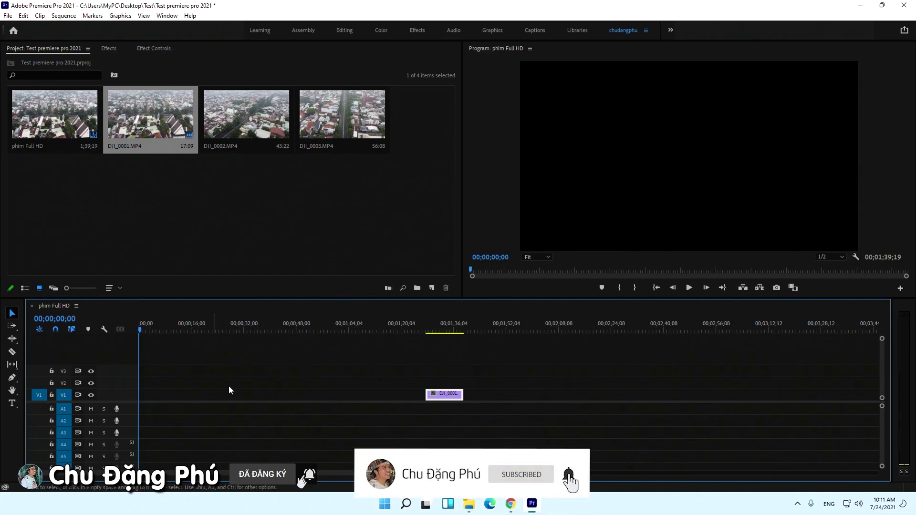
pyautogui.moveTo(442, 395); pyautogui.dragTo(154, 399)
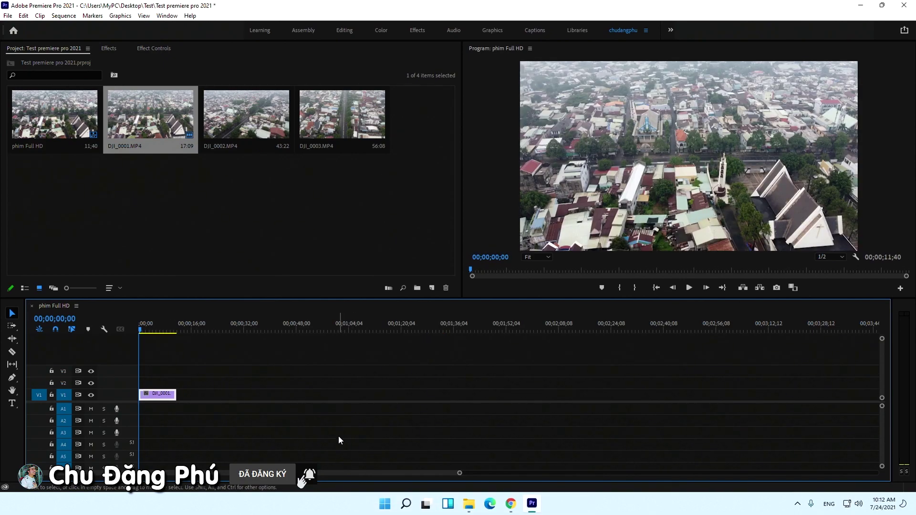
pyautogui.press('space')
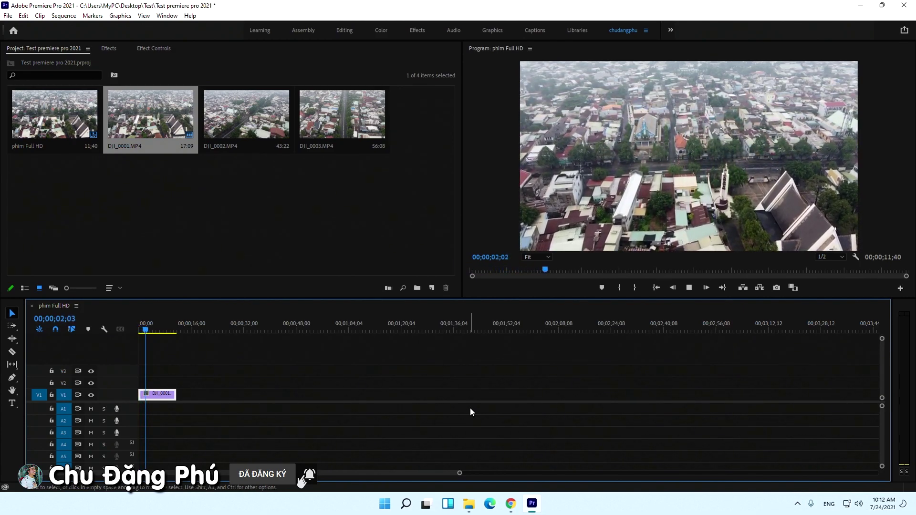
pyautogui.press('space')
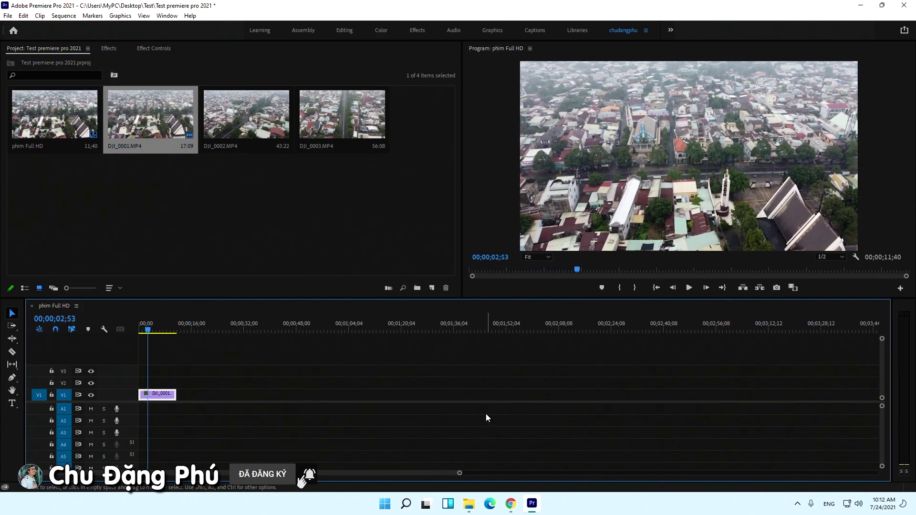
pyautogui.moveTo(235, 116); pyautogui.dragTo(202, 394)
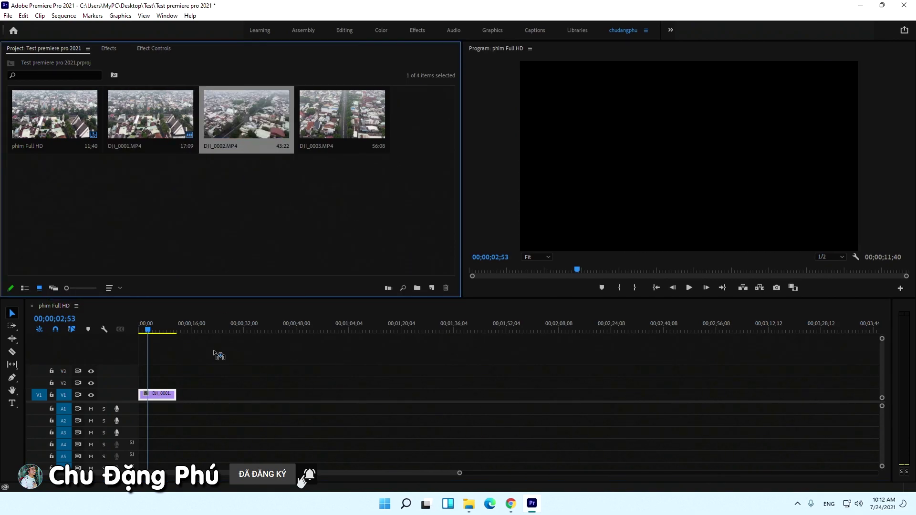
# Step: Preview DJI_0002 and apply Scale to Frame Size to it
pyautogui.press('Down')
pyautogui.press('Down')
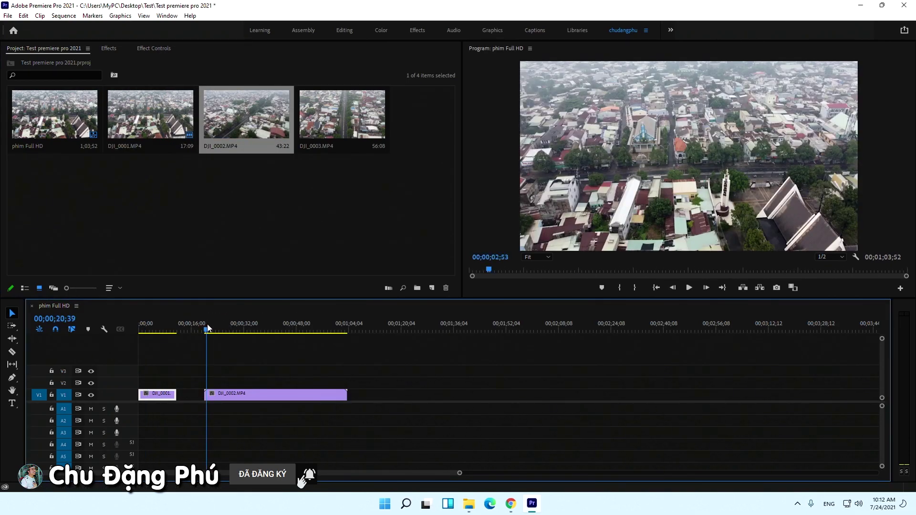
pyautogui.moveTo(224, 330); pyautogui.dragTo(274, 330)
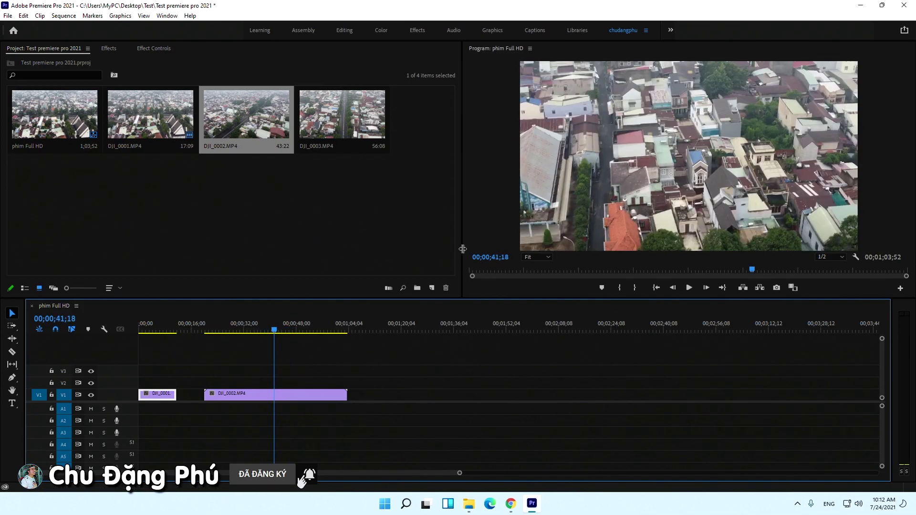
pyautogui.click(296, 400)
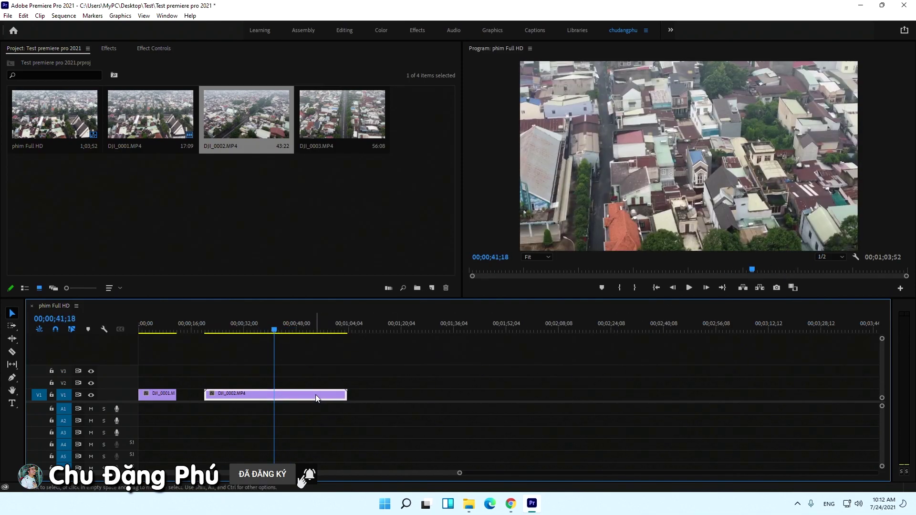
pyautogui.rightClick(317, 398)
pyautogui.click(364, 381)
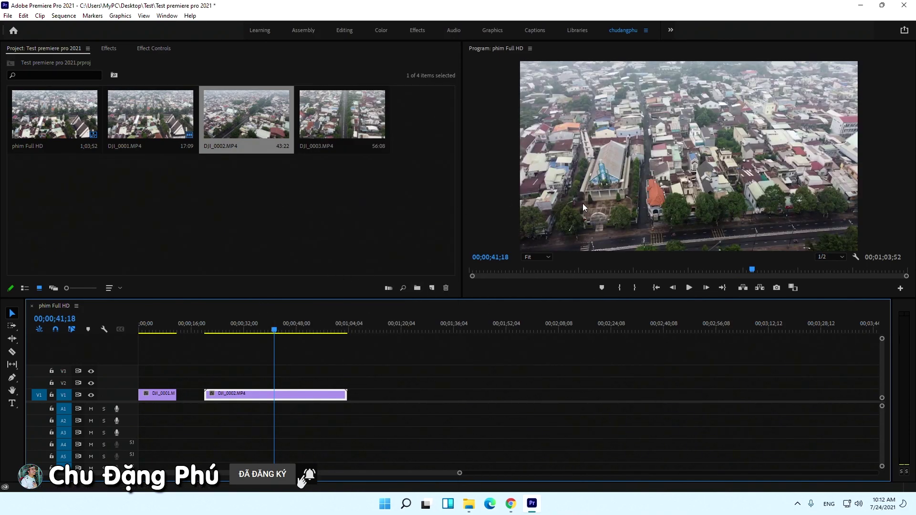
# Step: Trim DJI_0002's start to the playhead and its end back to about 59 seconds
pyautogui.moveTo(274, 332)
pyautogui.mouseDown()
pyautogui.moveTo(204, 342)
pyautogui.moveTo(222, 350)
pyautogui.mouseUp()
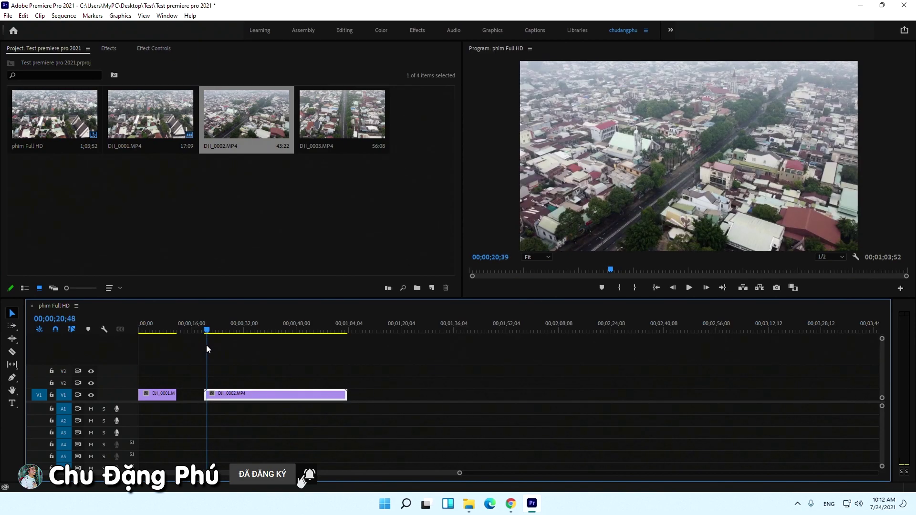
pyautogui.moveTo(223, 351)
pyautogui.mouseDown()
pyautogui.moveTo(328, 379)
pyautogui.moveTo(204, 376)
pyautogui.moveTo(221, 379)
pyautogui.mouseUp()
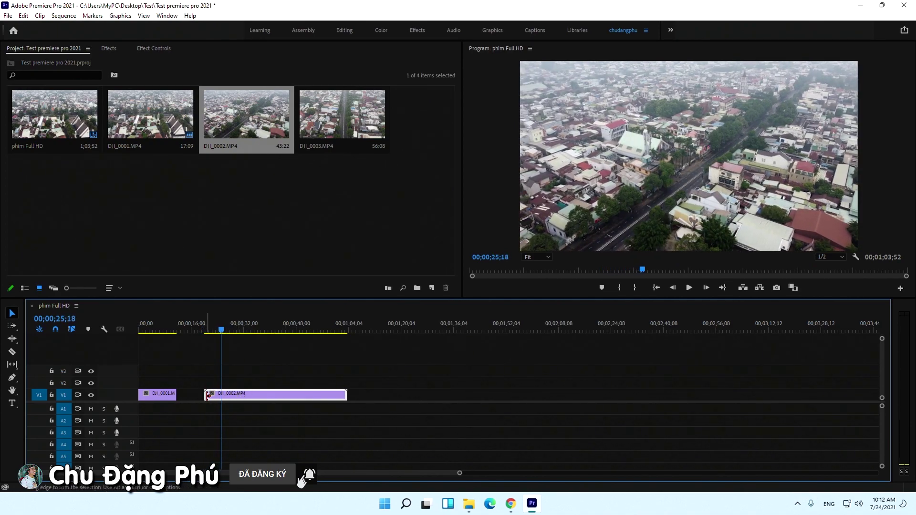
pyautogui.moveTo(208, 395); pyautogui.dragTo(221, 396)
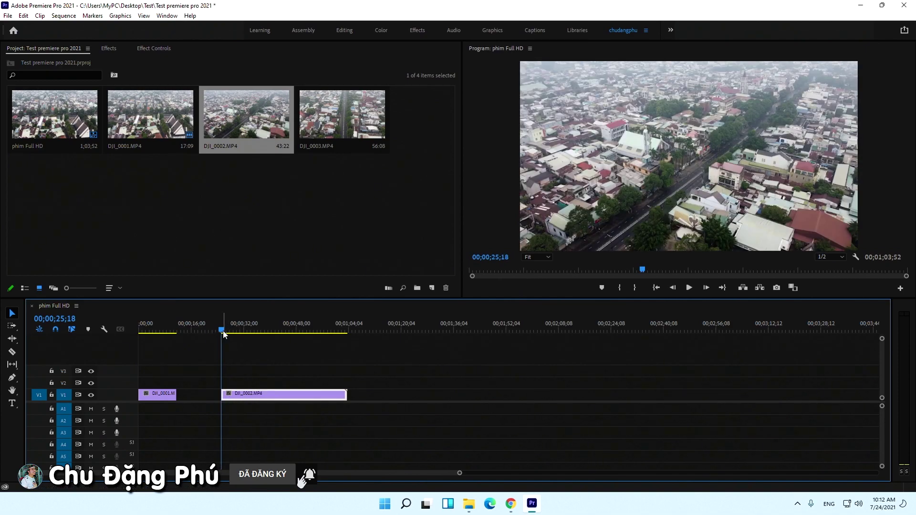
pyautogui.click(298, 329)
pyautogui.moveTo(305, 336); pyautogui.dragTo(335, 340)
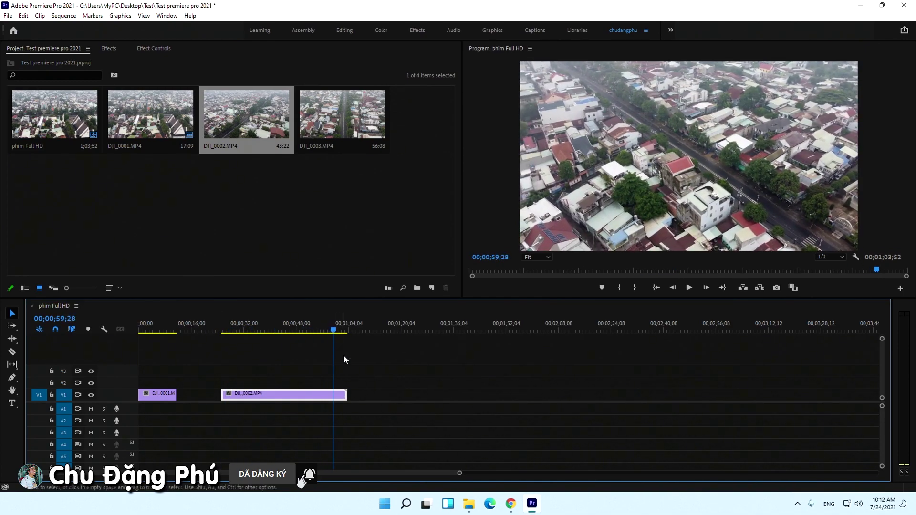
pyautogui.moveTo(343, 395); pyautogui.dragTo(193, 399)
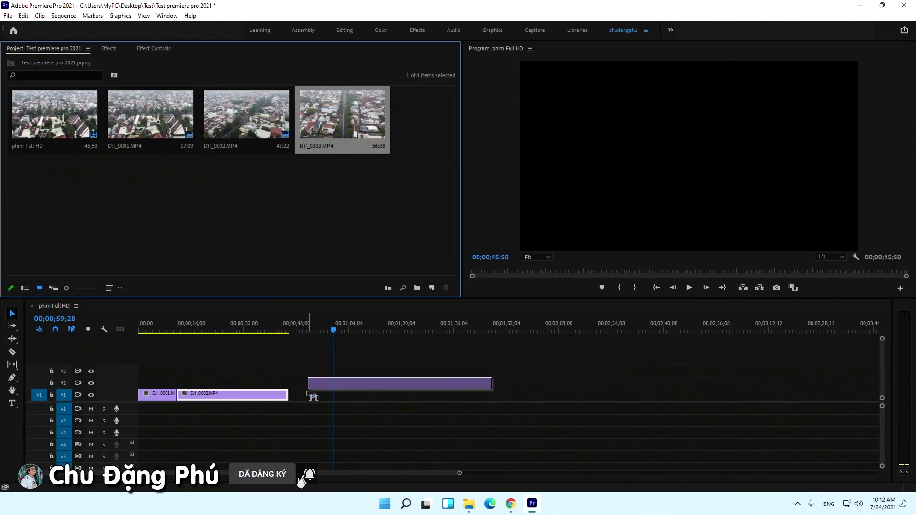
# Step: Add DJI_0003.MP4 to V1 and trim both its start and end to the playhead
pyautogui.moveTo(343, 110); pyautogui.dragTo(306, 395)
pyautogui.moveTo(310, 330); pyautogui.dragTo(326, 333)
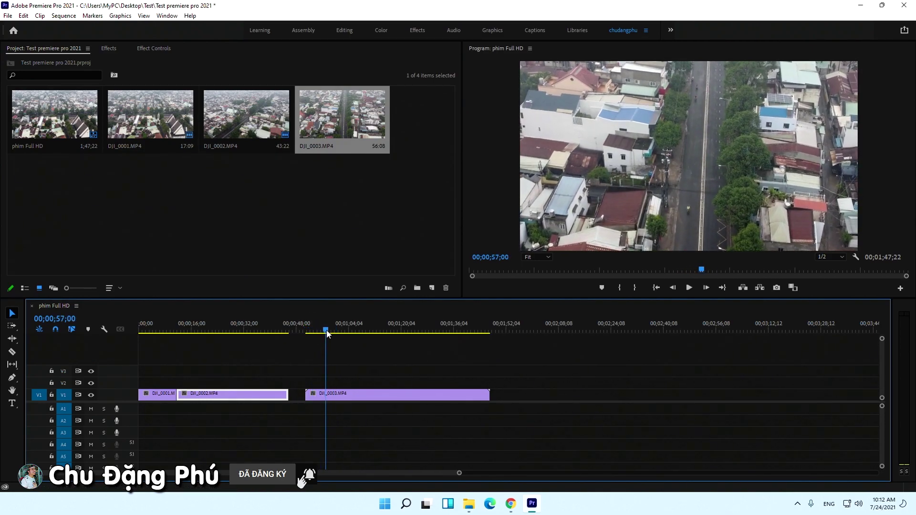
pyautogui.moveTo(326, 333); pyautogui.dragTo(331, 334)
pyautogui.moveTo(311, 396); pyautogui.dragTo(329, 396)
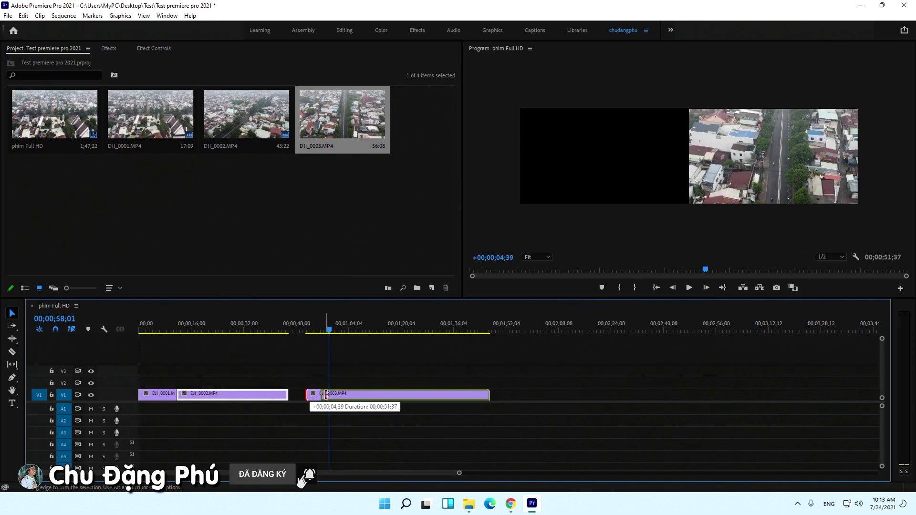
pyautogui.moveTo(332, 333); pyautogui.dragTo(485, 342)
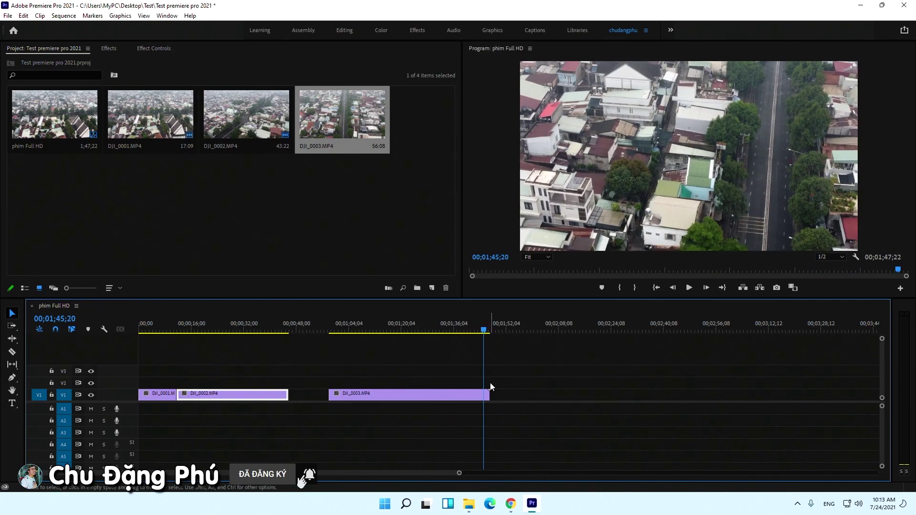
pyautogui.moveTo(489, 395); pyautogui.dragTo(484, 395)
# Step: Slide DJI_0003 left to snap against DJI_0002, then preview the sequence around 26 and 52 seconds
pyautogui.moveTo(371, 394); pyautogui.dragTo(336, 396)
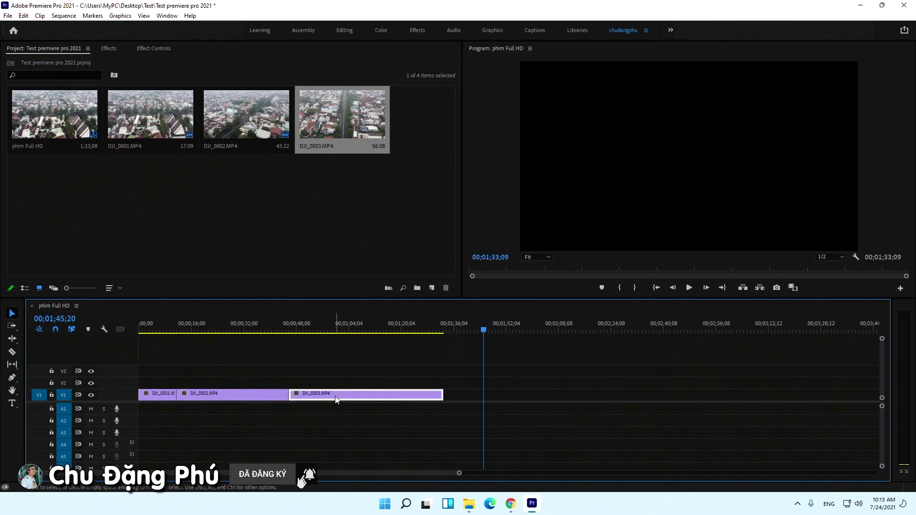
pyautogui.click(324, 330)
pyautogui.moveTo(324, 330)
pyautogui.mouseDown()
pyautogui.moveTo(168, 365)
pyautogui.moveTo(317, 394)
pyautogui.mouseUp()
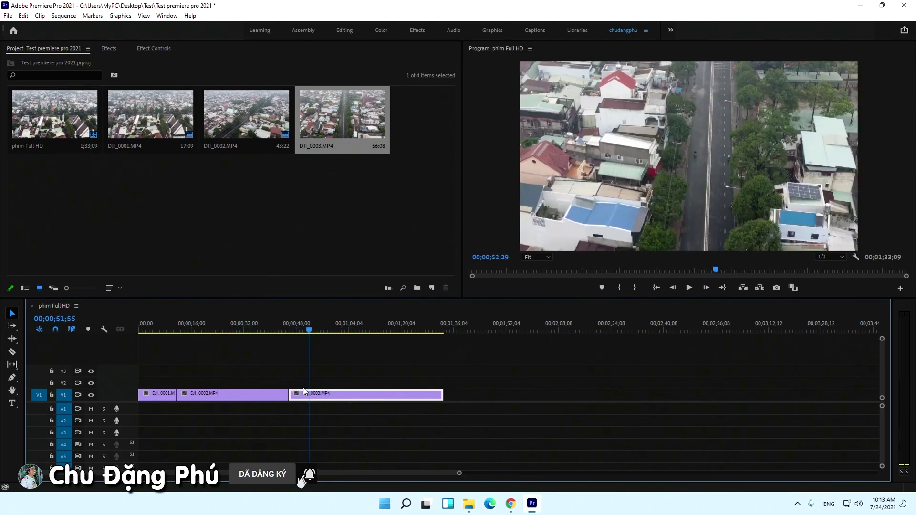
pyautogui.moveTo(316, 389); pyautogui.dragTo(226, 377)
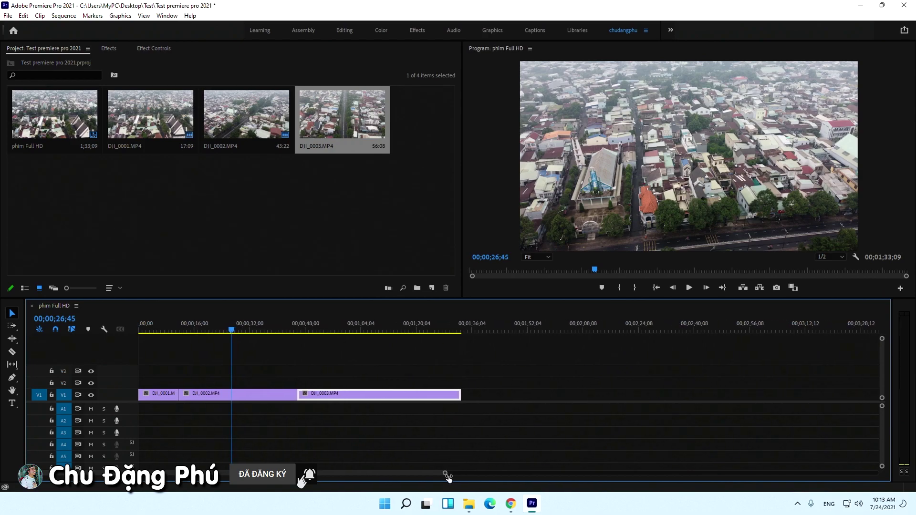
pyautogui.moveTo(459, 475); pyautogui.dragTo(339, 474)
pyautogui.moveTo(313, 333)
pyautogui.mouseDown()
pyautogui.moveTo(433, 337)
pyautogui.moveTo(351, 335)
pyautogui.moveTo(270, 351)
pyautogui.mouseUp()
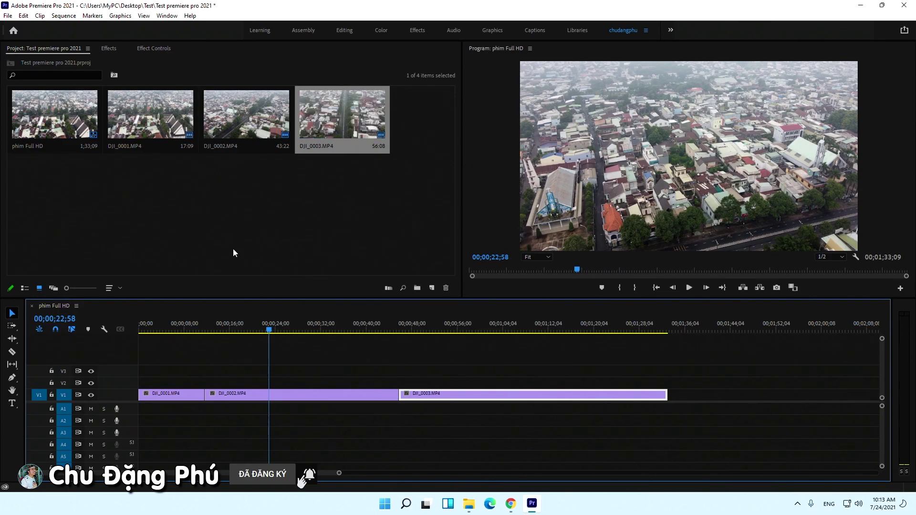
pyautogui.rightClick(243, 232)
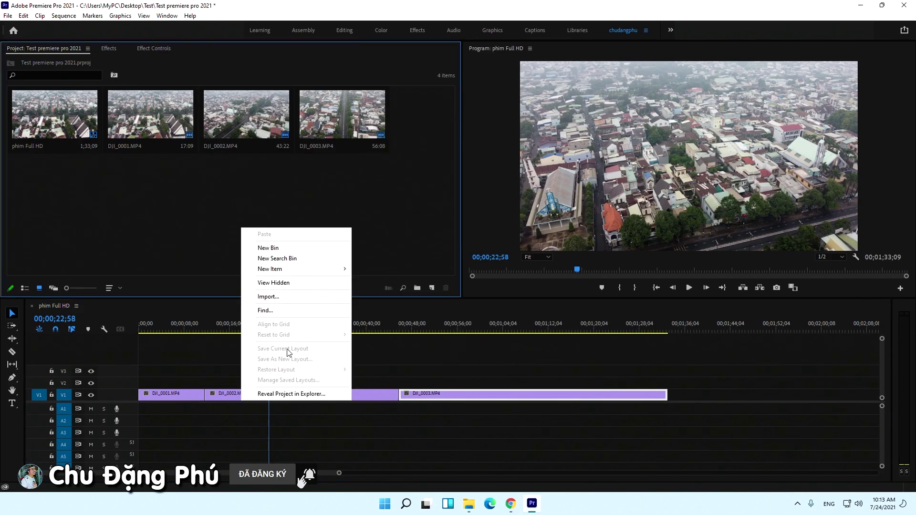
# Step: Make a new 1920×1080 Adjustment Layer via New Item and drag it onto V2 across all three clips
pyautogui.moveTo(289, 273)
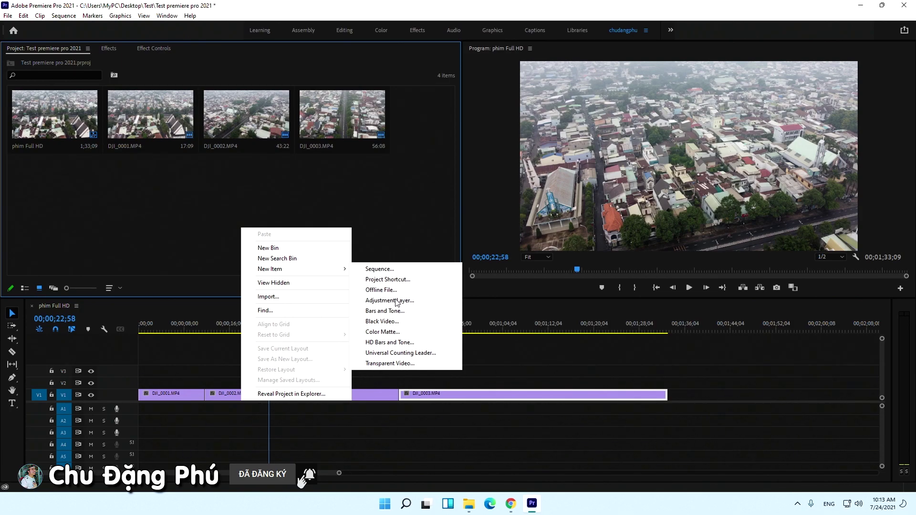
pyautogui.click(397, 301)
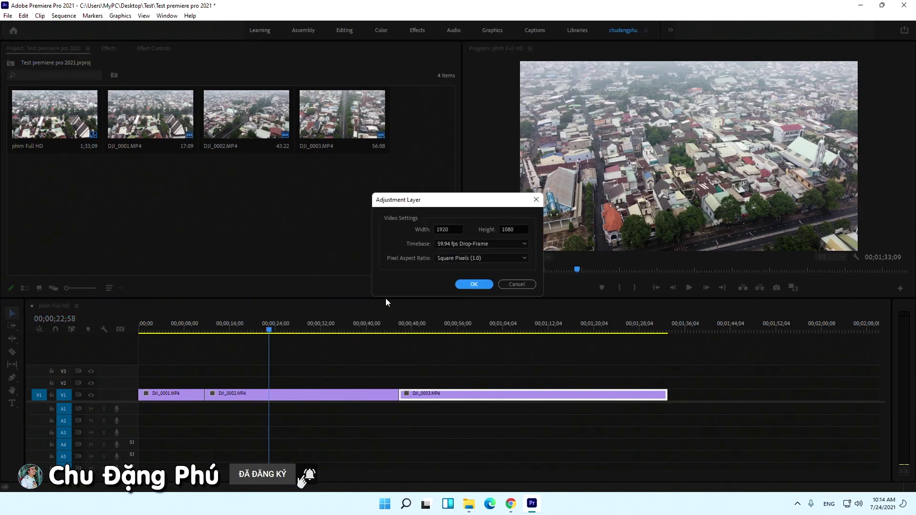
pyautogui.click(470, 284)
pyautogui.moveTo(399, 105)
pyautogui.mouseDown()
pyautogui.moveTo(298, 361)
pyautogui.moveTo(142, 390)
pyautogui.moveTo(667, 383)
pyautogui.mouseUp()
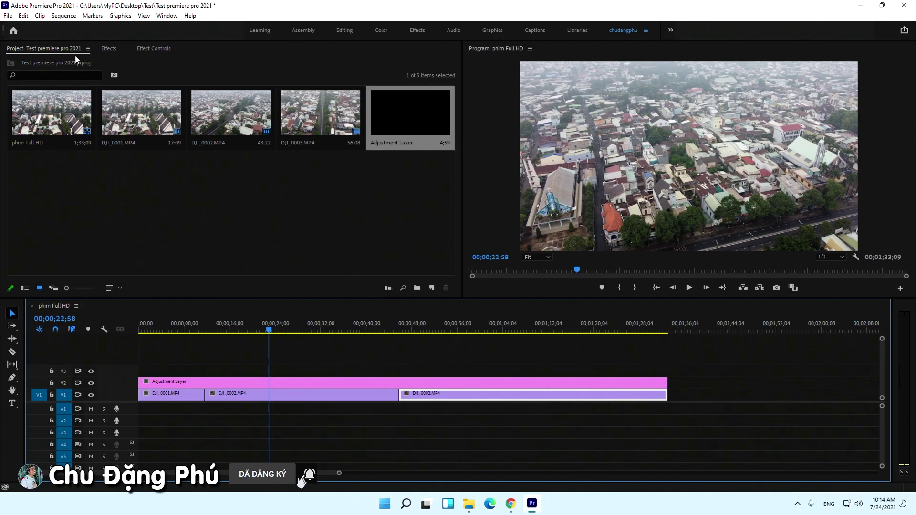
# Step: Search Effects for 'LUMETRI C', drop Lumetri Color onto the Adjustment Layer, and view its Effect Controls
pyautogui.click(112, 49)
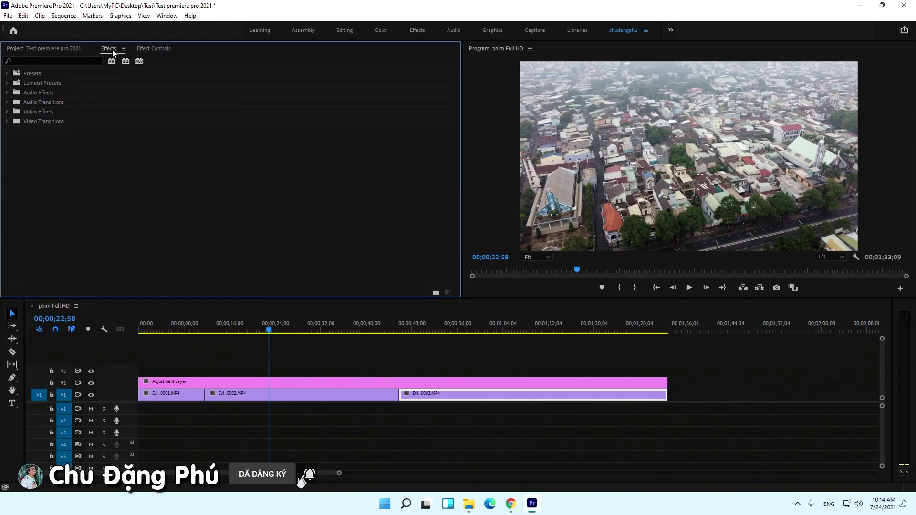
pyautogui.click(84, 62)
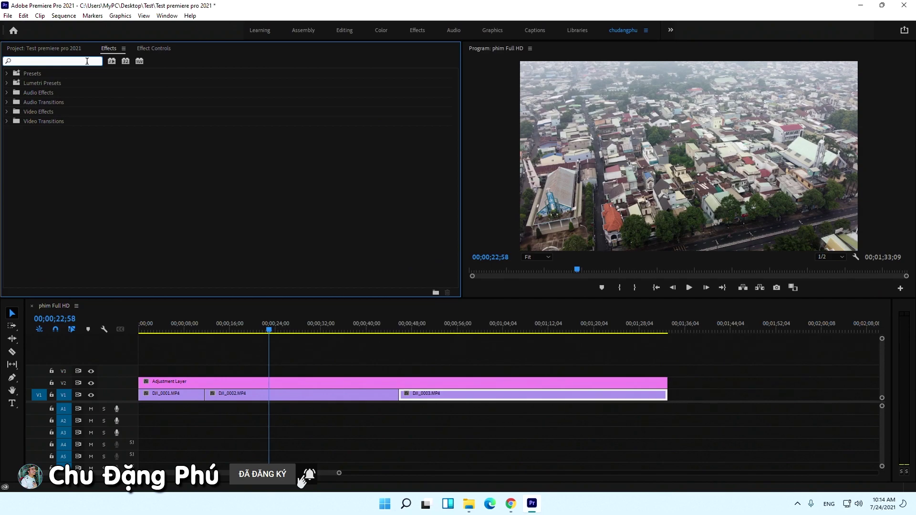
pyautogui.write('LUMETRI')
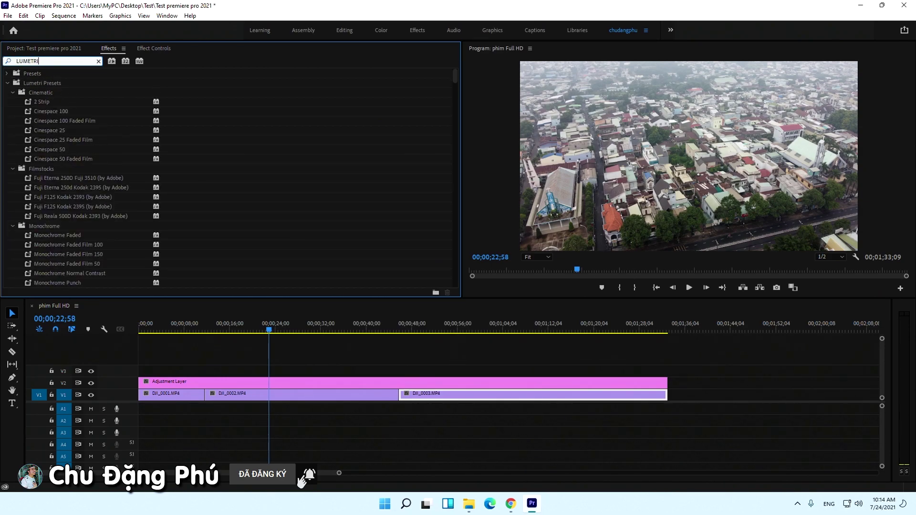
pyautogui.write(' COLOR')
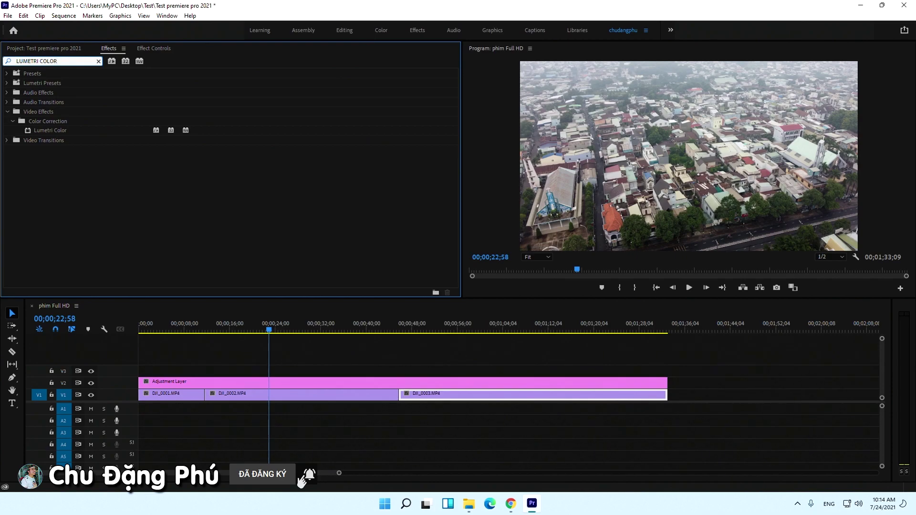
pyautogui.click(59, 130)
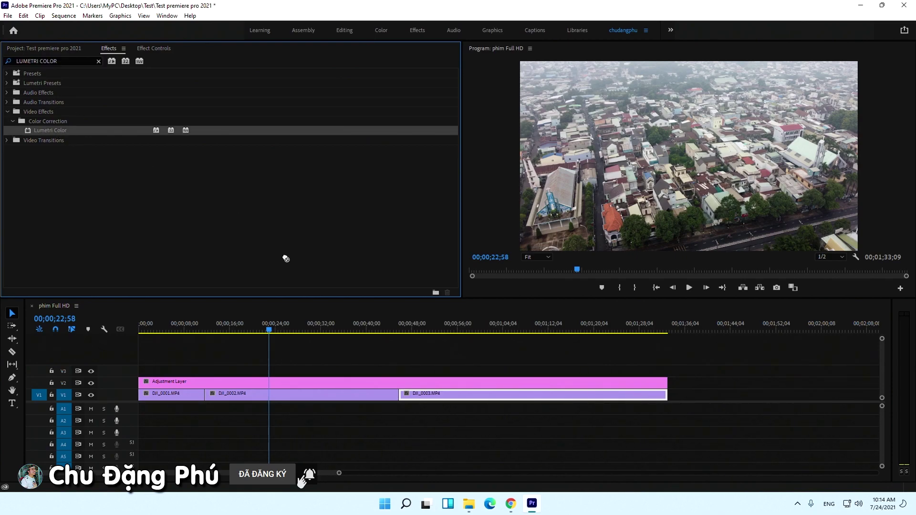
pyautogui.moveTo(285, 259); pyautogui.dragTo(262, 382)
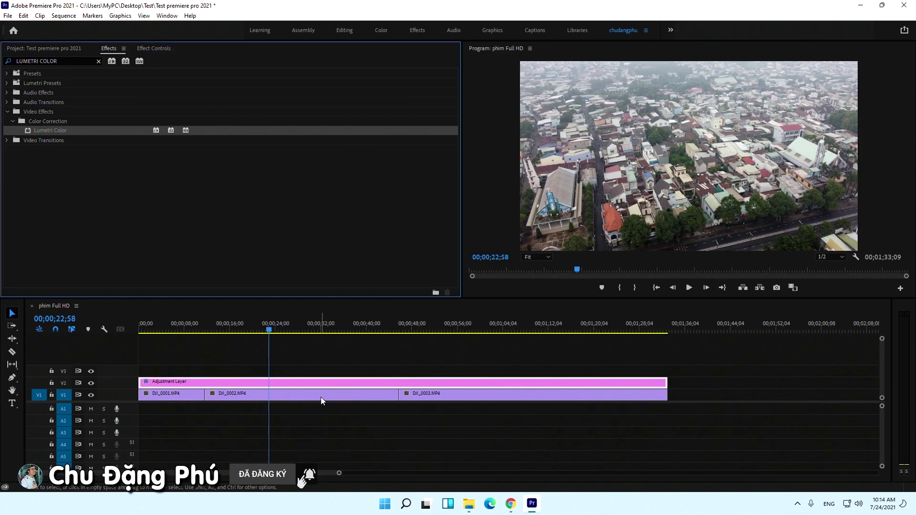
pyautogui.click(156, 48)
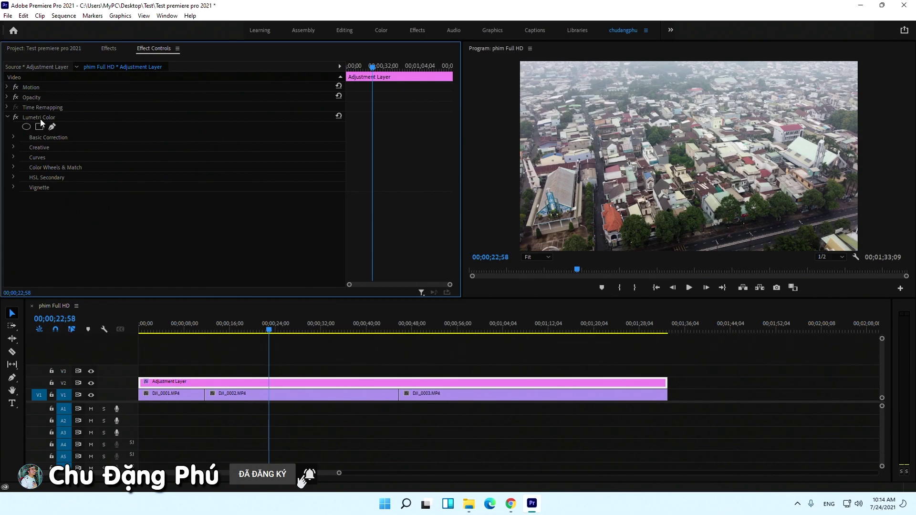
# Step: Set the white balance with the WB Selector eyedropper, giving Temperature 6.8
pyautogui.moveTo(270, 325)
pyautogui.mouseDown()
pyautogui.moveTo(480, 351)
pyautogui.moveTo(327, 355)
pyautogui.moveTo(277, 370)
pyautogui.moveTo(341, 376)
pyautogui.mouseUp()
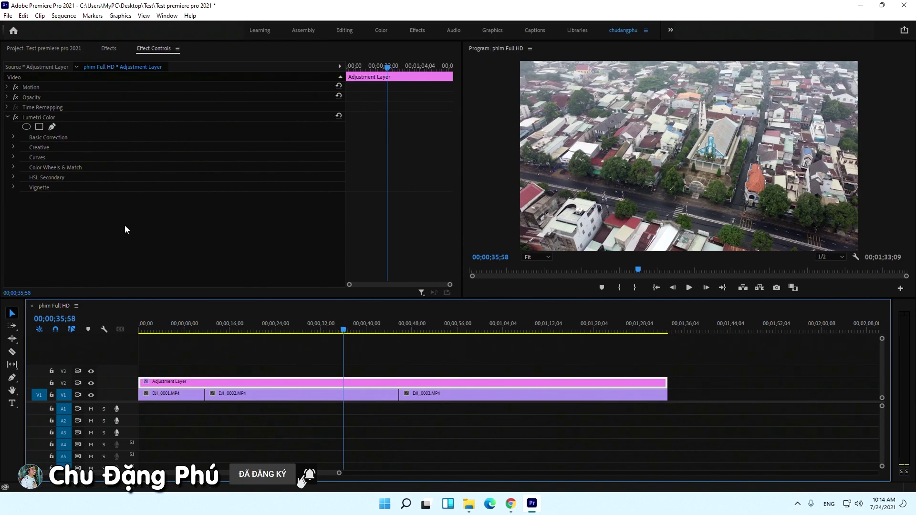
pyautogui.click(14, 137)
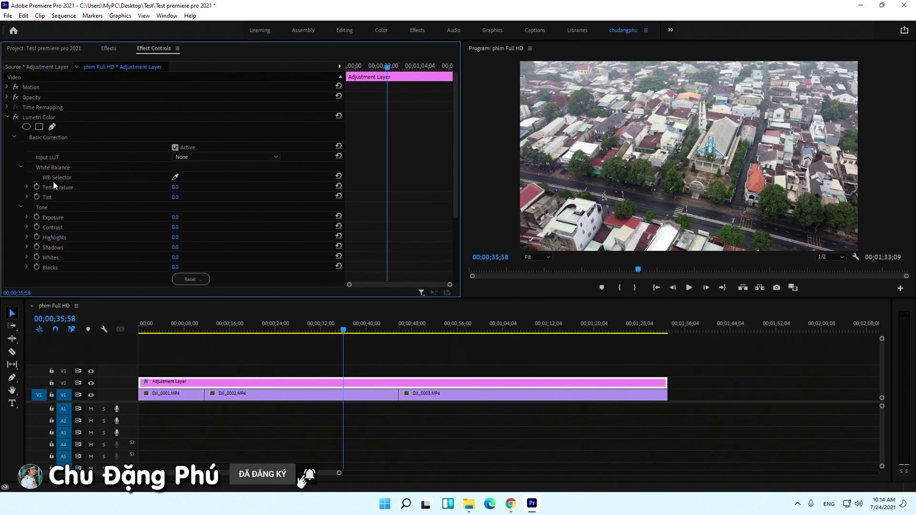
pyautogui.click(175, 178)
pyautogui.click(707, 217)
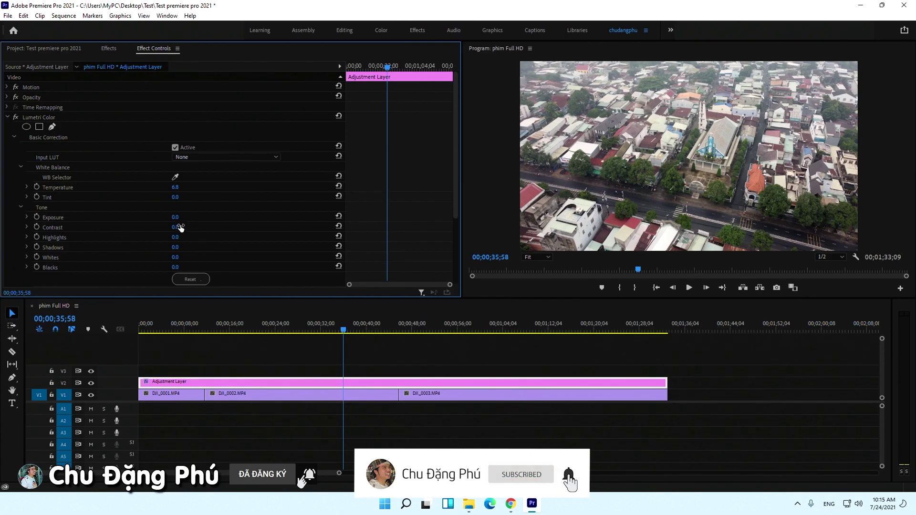
# Step: Set Contrast 32, Highlights -20, Blacks -9, Whites 14 and Exposure 0.5
pyautogui.moveTo(176, 227); pyautogui.dragTo(190, 227)
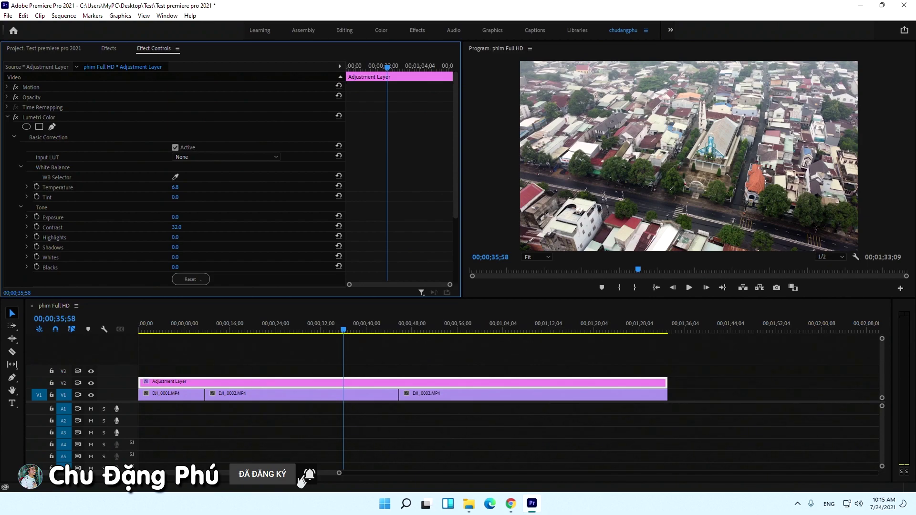
pyautogui.moveTo(175, 237); pyautogui.dragTo(165, 237)
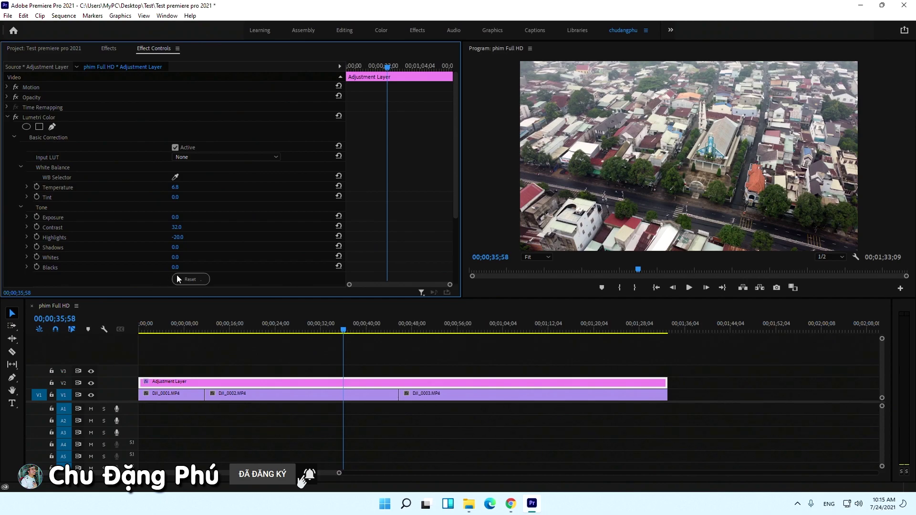
pyautogui.moveTo(175, 268); pyautogui.dragTo(171, 267)
pyautogui.moveTo(175, 257)
pyautogui.mouseDown()
pyautogui.moveTo(189, 257)
pyautogui.moveTo(167, 257)
pyautogui.mouseUp()
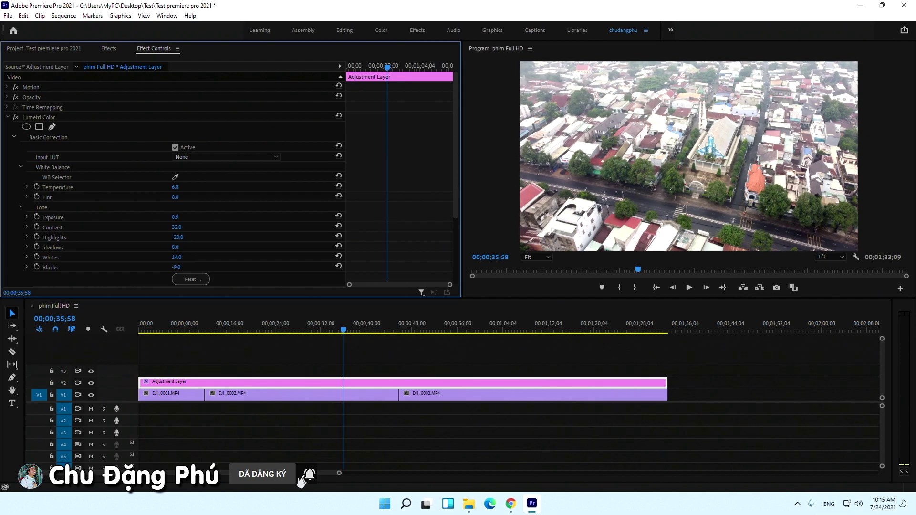
pyautogui.moveTo(175, 217); pyautogui.dragTo(185, 218)
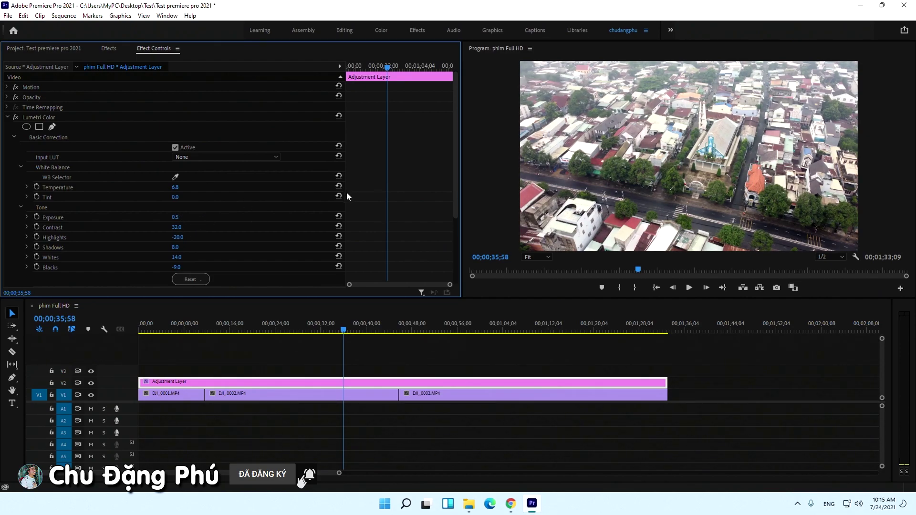
pyautogui.scroll(-1, 408, 230)
# Step: Raise the adjustment layer's Saturation to 132
pyautogui.scroll(-1, 388, 264)
pyautogui.scroll(-1, 358, 255)
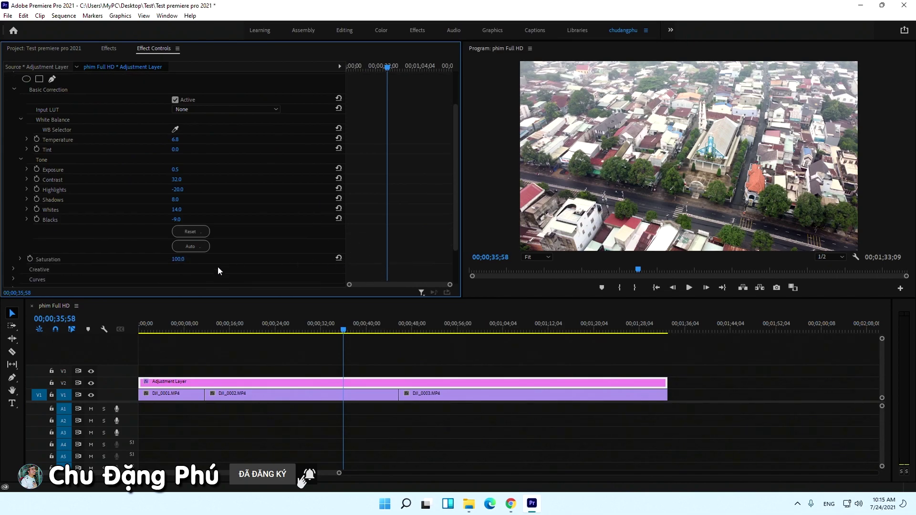
pyautogui.moveTo(180, 259)
pyautogui.mouseDown()
pyautogui.moveTo(252, 259)
pyautogui.moveTo(223, 260)
pyautogui.mouseUp()
# Step: Toggle the adjustment layer off and on to compare, then play the graded footage
pyautogui.click(91, 383)
pyautogui.click(91, 383)
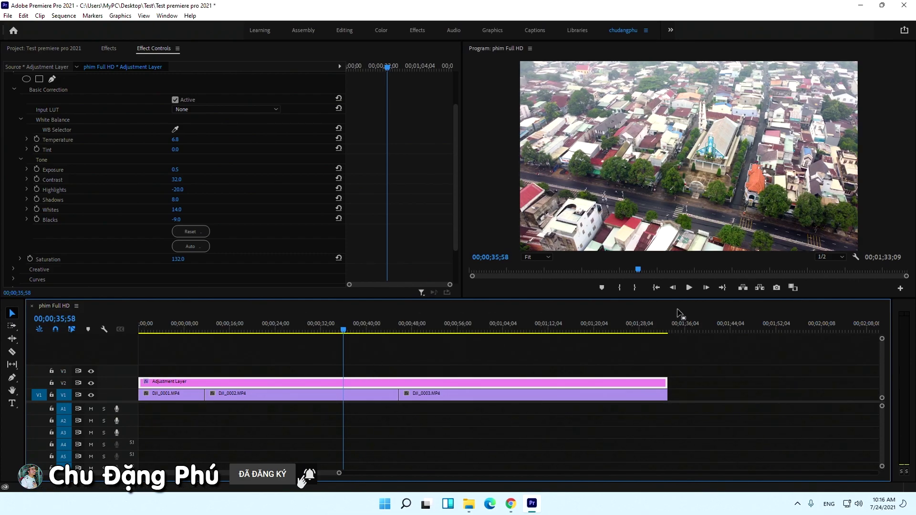
pyautogui.press('space')
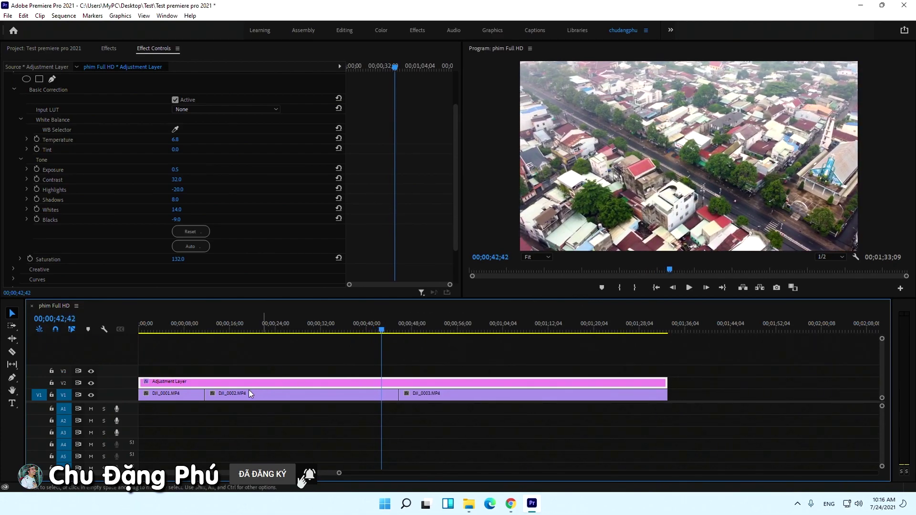
# Step: Compare graded and ungraded footage around 48–58 seconds, leaving the grade on
pyautogui.click(414, 330)
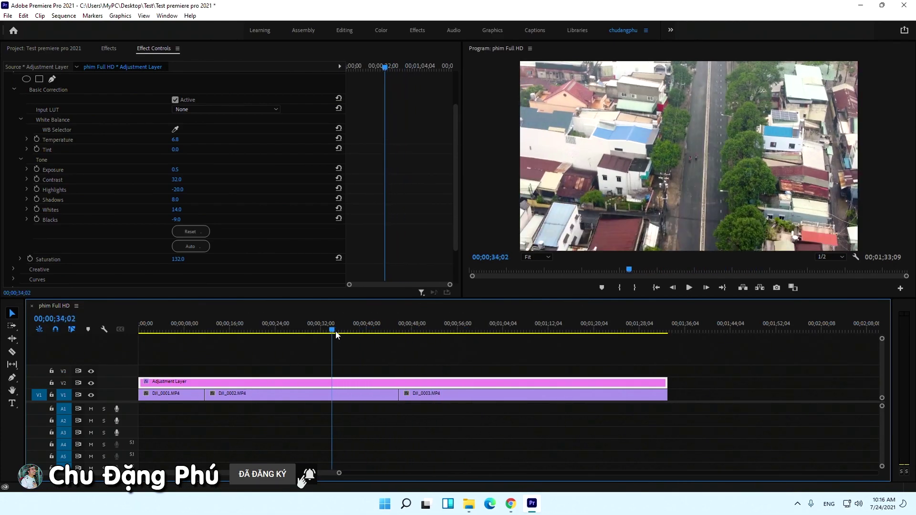
pyautogui.moveTo(415, 331); pyautogui.dragTo(472, 331)
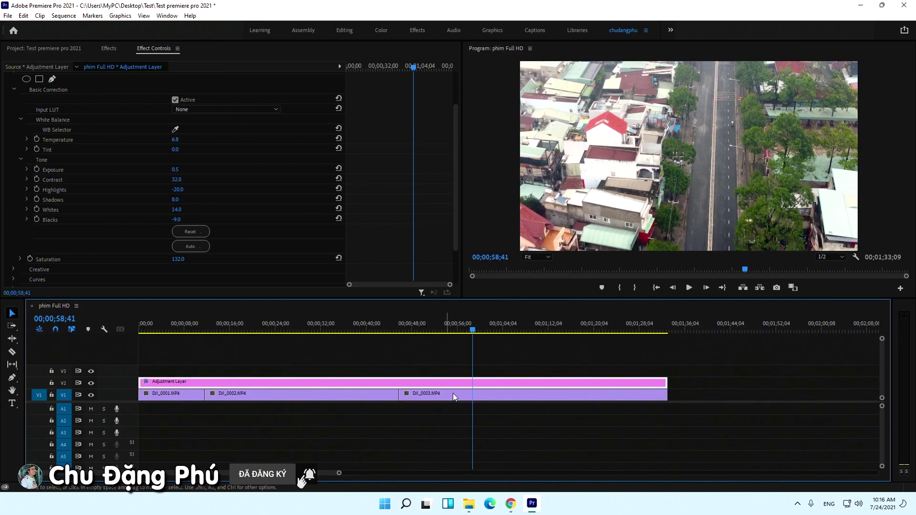
pyautogui.click(91, 384)
pyautogui.click(91, 384)
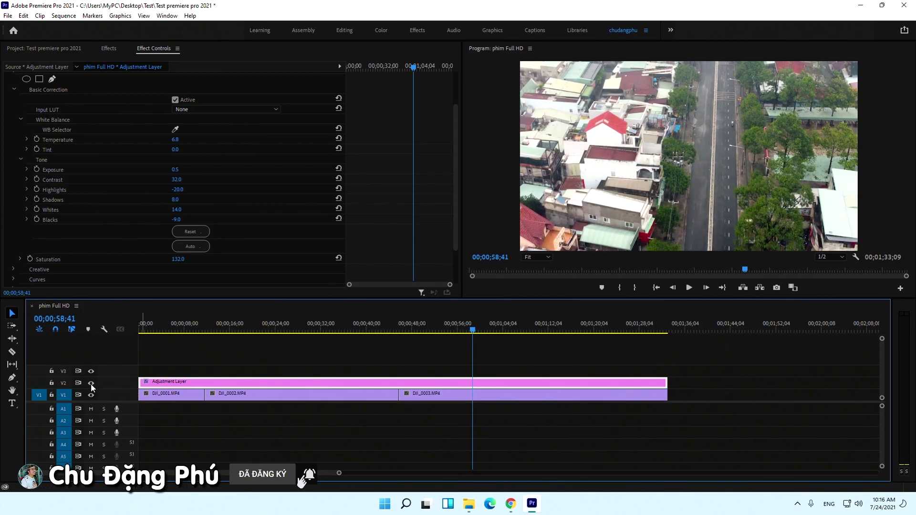
pyautogui.press('space')
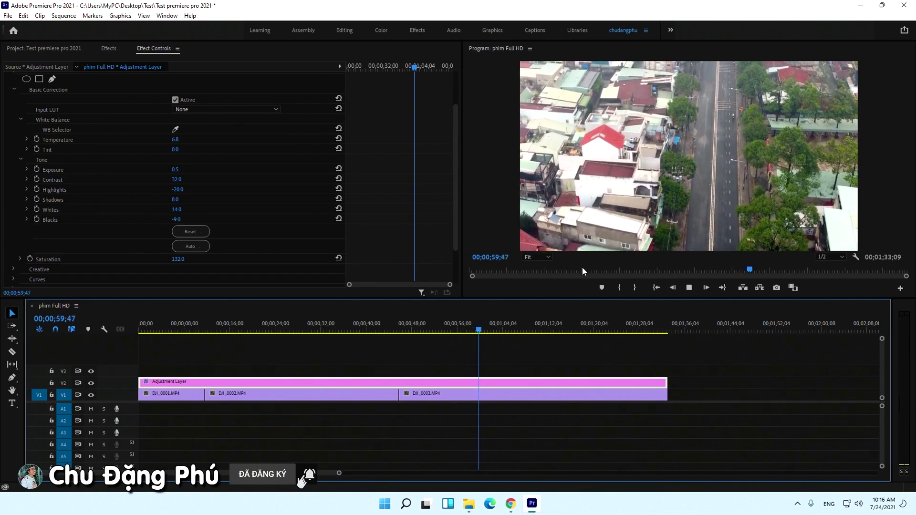
pyautogui.press('space')
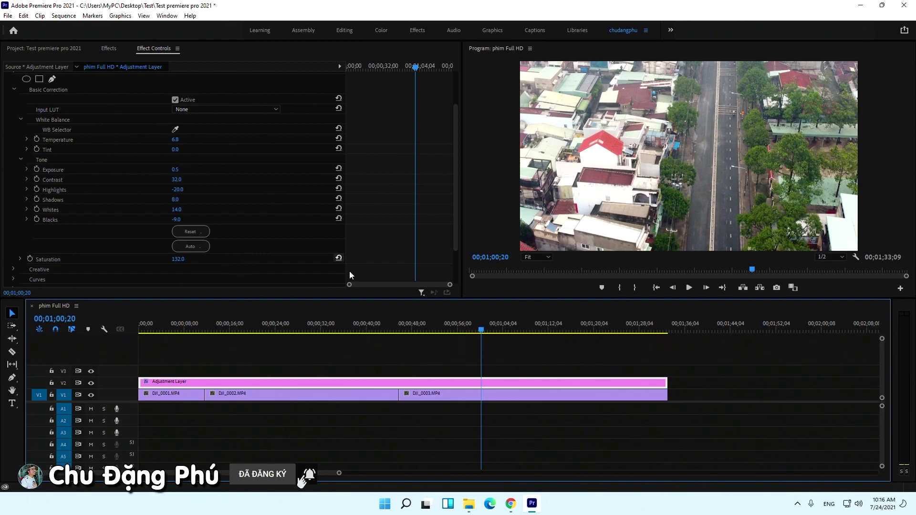
# Step: Replay the first cut from about 10;24 to review it closely
pyautogui.click(203, 331)
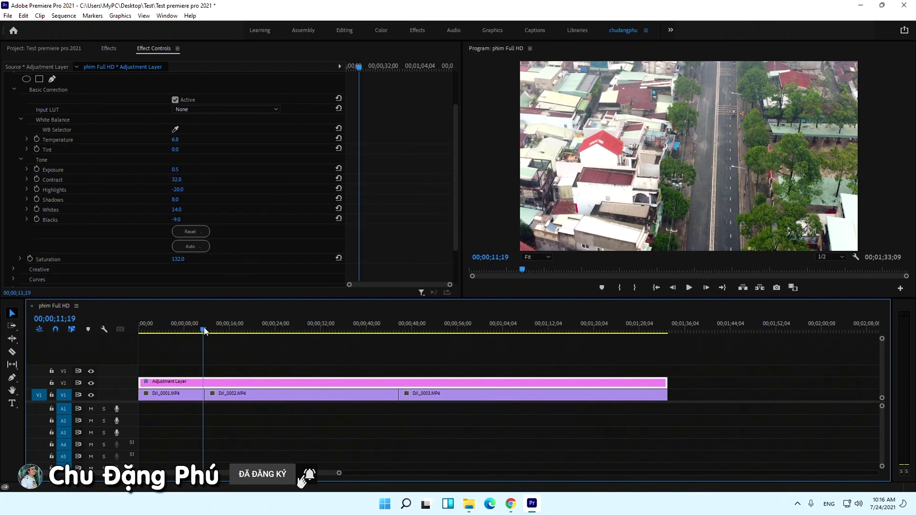
pyautogui.click(203, 330)
pyautogui.press('space')
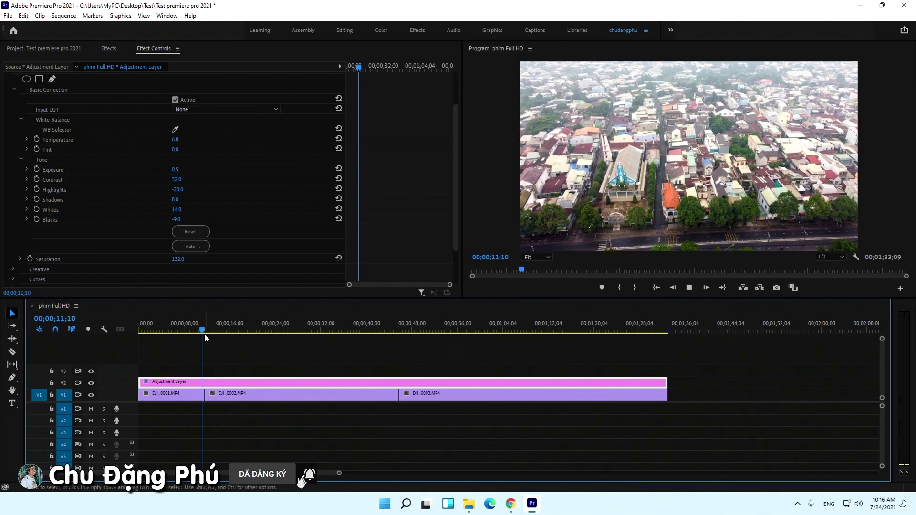
pyautogui.click(199, 331)
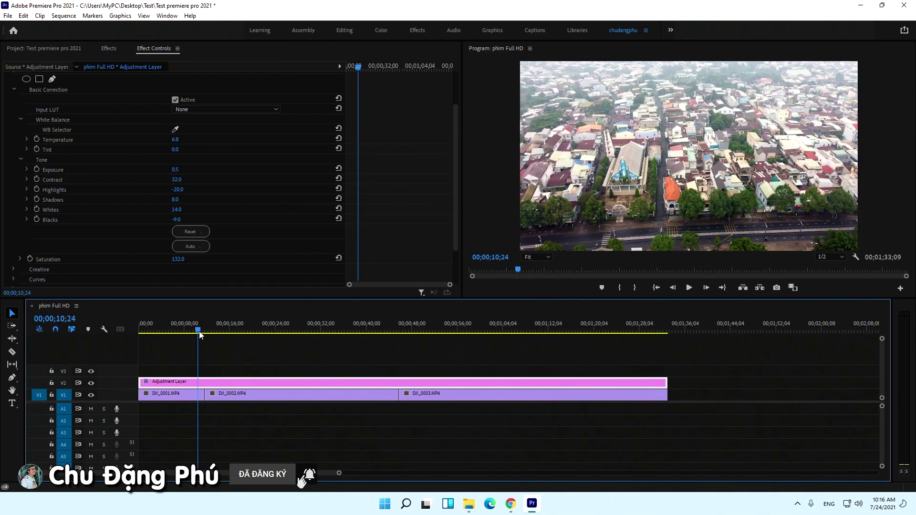
pyautogui.press('space')
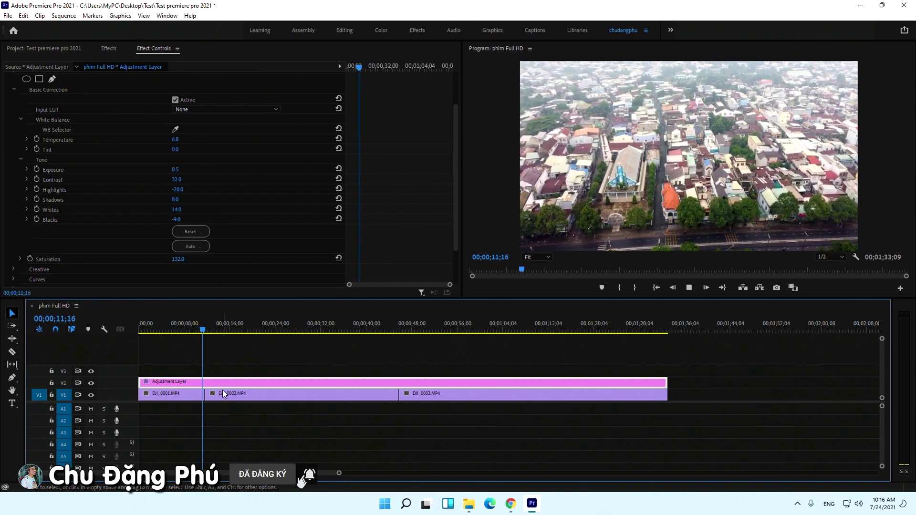
pyautogui.press('space')
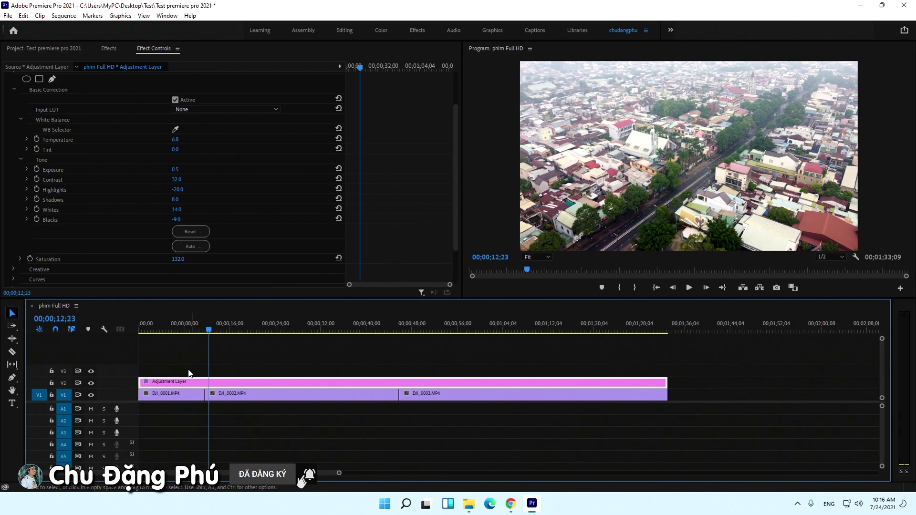
pyautogui.scroll(5, 339, 474)
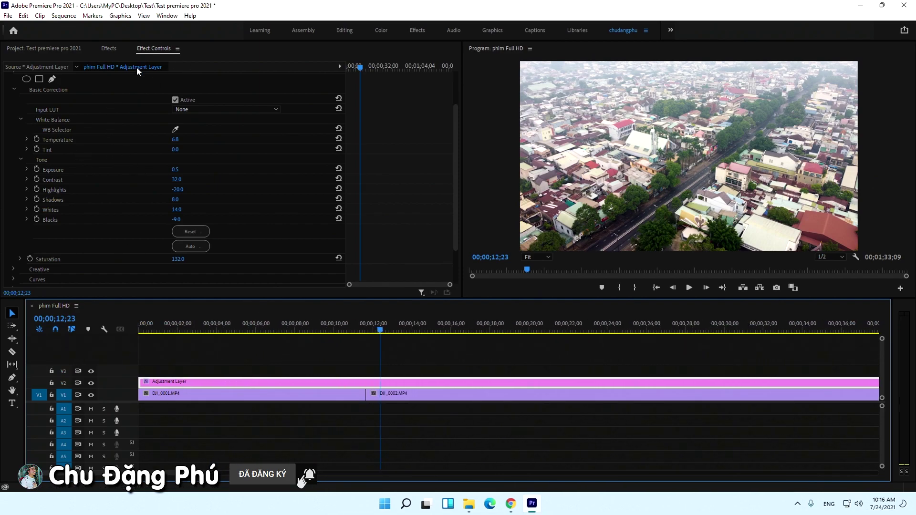
pyautogui.click(109, 48)
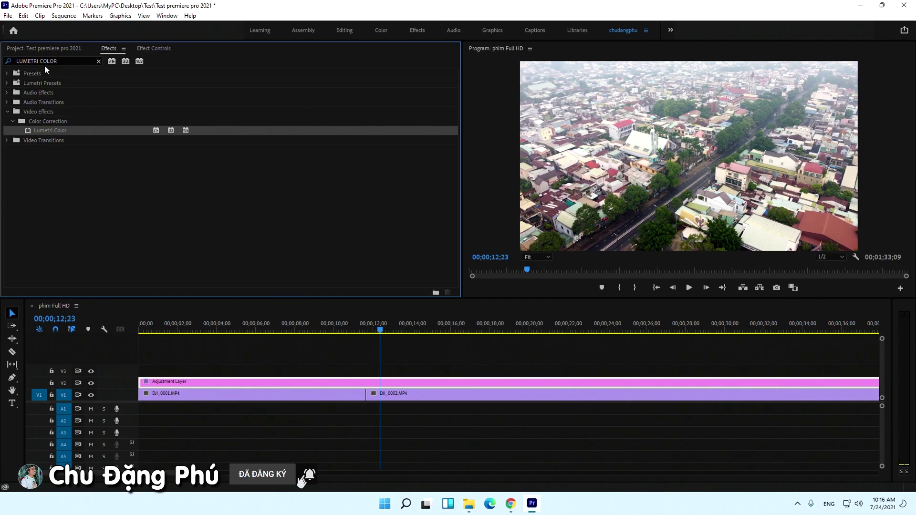
# Step: Try a Cross Zoom transition on the DJI_0001/DJI_0002 cut, preview it, then delete it
pyautogui.click(99, 61)
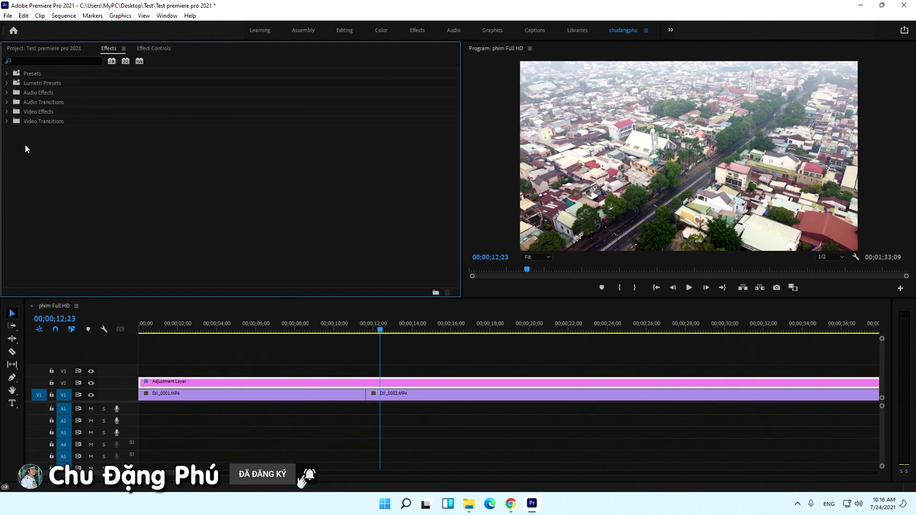
pyautogui.doubleClick(56, 122)
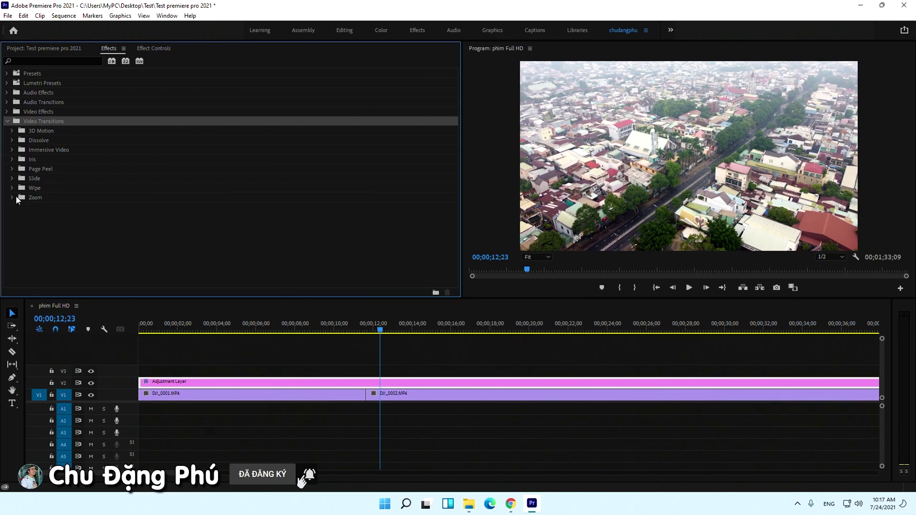
pyautogui.click(31, 199)
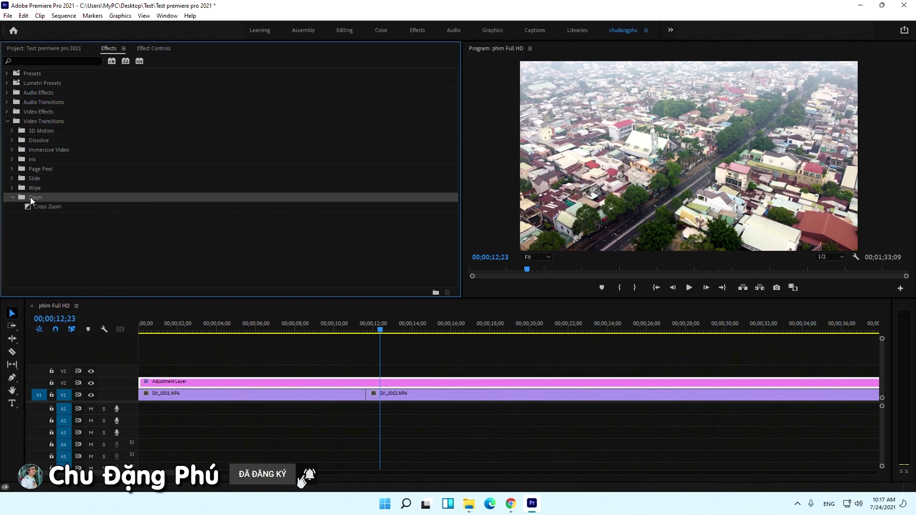
pyautogui.click(29, 207)
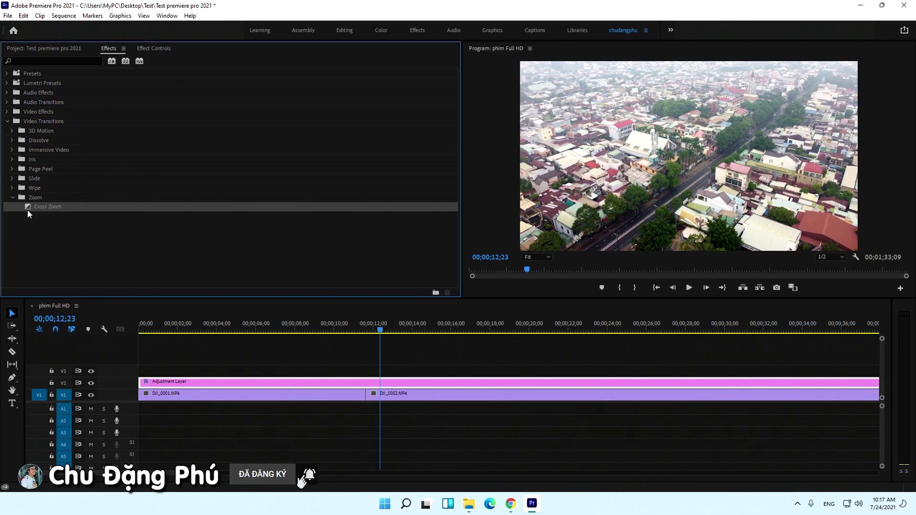
pyautogui.moveTo(209, 286); pyautogui.dragTo(366, 403)
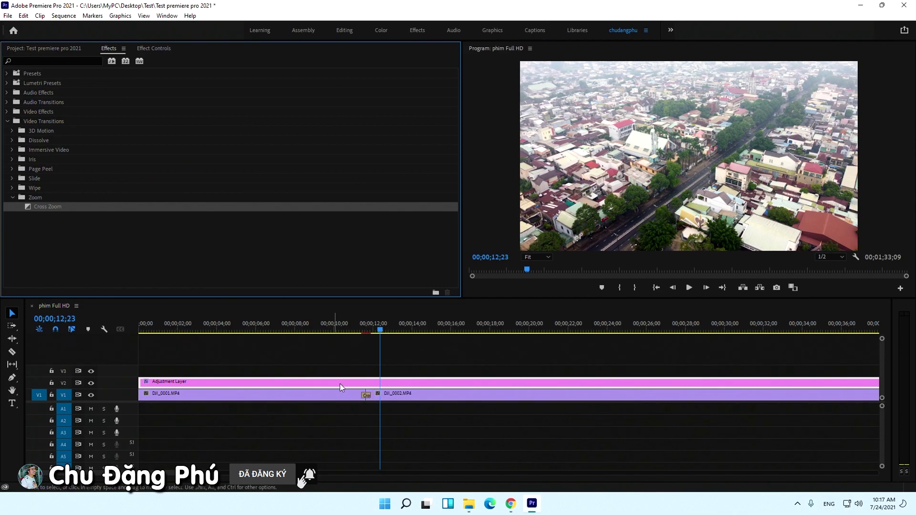
pyautogui.click(354, 332)
pyautogui.press('space')
pyautogui.press('space')
pyautogui.click(355, 329)
pyautogui.press('space')
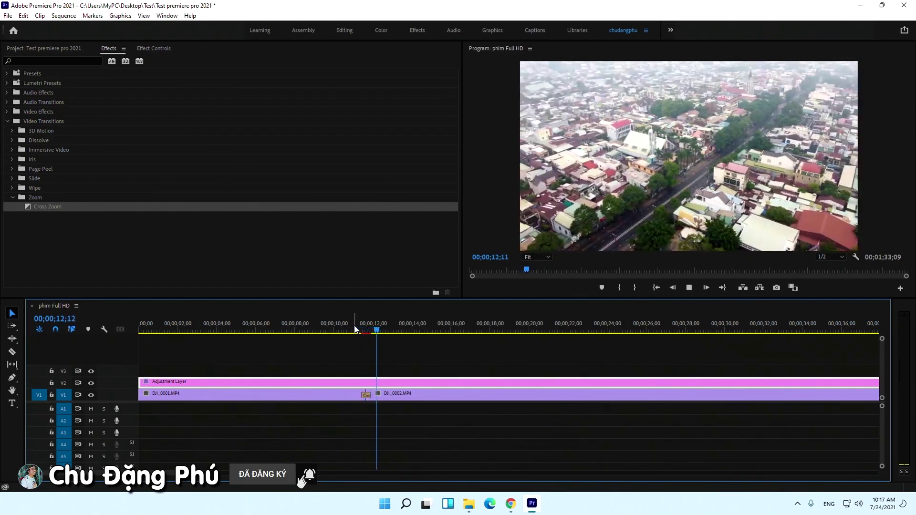
pyautogui.click(366, 395)
pyautogui.press('Delete')
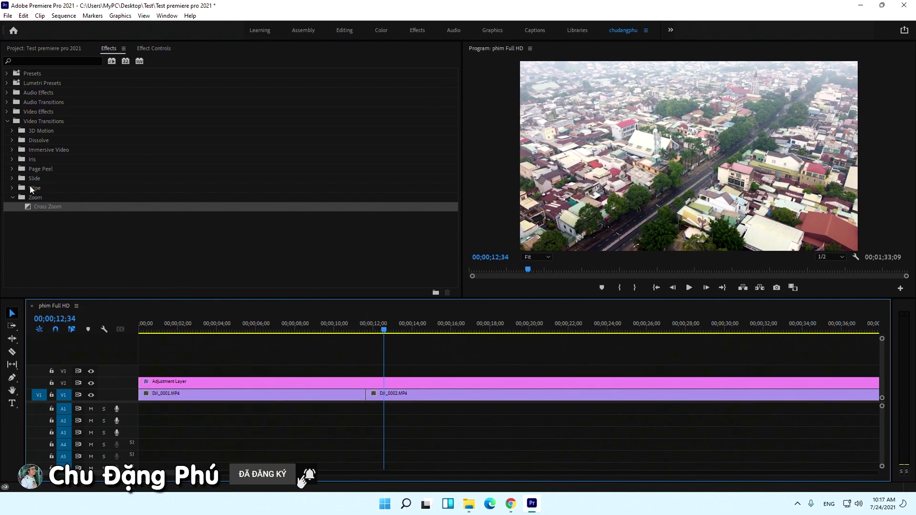
# Step: Try a Band Slide transition on the same cut, preview it, then undo it
pyautogui.doubleClick(35, 178)
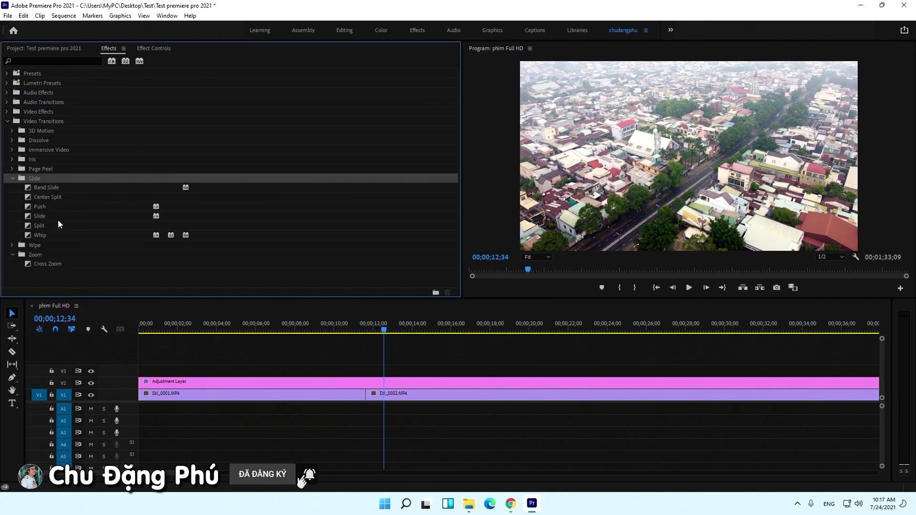
pyautogui.click(65, 188)
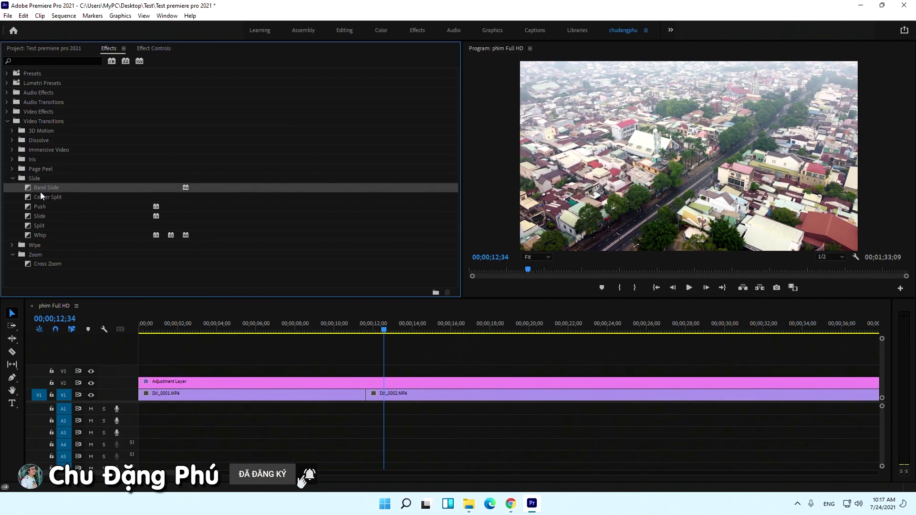
pyautogui.moveTo(29, 191); pyautogui.dragTo(366, 395)
pyautogui.click(359, 326)
pyautogui.press('space')
pyautogui.press('space')
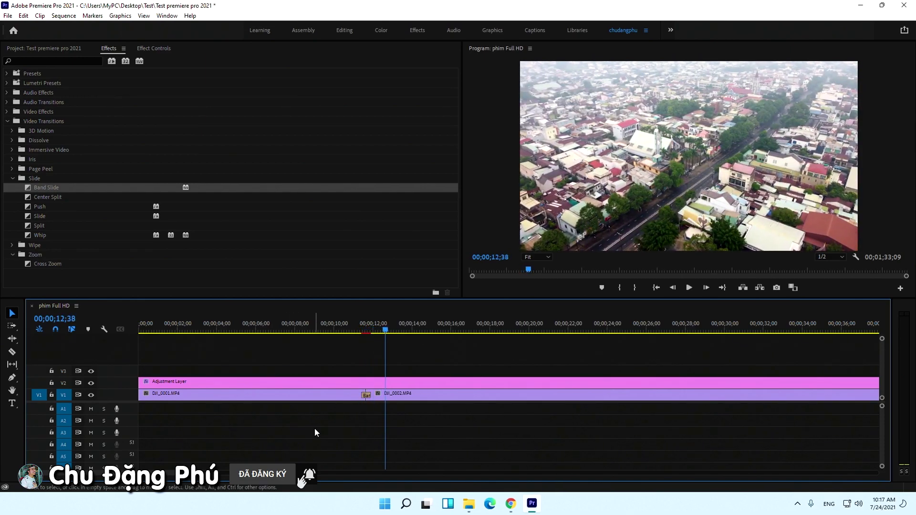
pyautogui.hotkey('ctrl', 'z')
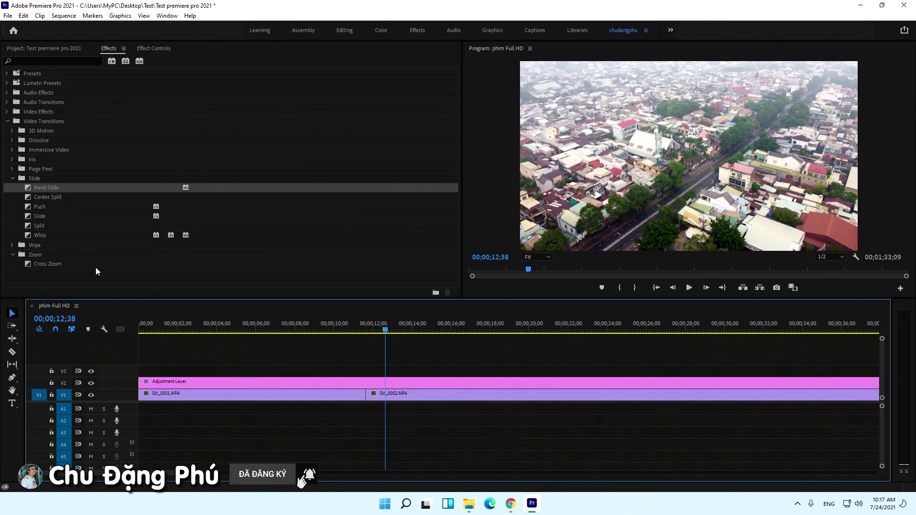
# Step: Place the Split transition on the DJI_0001/DJI_0002 cut and preview it
pyautogui.click(41, 227)
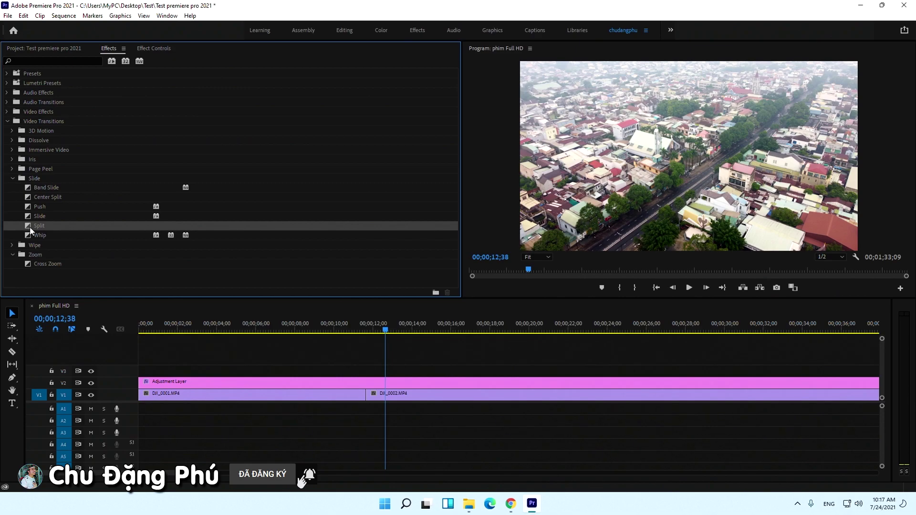
pyautogui.moveTo(30, 228); pyautogui.dragTo(367, 396)
pyautogui.click(354, 325)
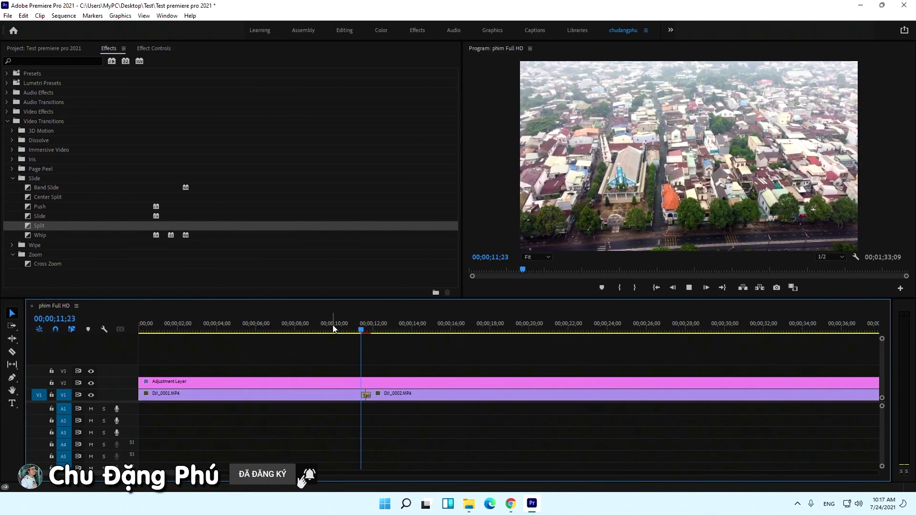
pyautogui.press('space')
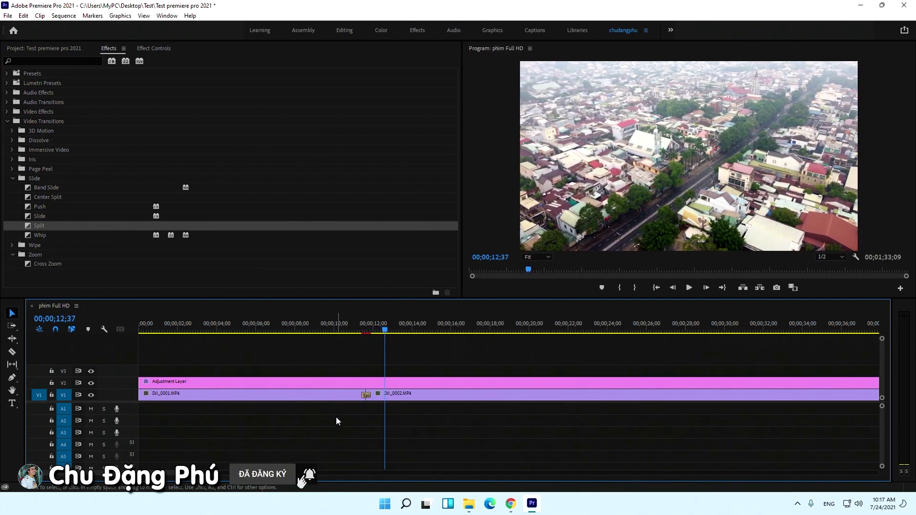
pyautogui.press('\\')
pyautogui.press('-')
pyautogui.press('-')
pyautogui.press('-')
pyautogui.press('-')
pyautogui.click(45, 210)
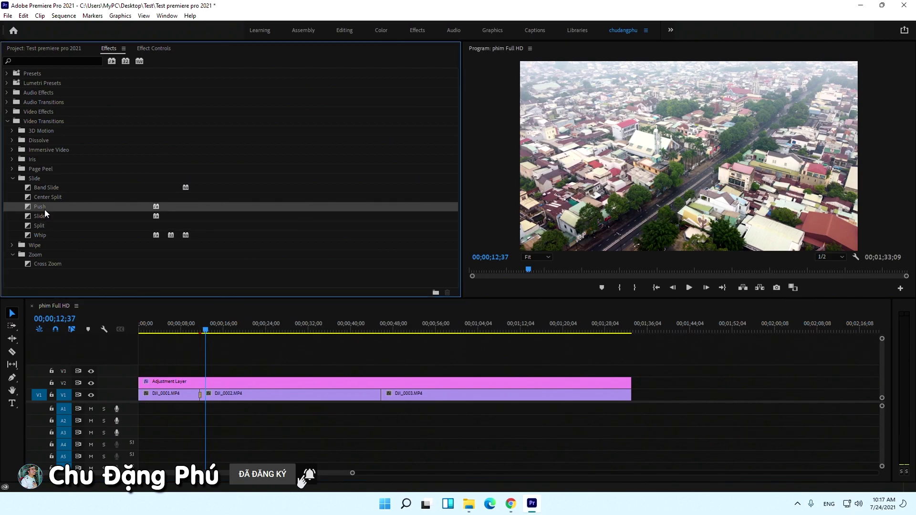
# Step: Place the Whip transition on the DJI_0002/DJI_0003 cut and play it several times
pyautogui.click(39, 238)
pyautogui.moveTo(30, 236); pyautogui.dragTo(381, 400)
pyautogui.click(377, 330)
pyautogui.press('space')
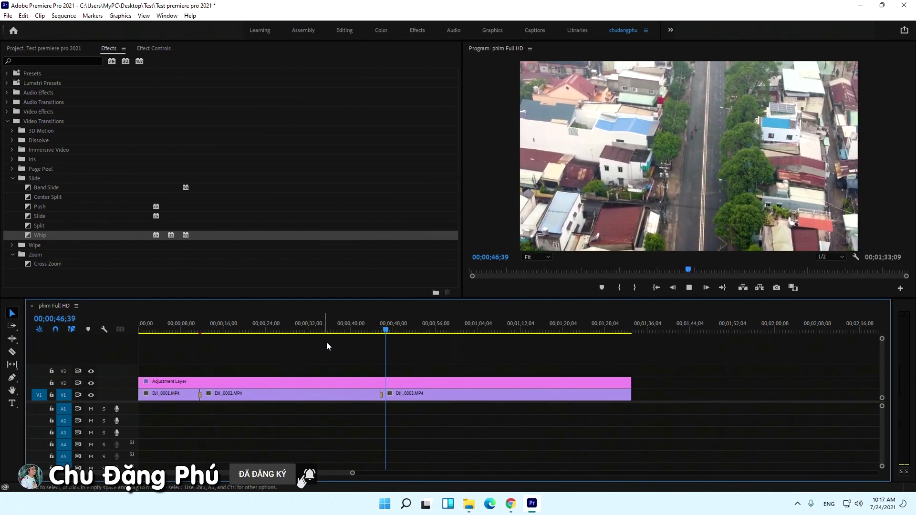
pyautogui.click(381, 329)
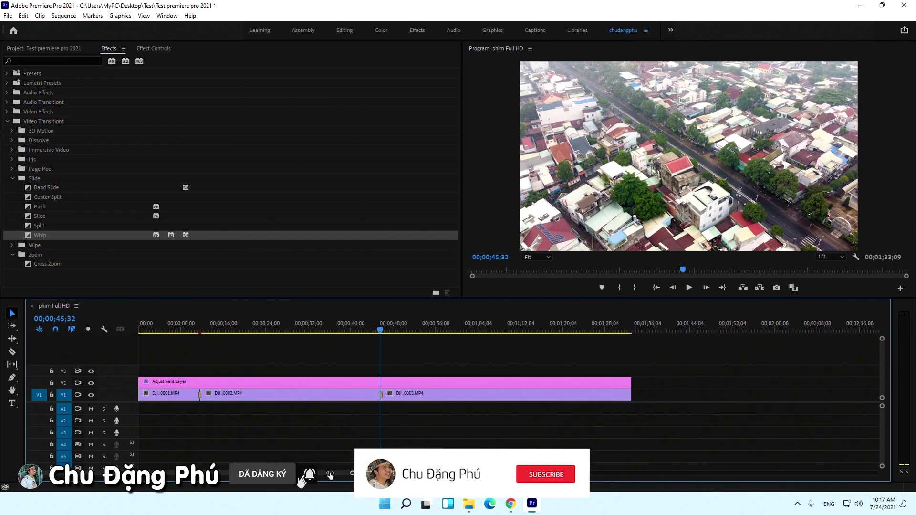
pyautogui.press('=')
pyautogui.press('space')
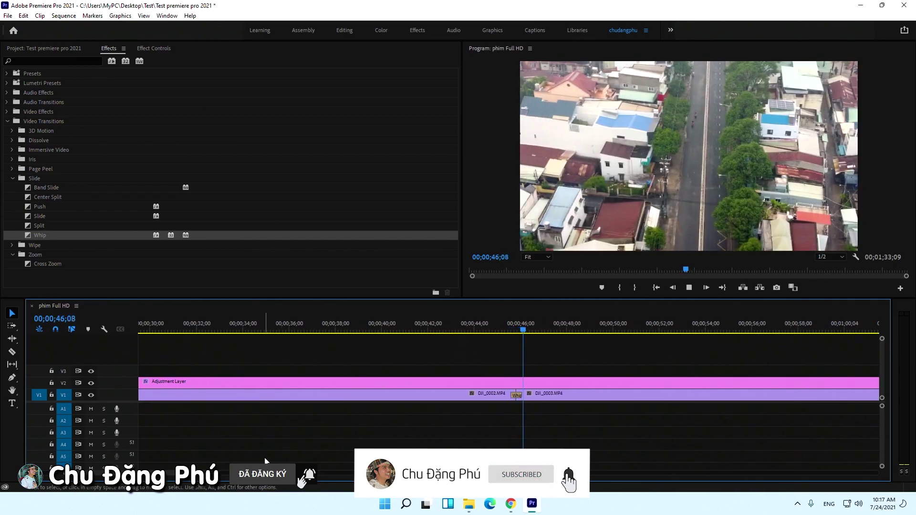
pyautogui.click(507, 323)
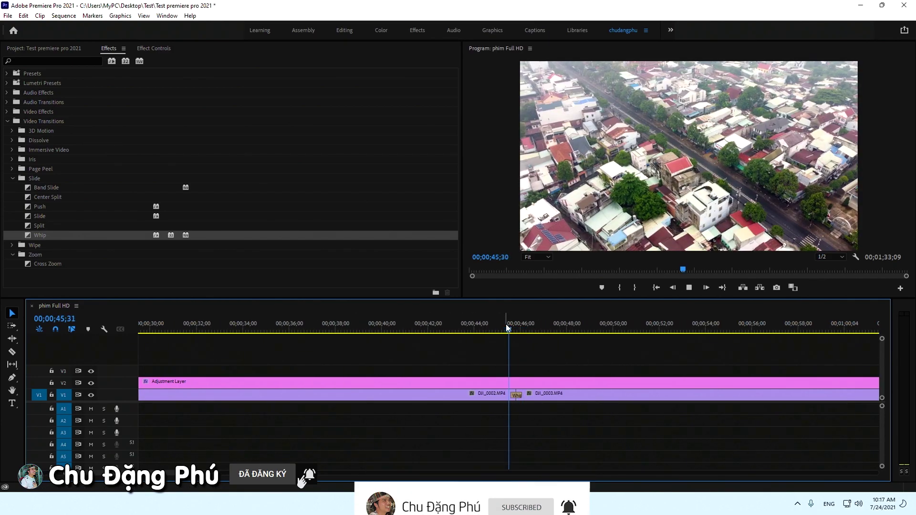
pyautogui.click(512, 330)
pyautogui.press('space')
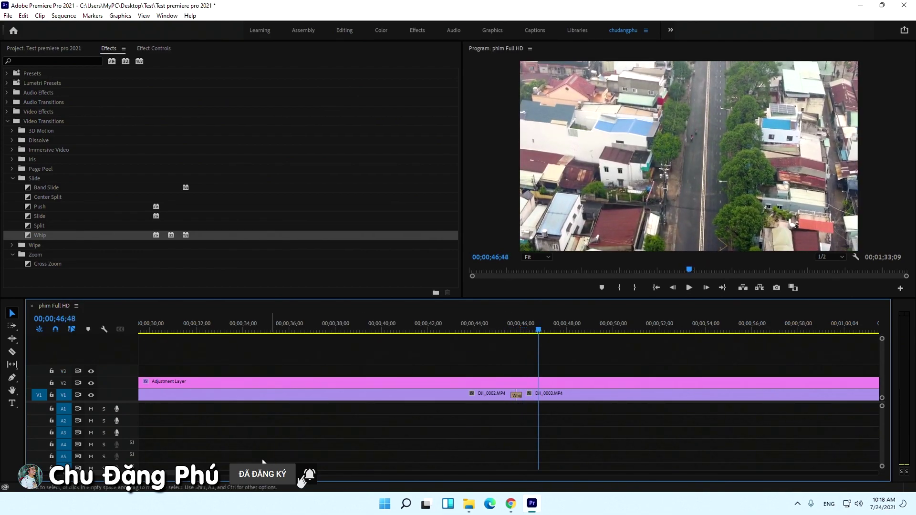
# Step: Zoom the timeline out to fit the sequence and scrub back toward the start
pyautogui.press('-')
pyautogui.press('-')
pyautogui.press('-')
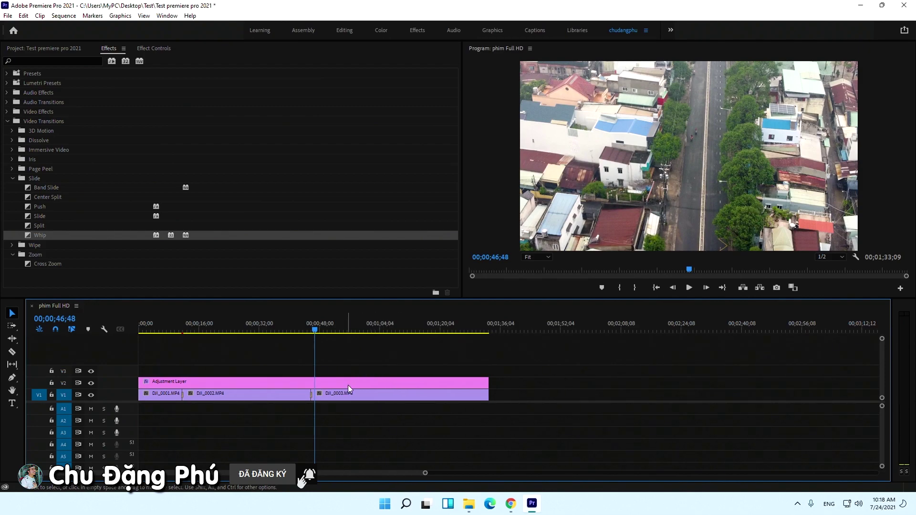
pyautogui.click(308, 333)
pyautogui.moveTo(309, 336); pyautogui.dragTo(225, 336)
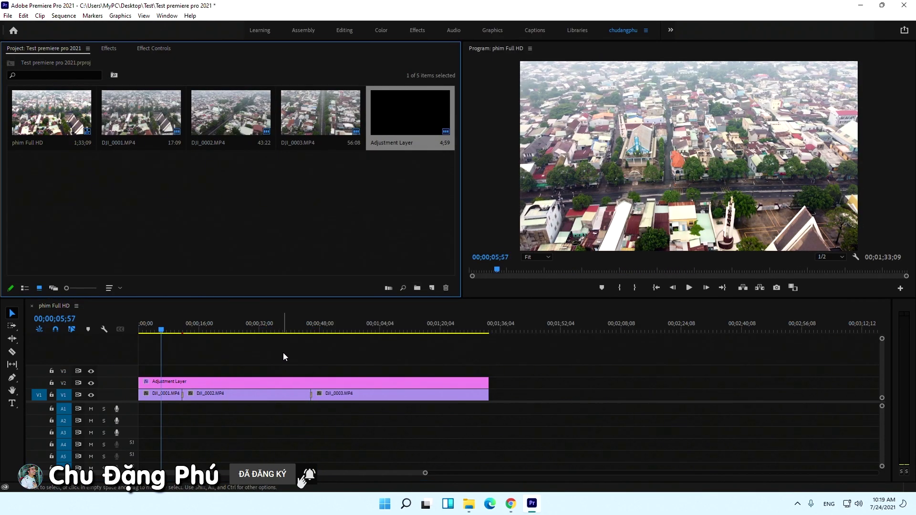
# Step: Type the title 'Đường Phố' on the frame at about six seconds
pyautogui.click(162, 332)
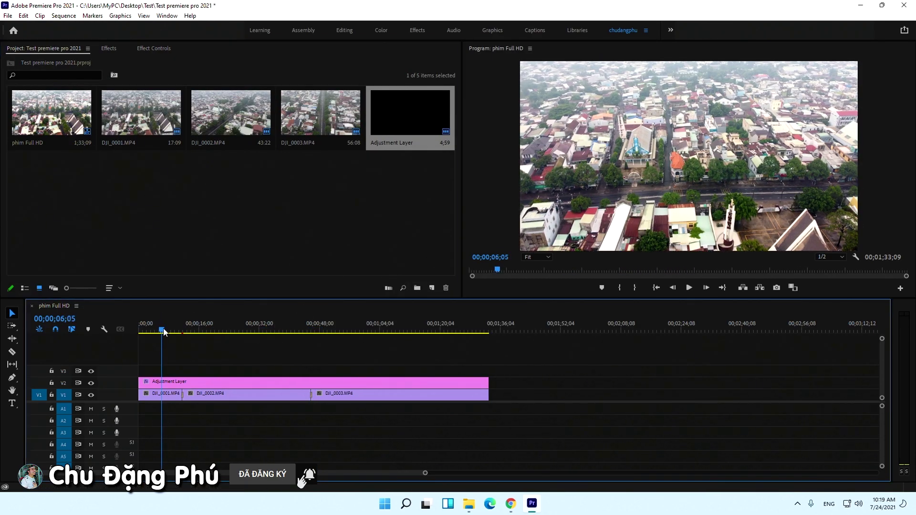
pyautogui.moveTo(163, 331); pyautogui.dragTo(162, 333)
pyautogui.click(12, 404)
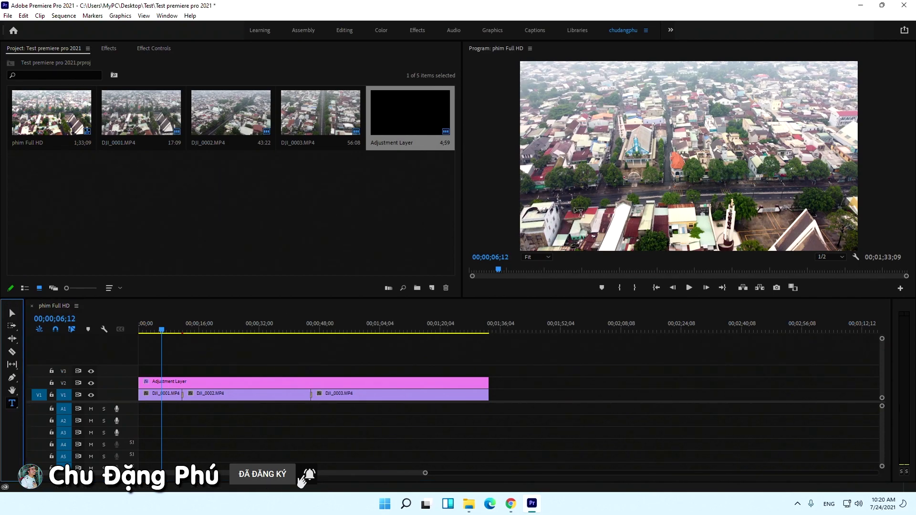
pyautogui.click(575, 191)
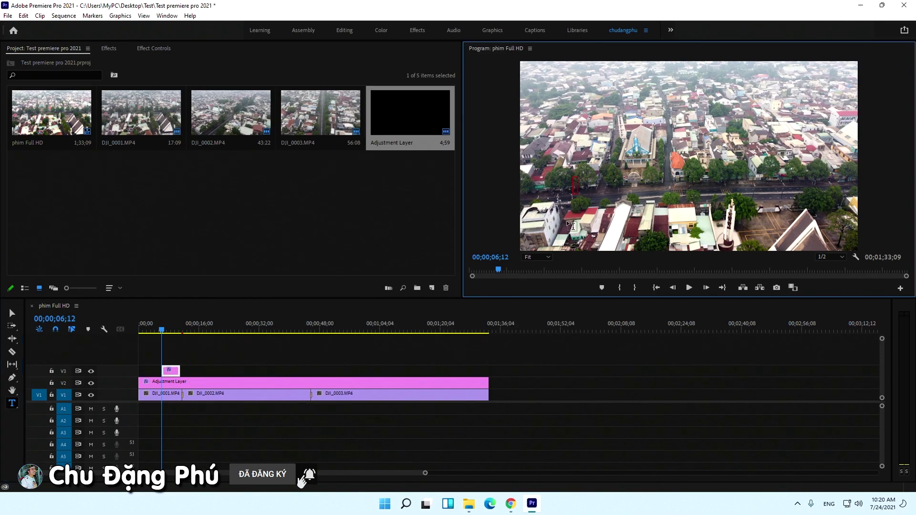
pyautogui.write('Đuong')
pyautogui.write(' Phố')
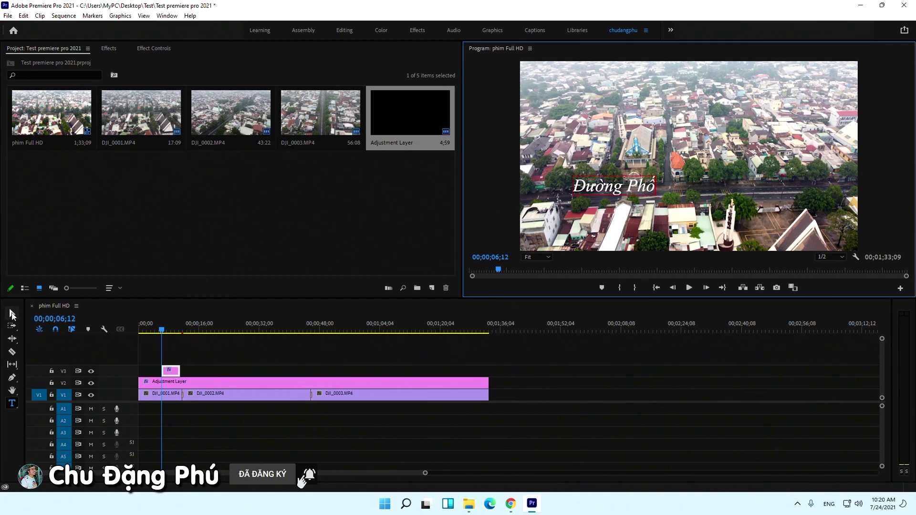
# Step: Return to the Selection tool and expand the title's text settings in Effect Controls
pyautogui.click(12, 313)
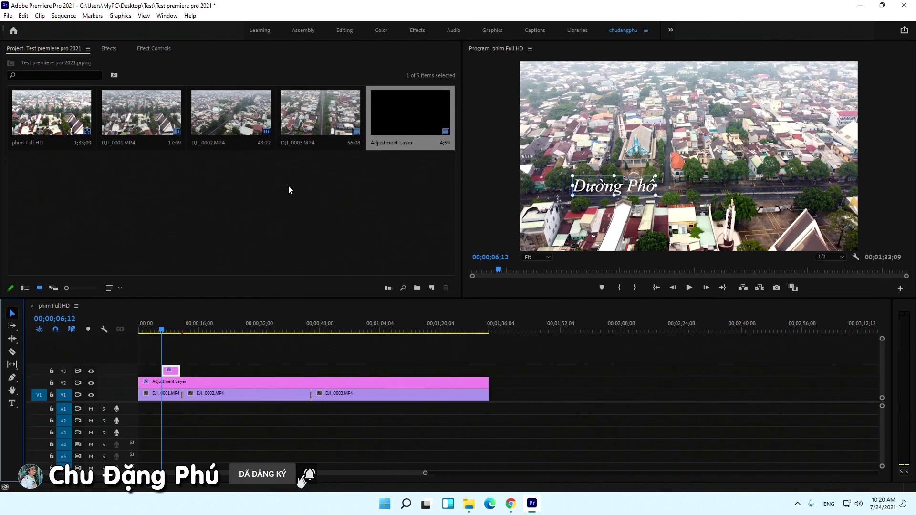
pyautogui.click(154, 49)
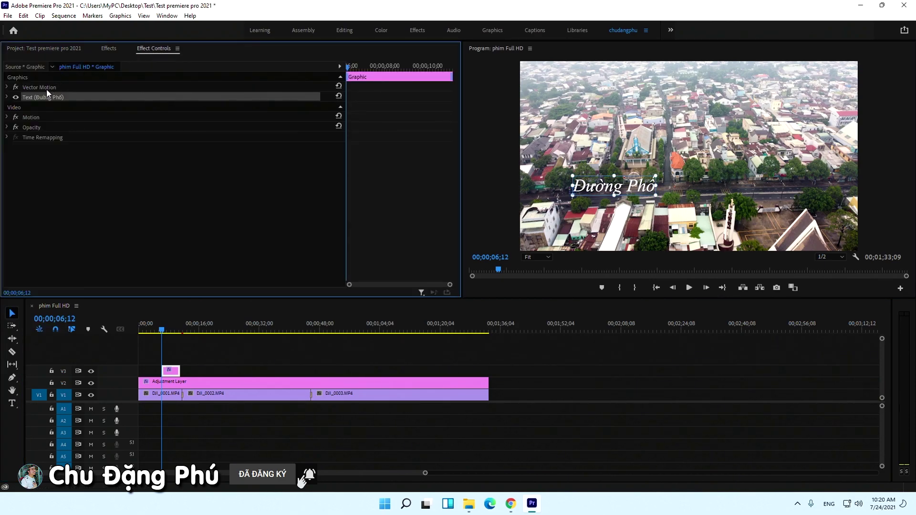
pyautogui.click(7, 98)
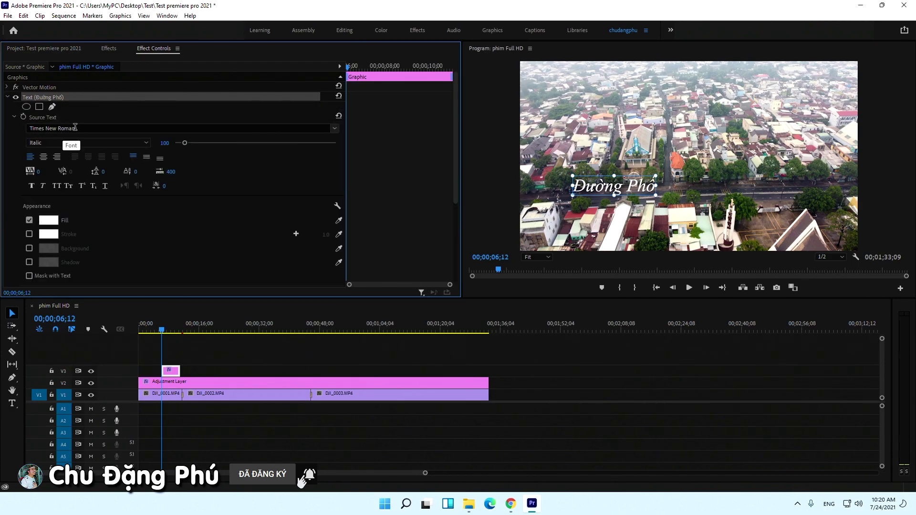
# Step: Make the title Bold at size 166 with a pure red fill
pyautogui.click(136, 142)
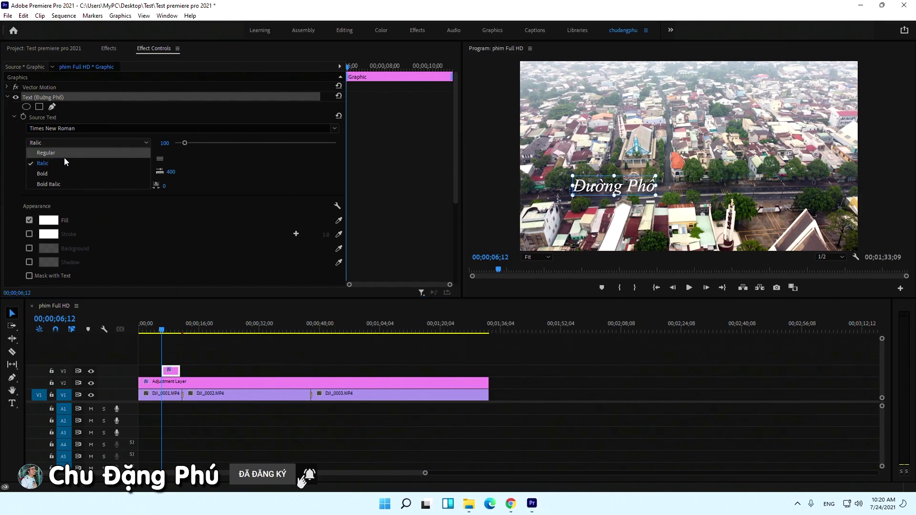
pyautogui.click(45, 173)
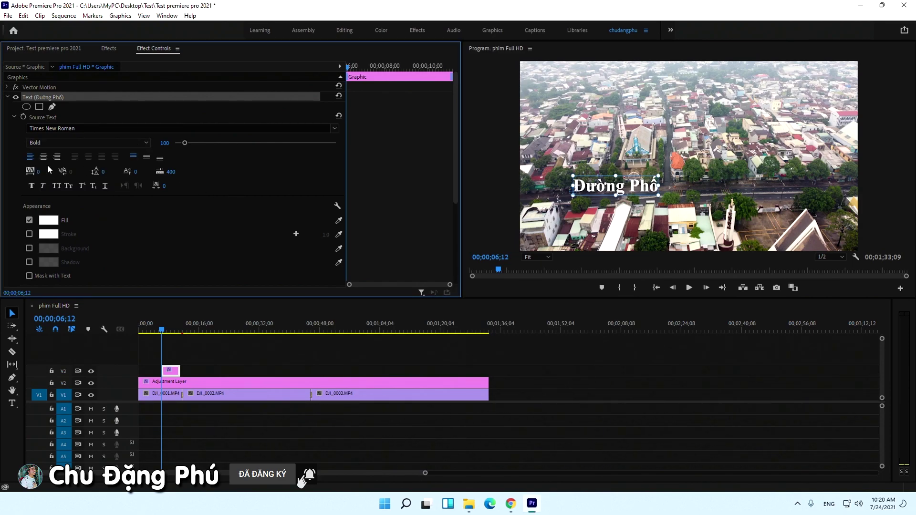
pyautogui.moveTo(185, 143); pyautogui.dragTo(192, 144)
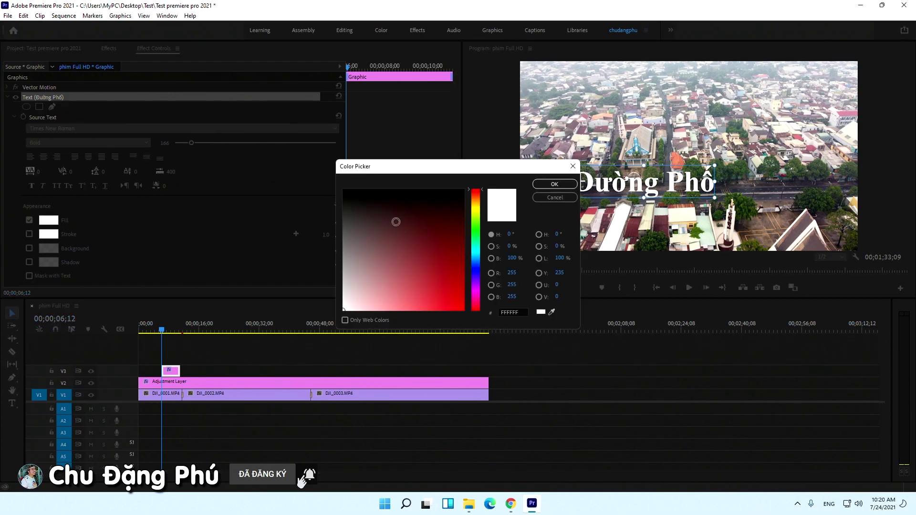
pyautogui.moveTo(446, 311); pyautogui.dragTo(464, 334)
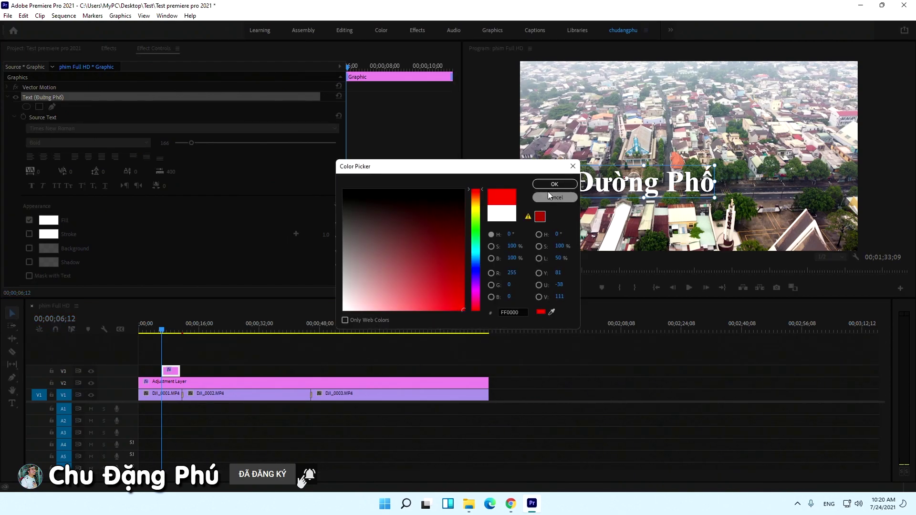
pyautogui.click(549, 184)
# Step: Add a white stroke of 10 and a drop shadow, and move the title lower-left
pyautogui.click(30, 234)
pyautogui.click(325, 234)
pyautogui.write('10')
pyautogui.press('Return')
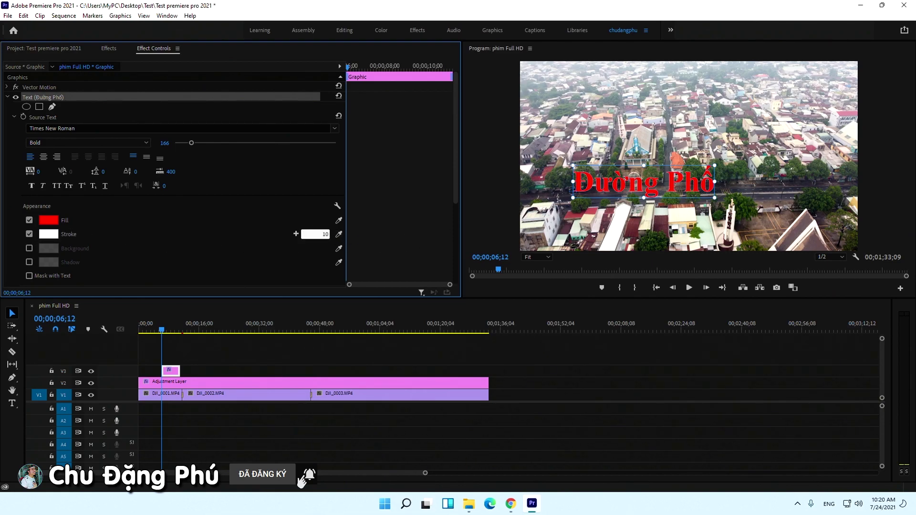
pyautogui.click(445, 237)
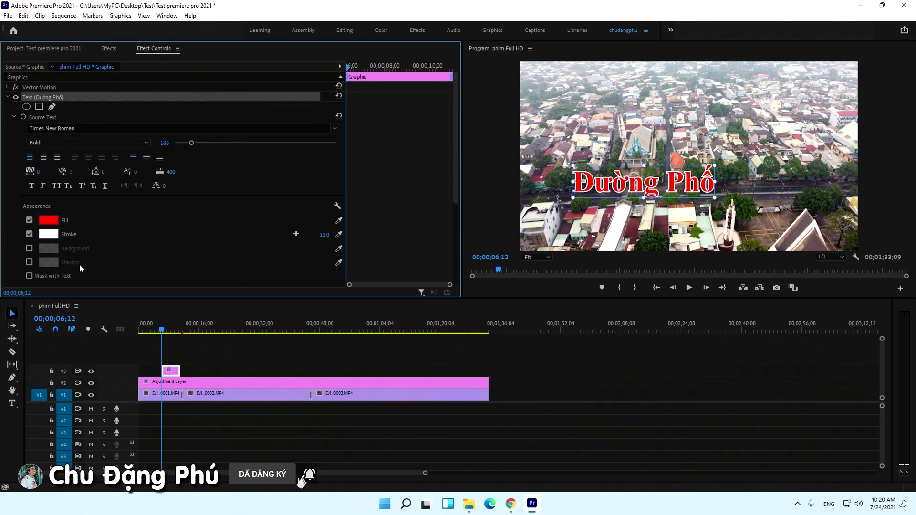
pyautogui.click(29, 263)
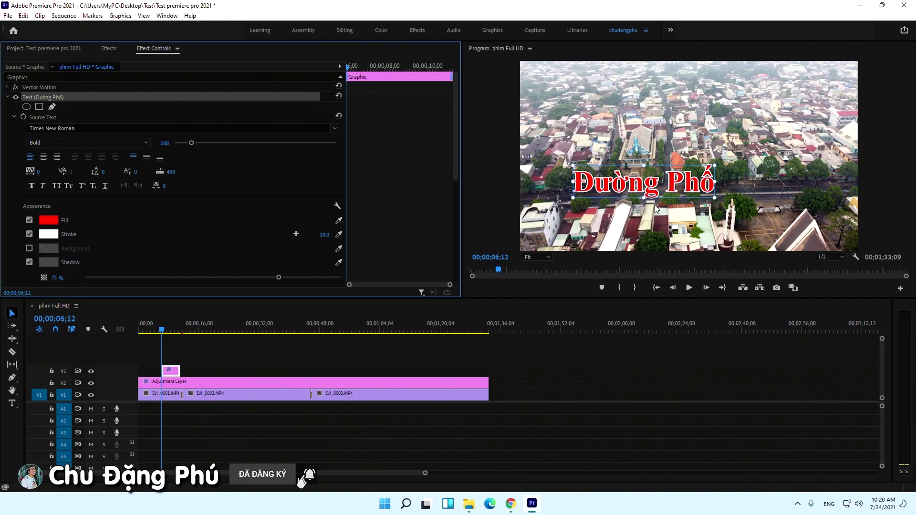
pyautogui.moveTo(684, 190)
pyautogui.mouseDown()
pyautogui.moveTo(650, 239)
pyautogui.moveTo(652, 216)
pyautogui.moveTo(642, 240)
pyautogui.mouseUp()
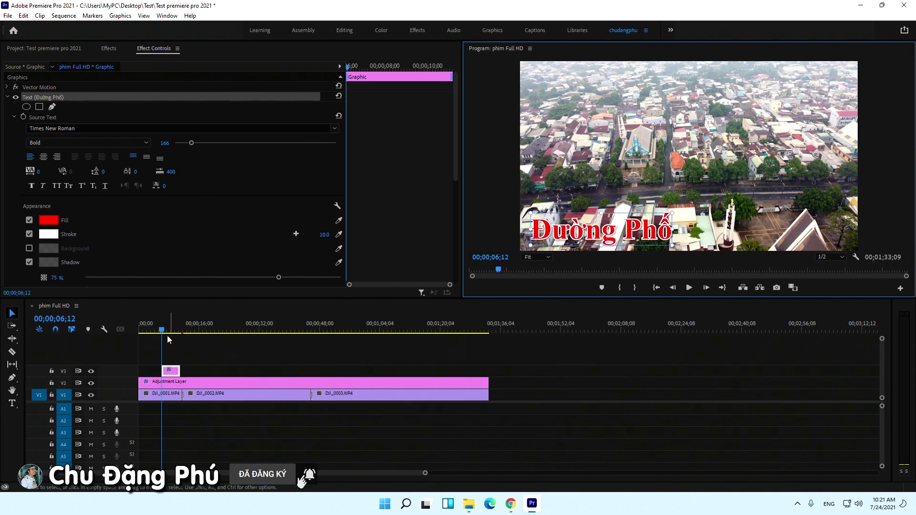
pyautogui.click(152, 331)
# Step: Play the sequence from just before the title to preview it
pyautogui.moveTo(151, 332); pyautogui.dragTo(157, 331)
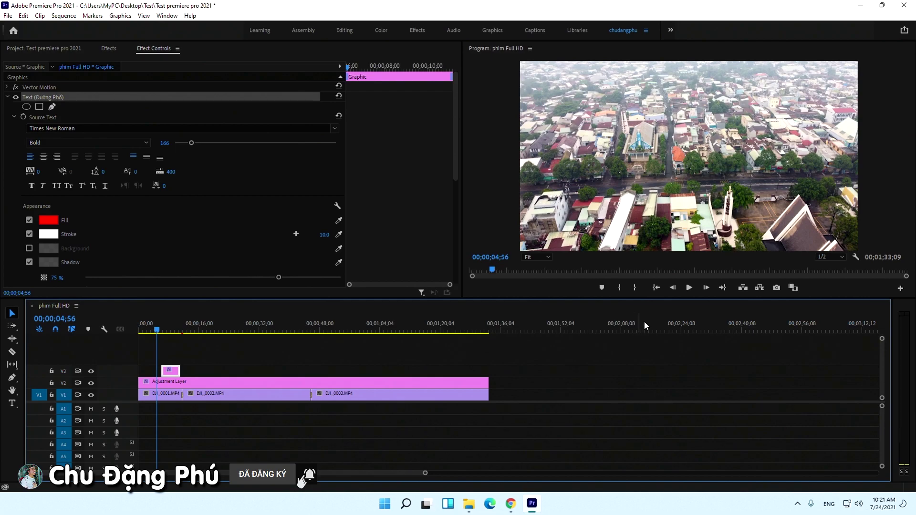
pyautogui.click(695, 292)
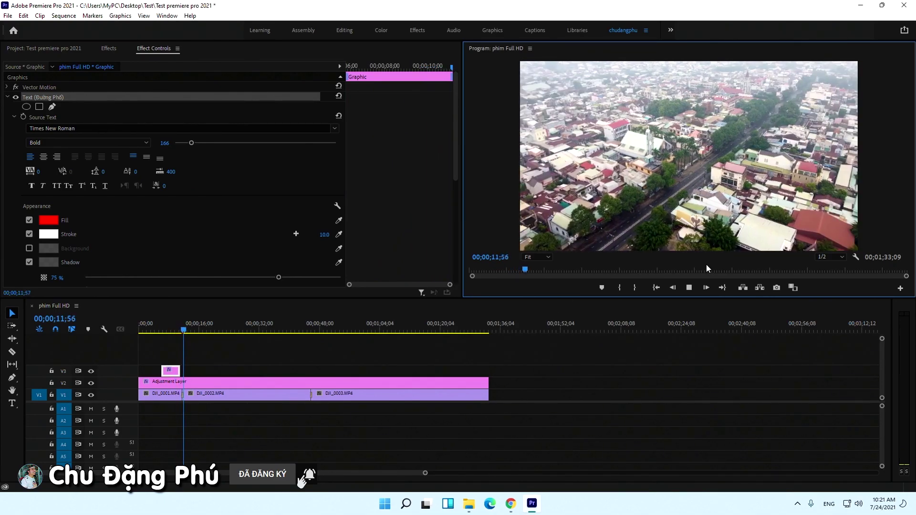
pyautogui.click(690, 287)
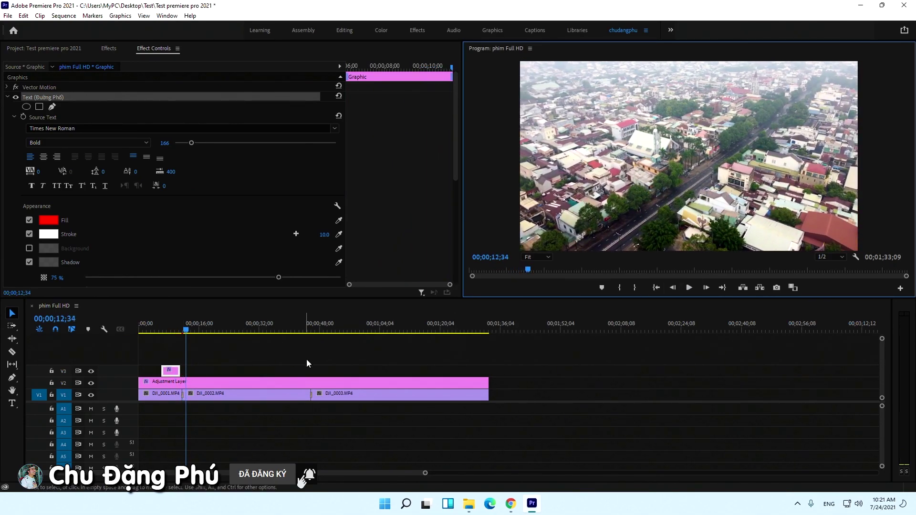
# Step: Adjust the title clip's length to a few seconds and play it back
pyautogui.moveTo(177, 370); pyautogui.dragTo(489, 381)
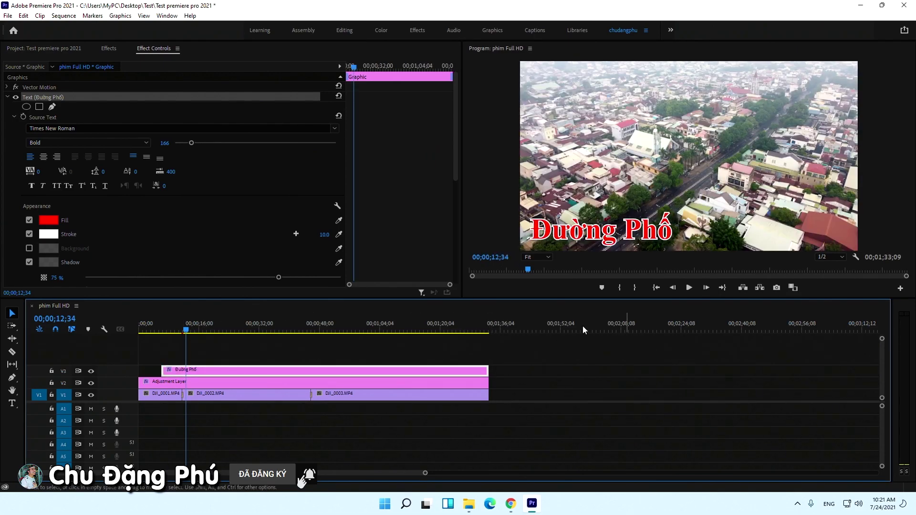
pyautogui.moveTo(187, 335)
pyautogui.mouseDown()
pyautogui.moveTo(325, 345)
pyautogui.moveTo(297, 342)
pyautogui.mouseUp()
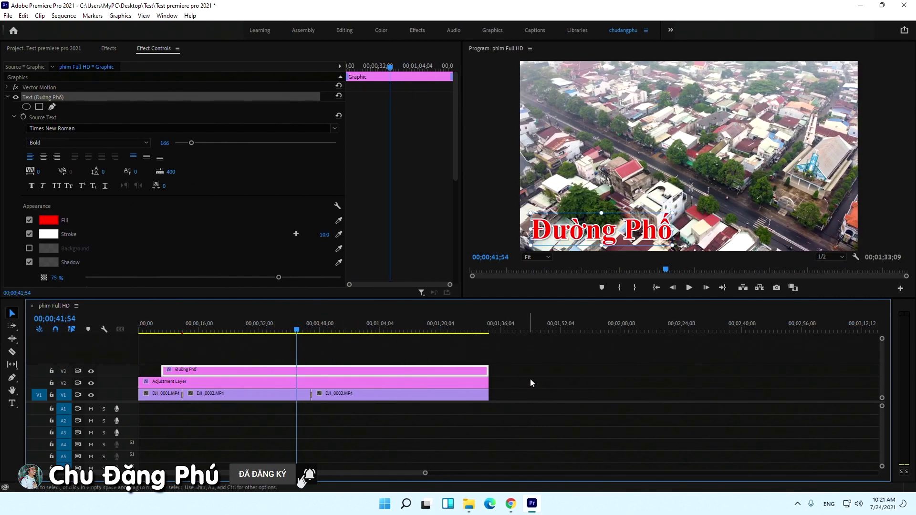
pyautogui.moveTo(482, 371); pyautogui.dragTo(175, 371)
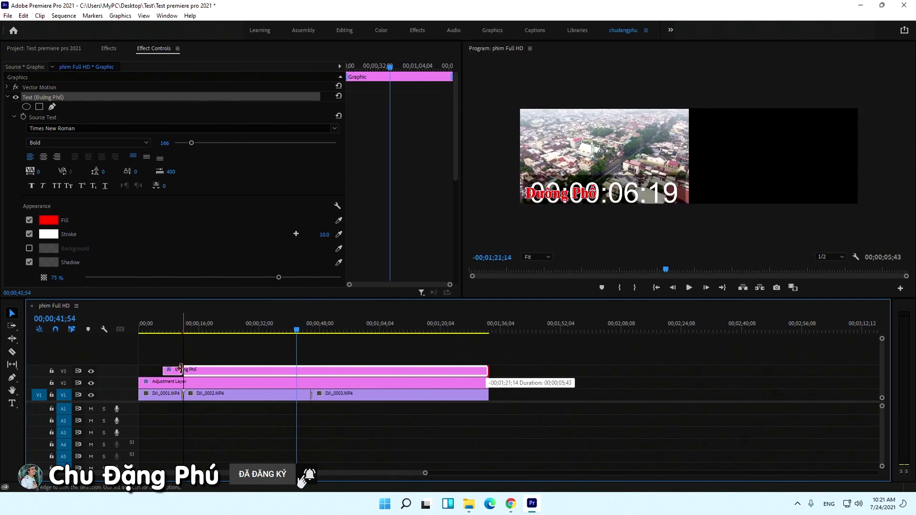
pyautogui.moveTo(176, 370); pyautogui.dragTo(175, 371)
pyautogui.click(161, 328)
pyautogui.click(211, 349)
pyautogui.press('space')
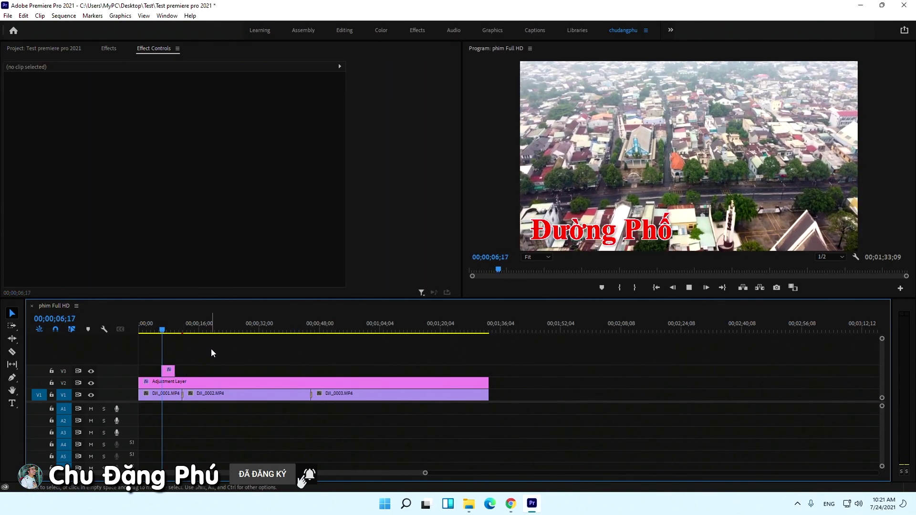
pyautogui.press('space')
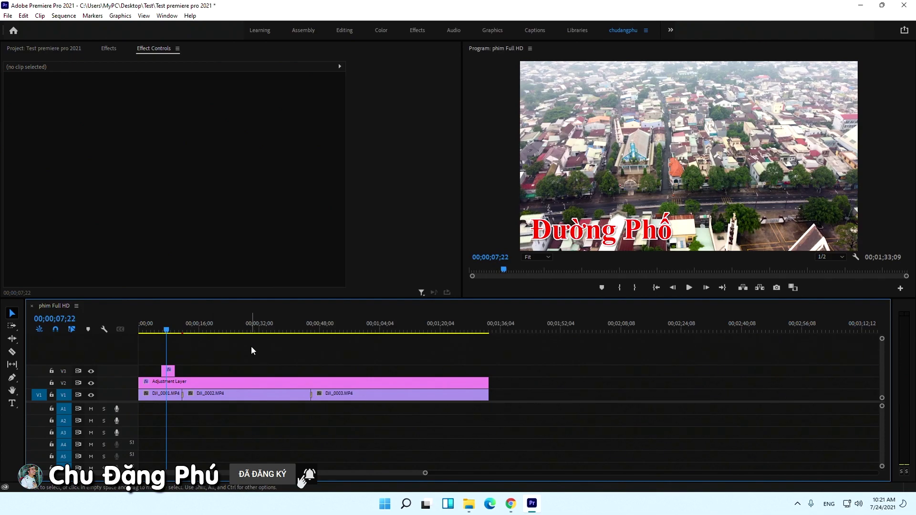
# Step: Scrub through the footage and bring the Project clip bin back into view
pyautogui.moveTo(156, 337); pyautogui.dragTo(197, 342)
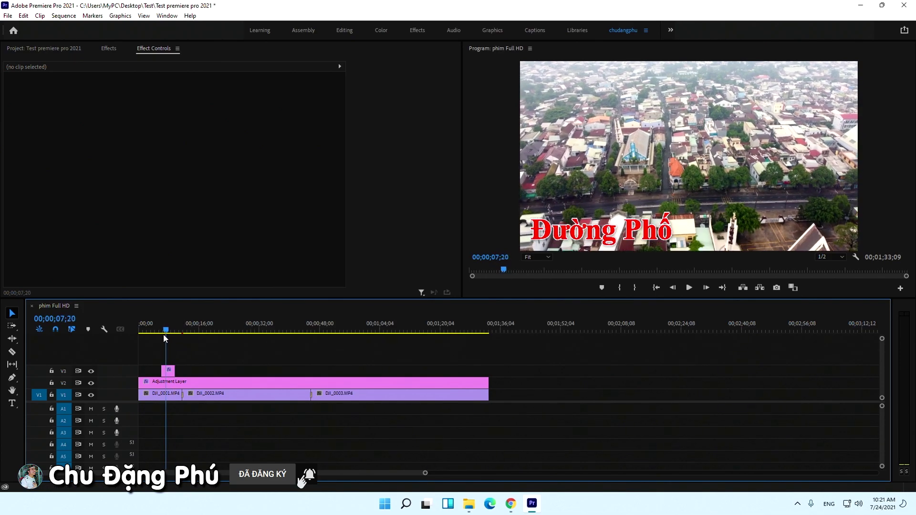
pyautogui.moveTo(198, 342); pyautogui.dragTo(250, 343)
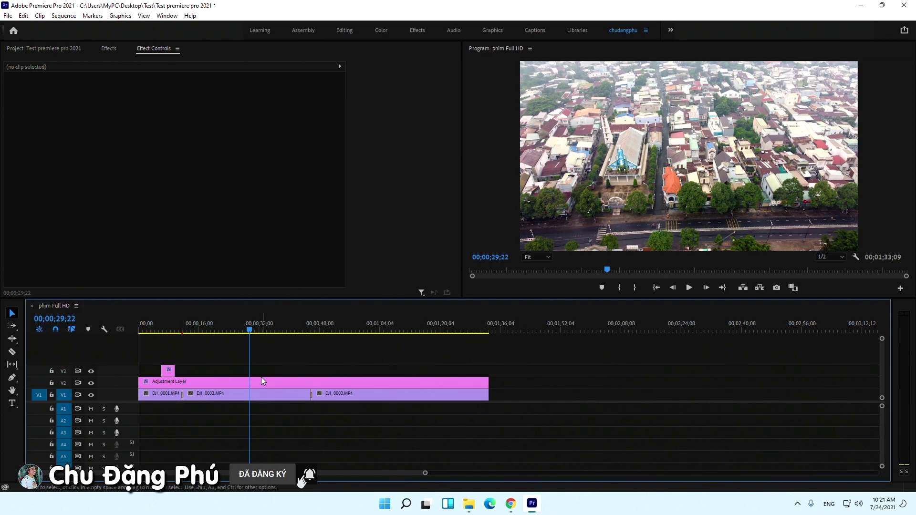
pyautogui.moveTo(249, 334); pyautogui.dragTo(356, 337)
pyautogui.click(320, 347)
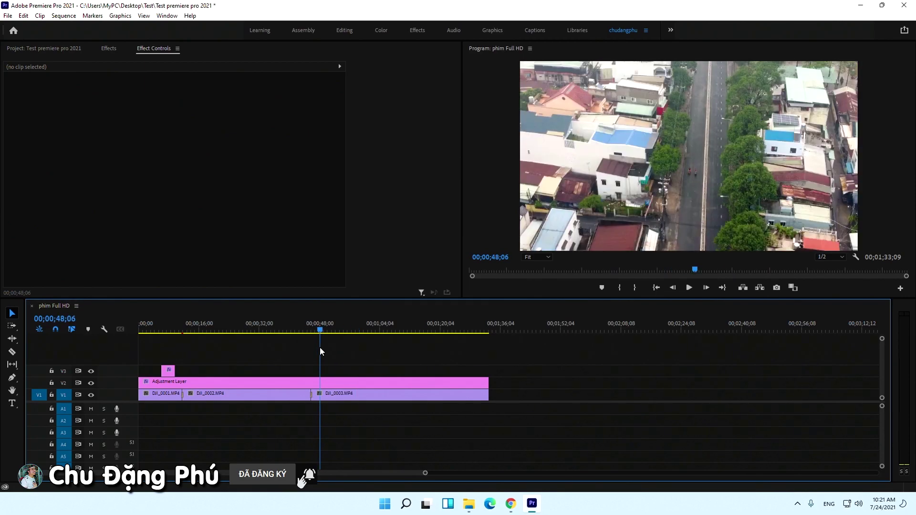
pyautogui.click(59, 49)
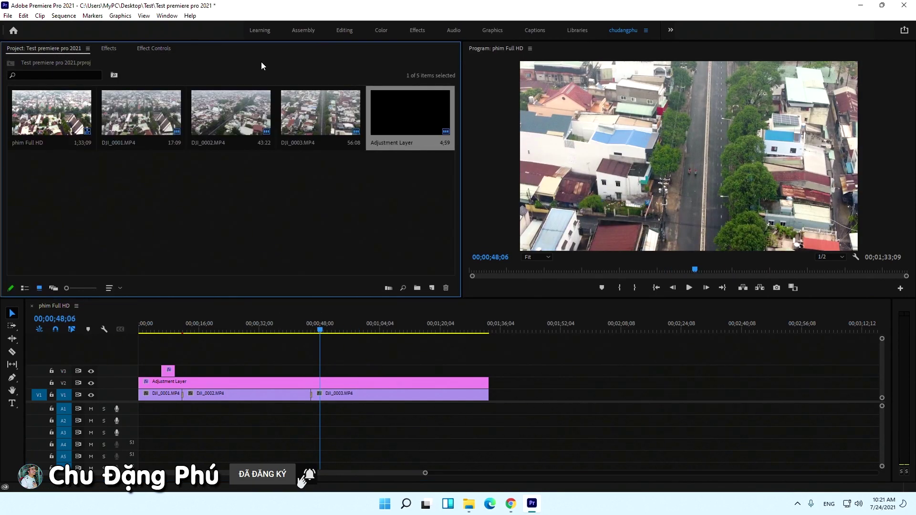
# Step: Save the project and return the playhead to the sequence start
pyautogui.click(8, 15)
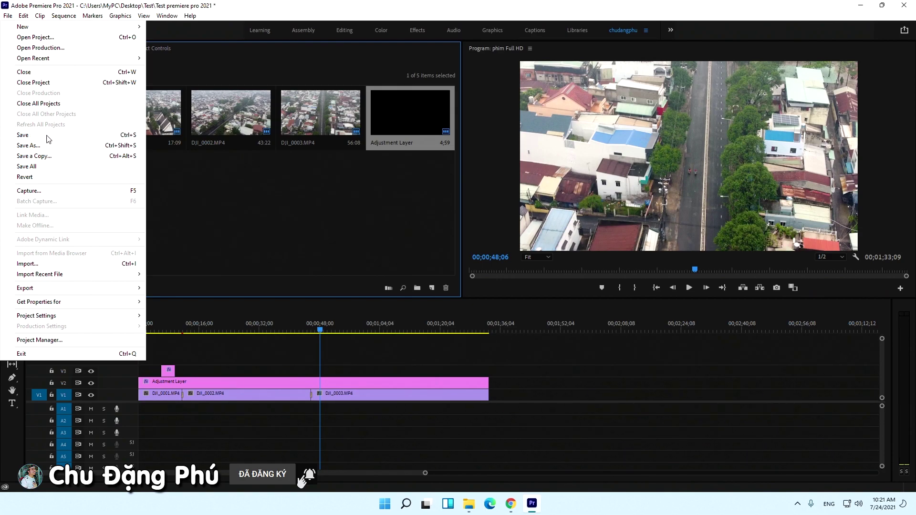
pyautogui.click(47, 136)
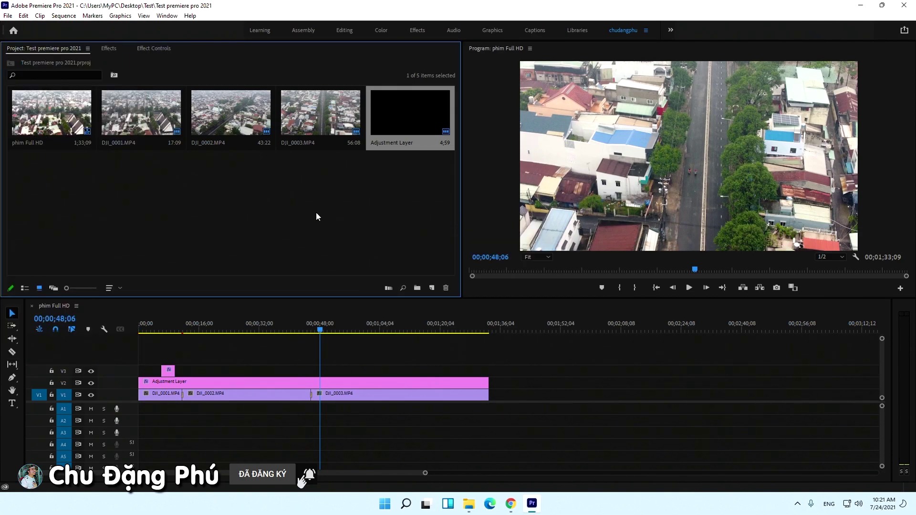
pyautogui.click(258, 301)
pyautogui.press('Home')
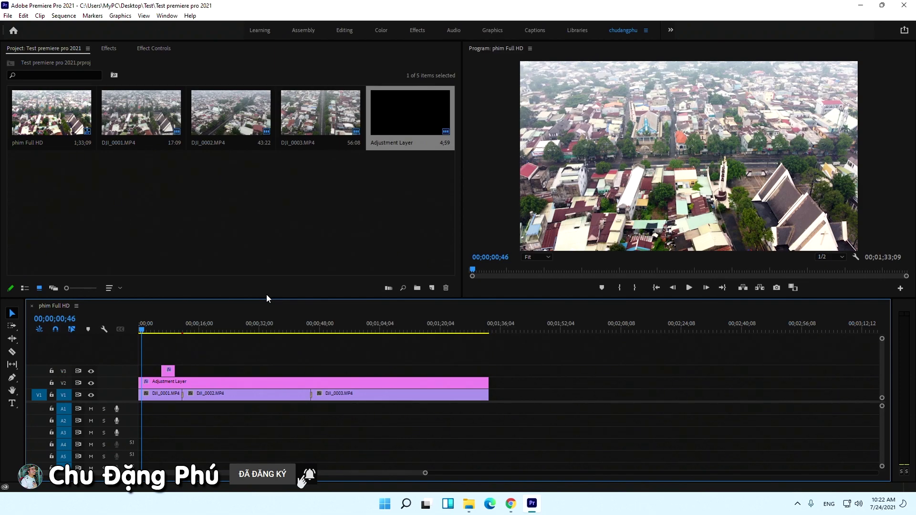
# Step: Jump between start and end to confirm the sequence ends at 00;01;33;09
pyautogui.press('Home')
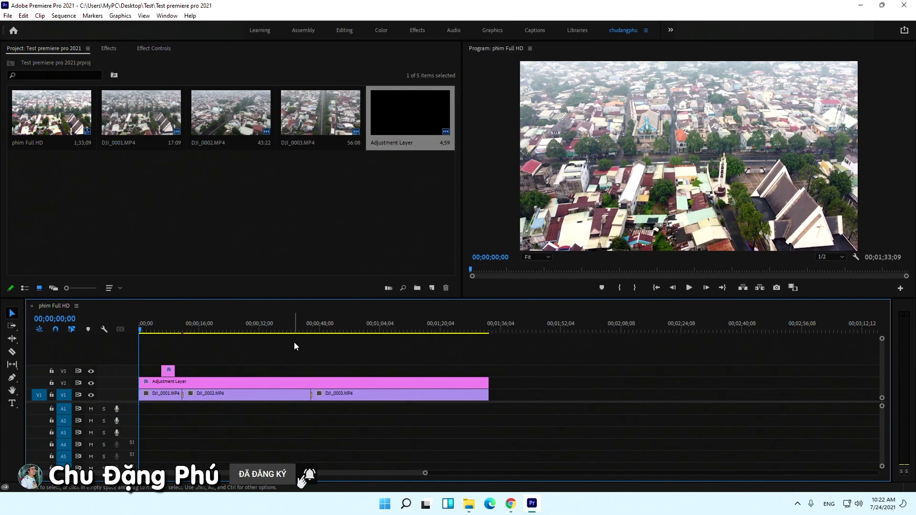
pyautogui.press('End')
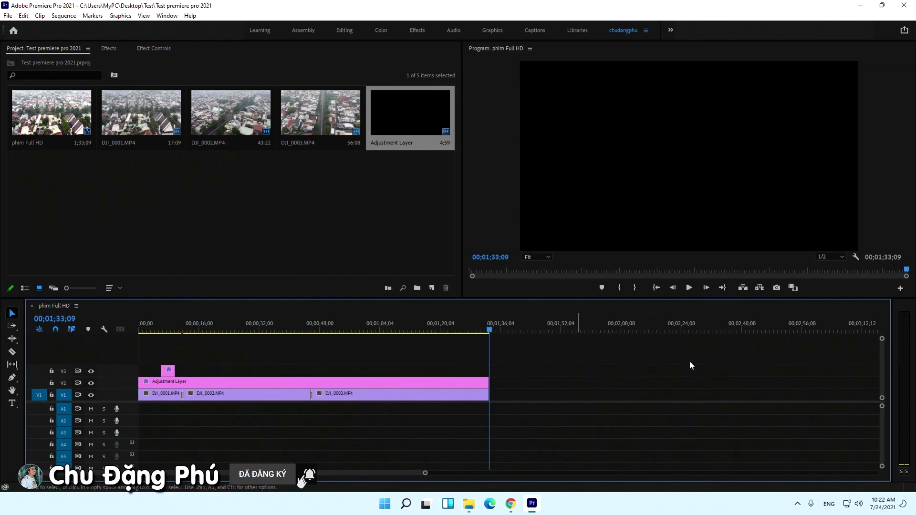
pyautogui.click(835, 329)
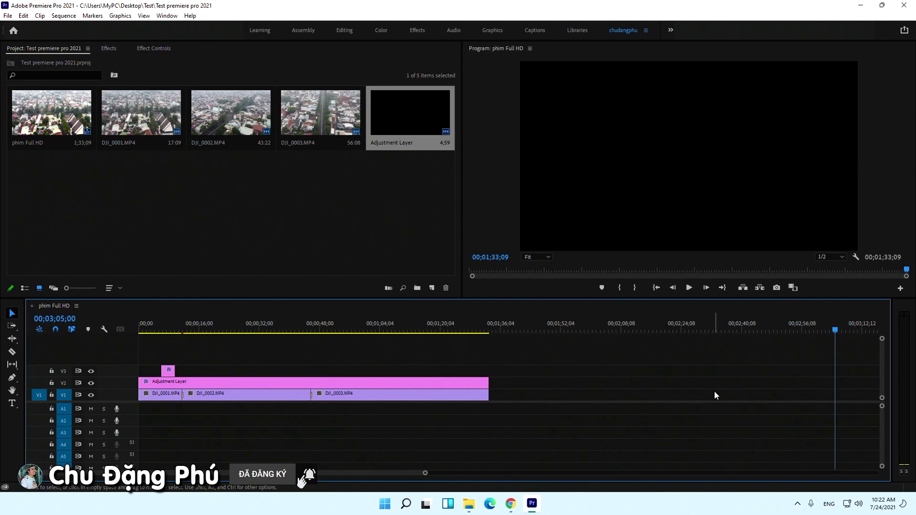
pyautogui.press('Up')
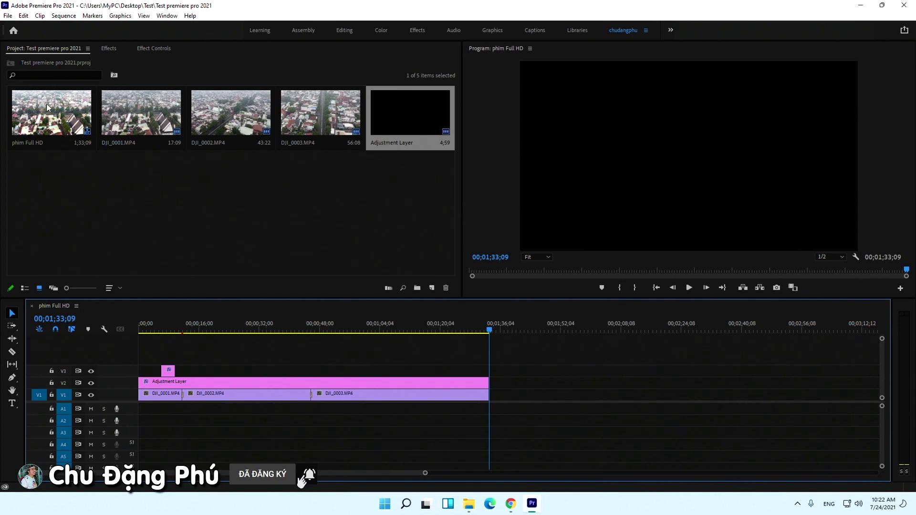
pyautogui.click(7, 16)
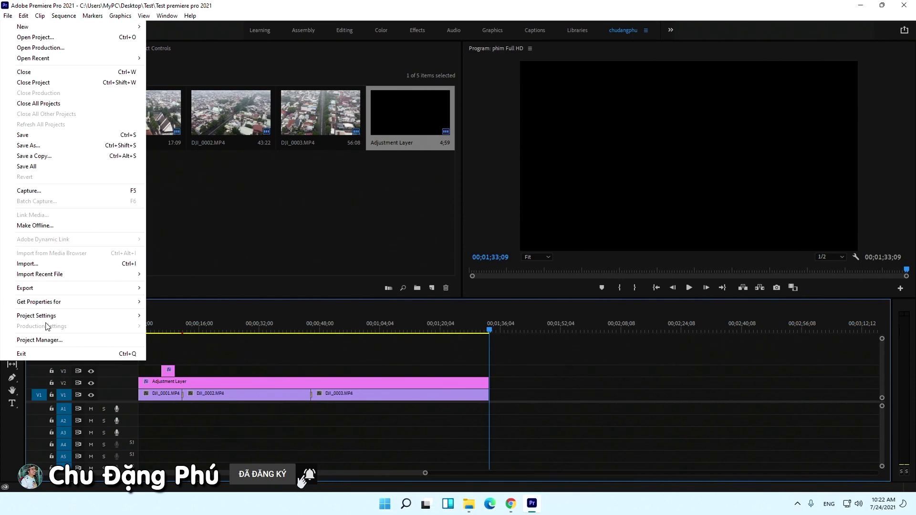
# Step: Export phim Full HD.mp4 as H.264 with the High Quality 1080p HD preset
pyautogui.moveTo(49, 290)
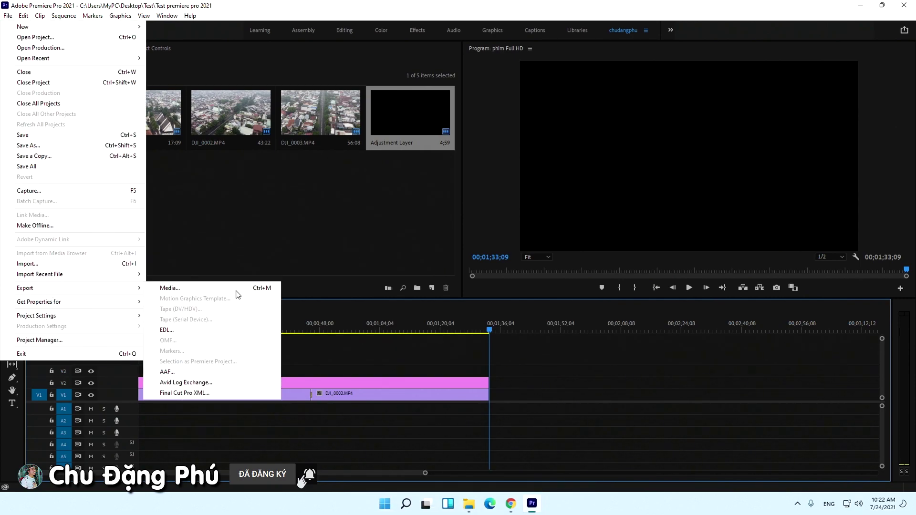
pyautogui.click(236, 289)
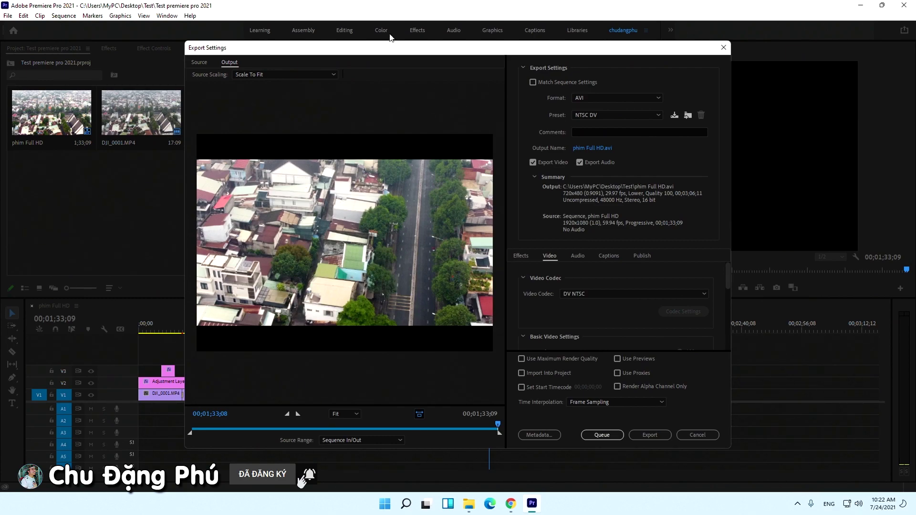
pyautogui.click(623, 98)
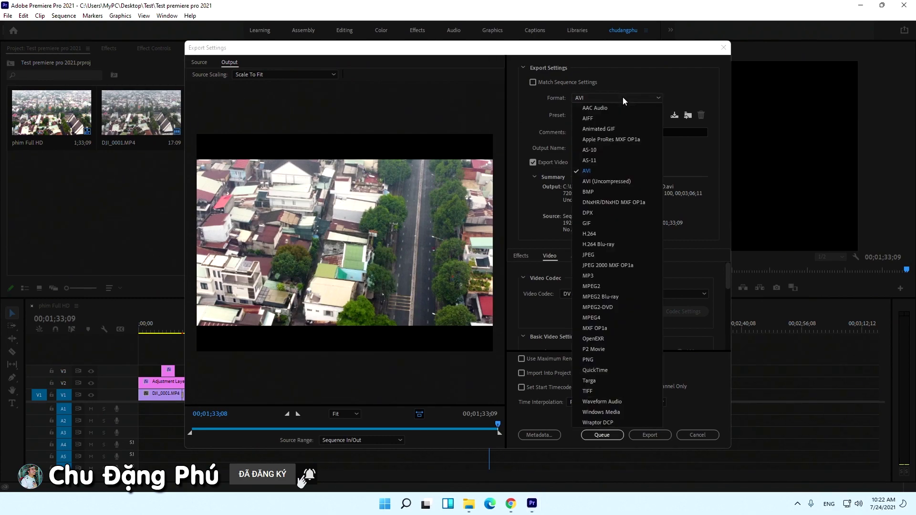
pyautogui.click(571, 234)
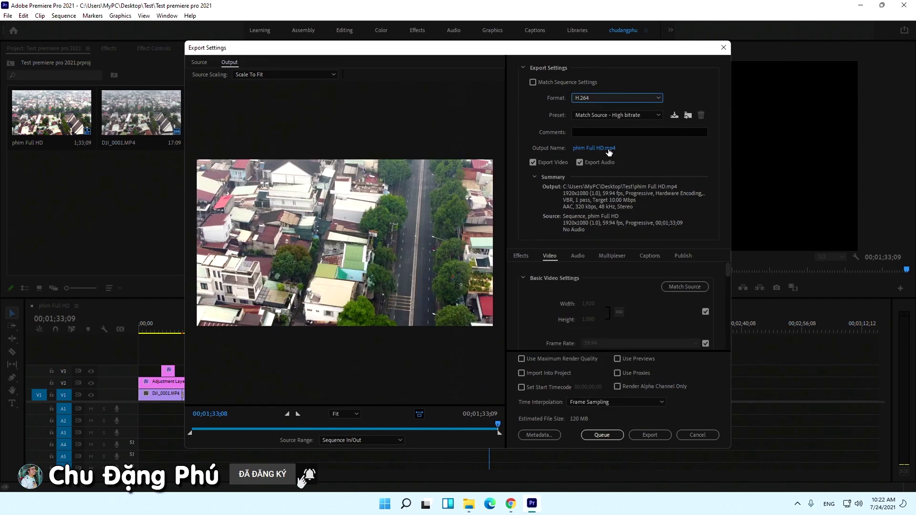
pyautogui.click(650, 117)
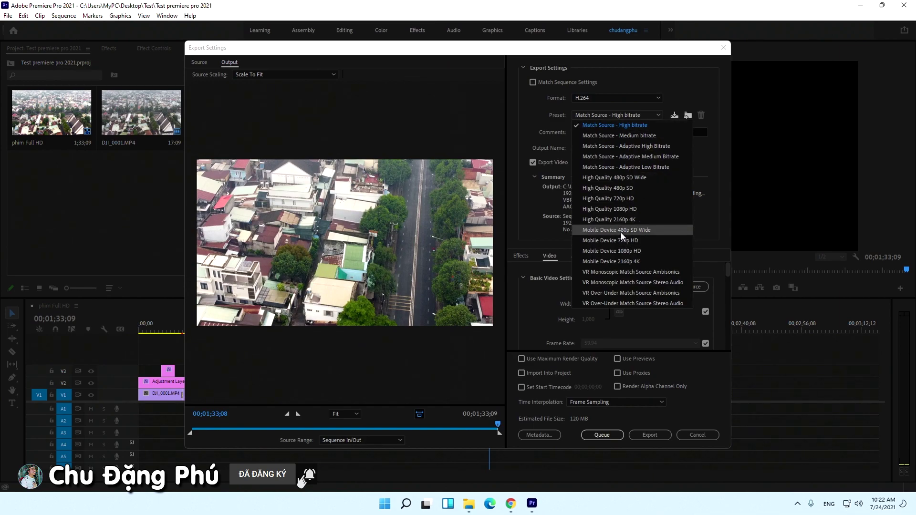
pyautogui.click(619, 210)
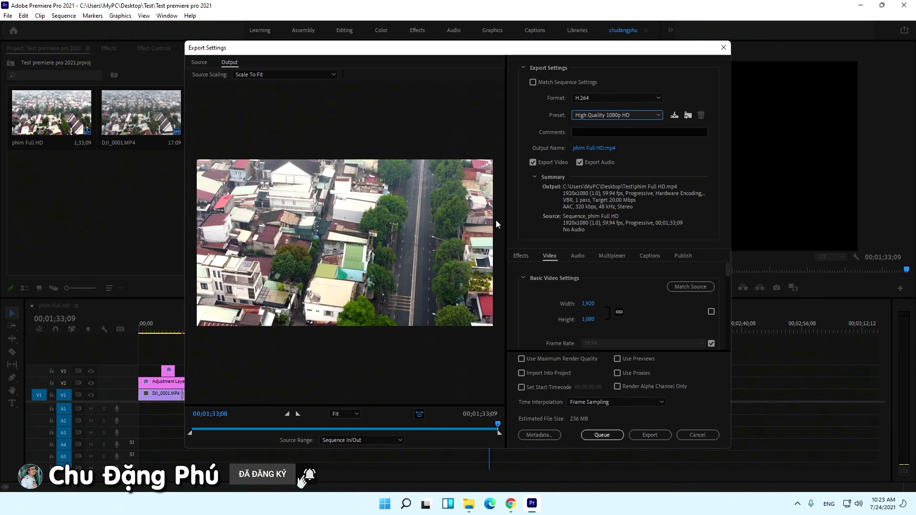
pyautogui.click(644, 435)
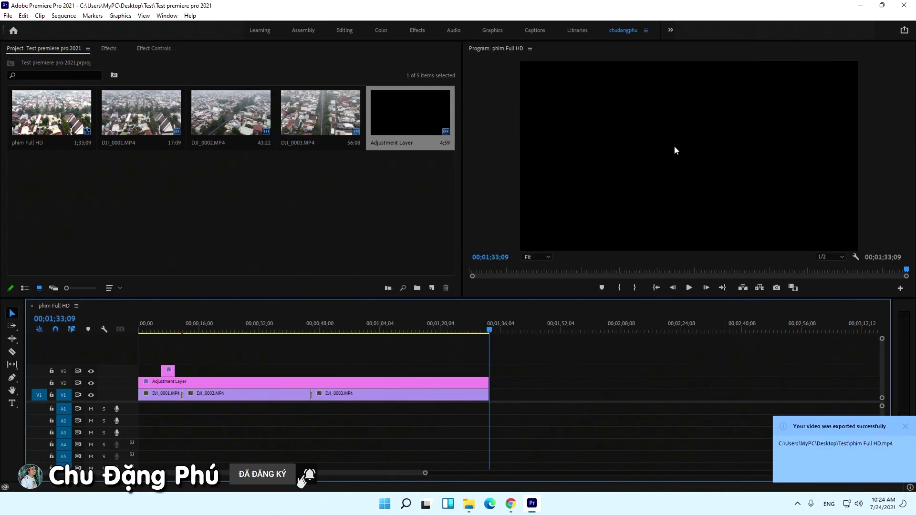
pyautogui.click(862, 8)
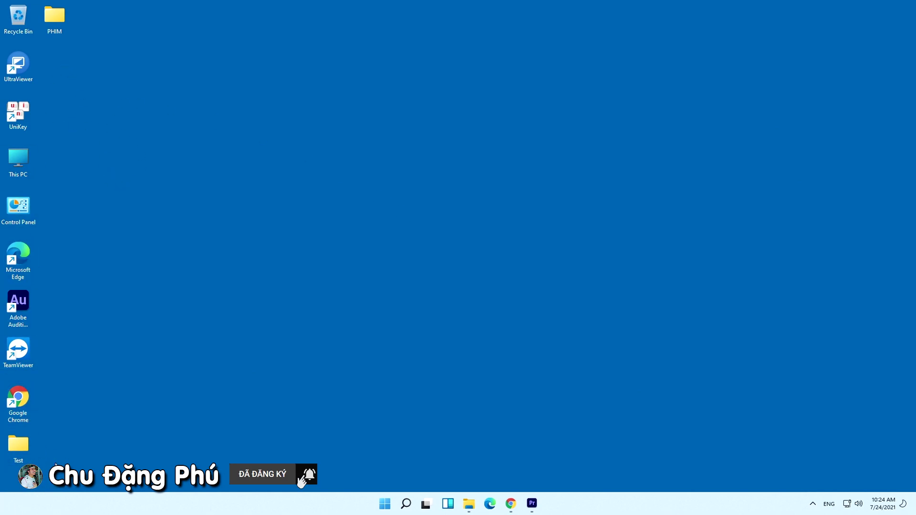
# Step: Open the Test folder on the desktop and play phim Full HD.mp4 in MPC-HC
pyautogui.doubleClick(25, 452)
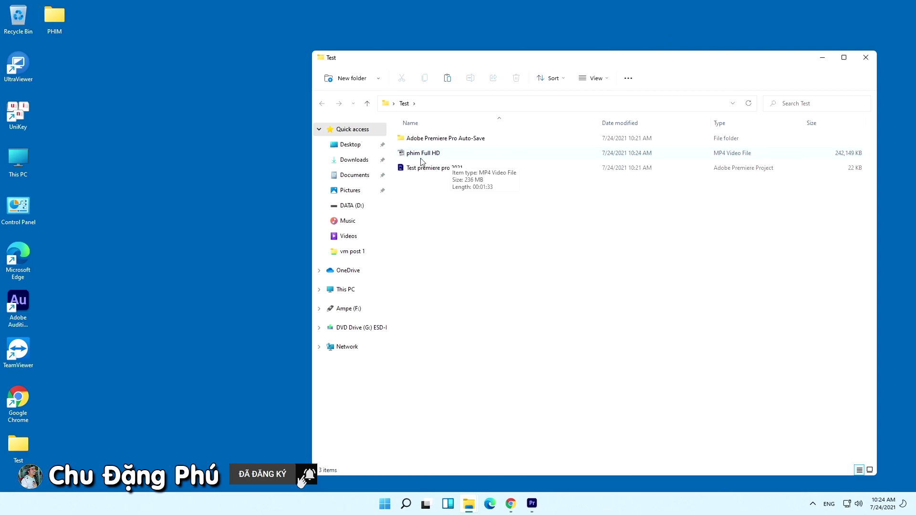
pyautogui.doubleClick(440, 153)
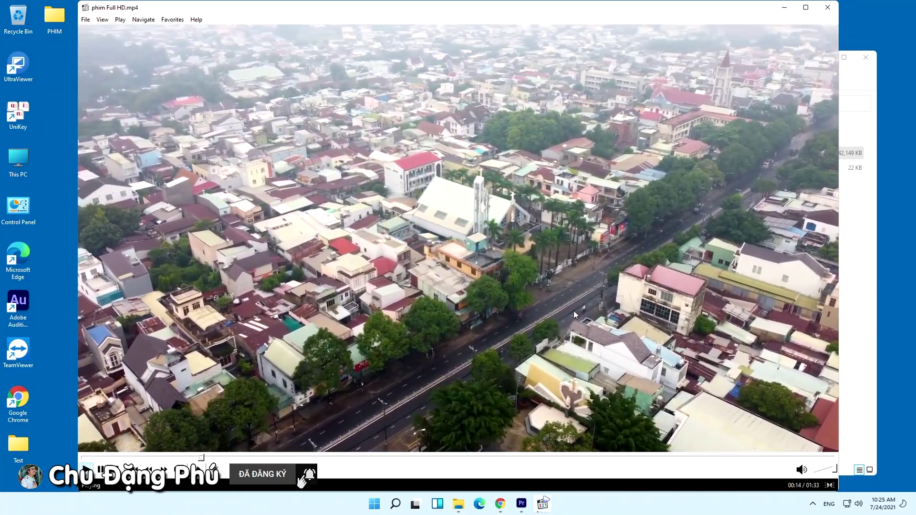
# Step: Check phim Full HD.mp4 in full screen, exit full screen, and close MPC-HC
pyautogui.doubleClick(508, 302)
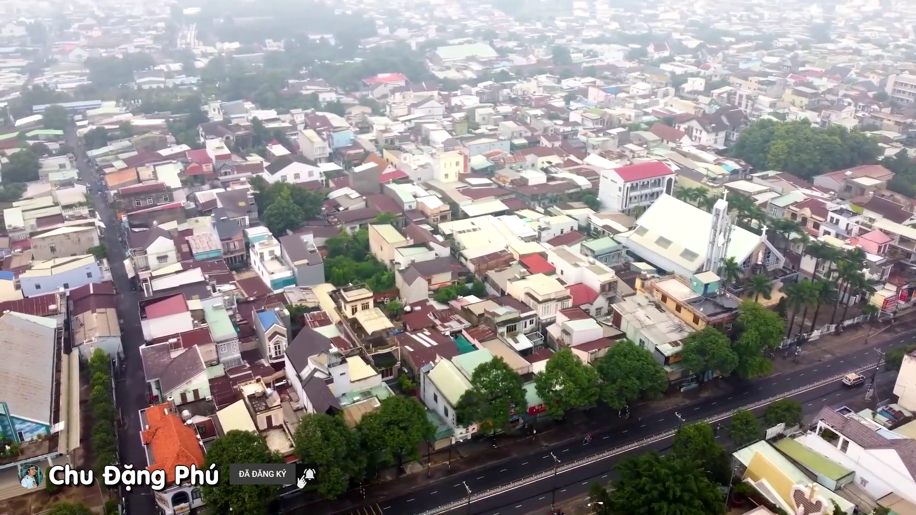
pyautogui.press('Escape')
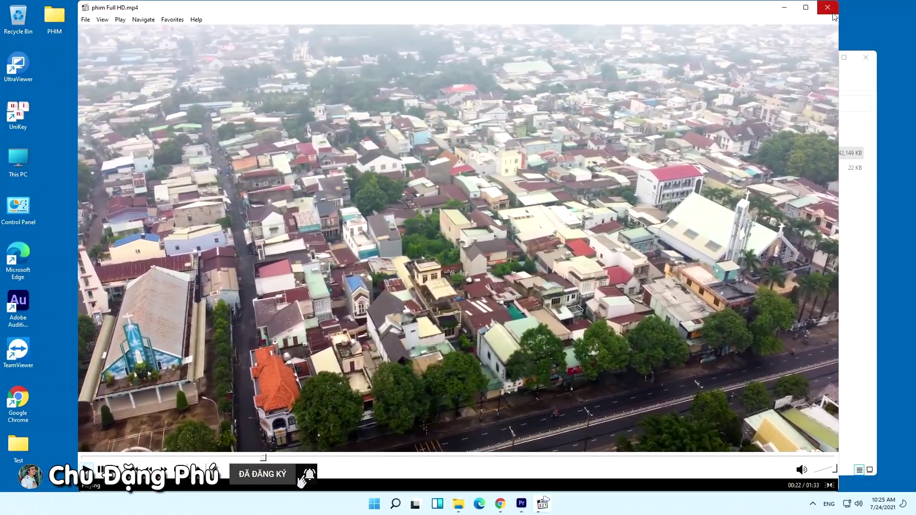
pyautogui.click(833, 13)
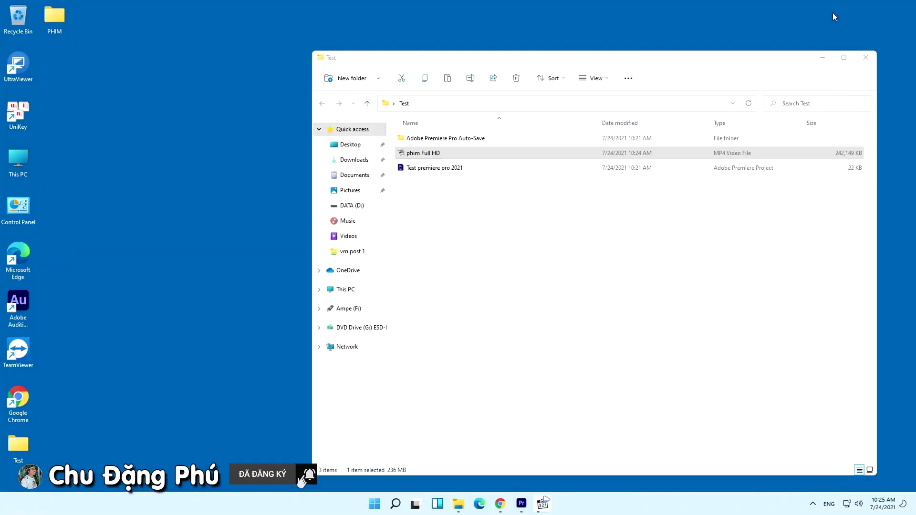
pyautogui.rightClick(451, 151)
pyautogui.click(485, 262)
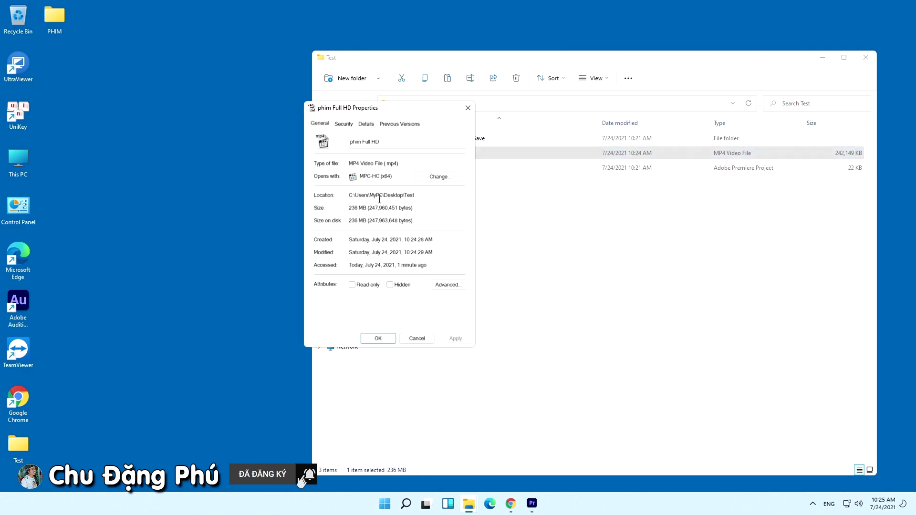
pyautogui.click(366, 124)
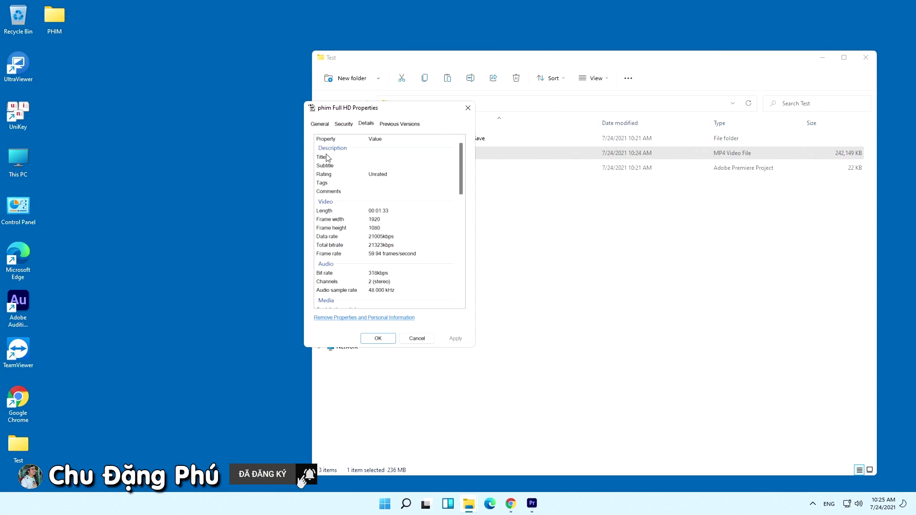
pyautogui.click(321, 125)
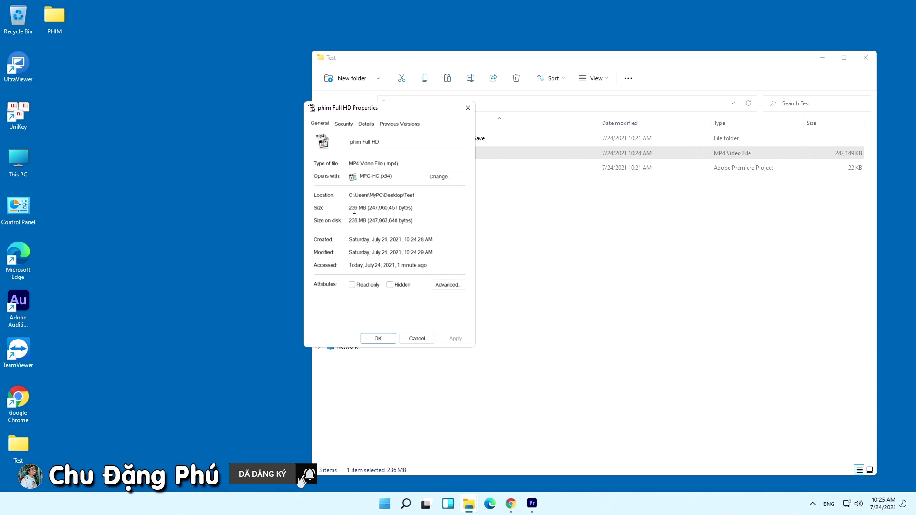
pyautogui.click(366, 125)
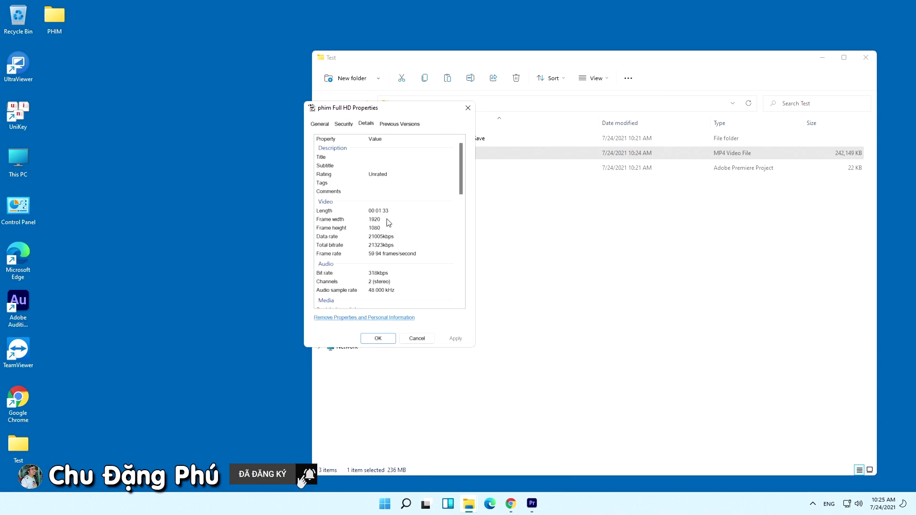
pyautogui.click(378, 338)
pyautogui.click(592, 303)
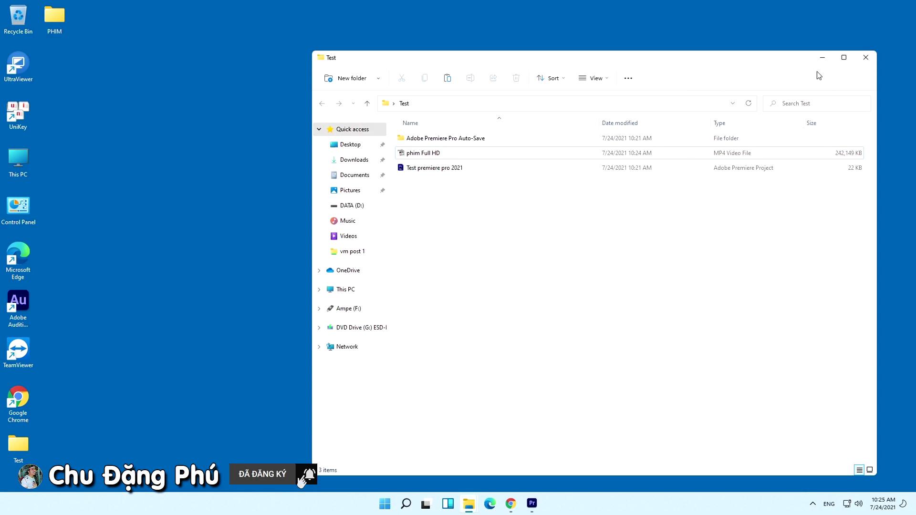
pyautogui.click(866, 57)
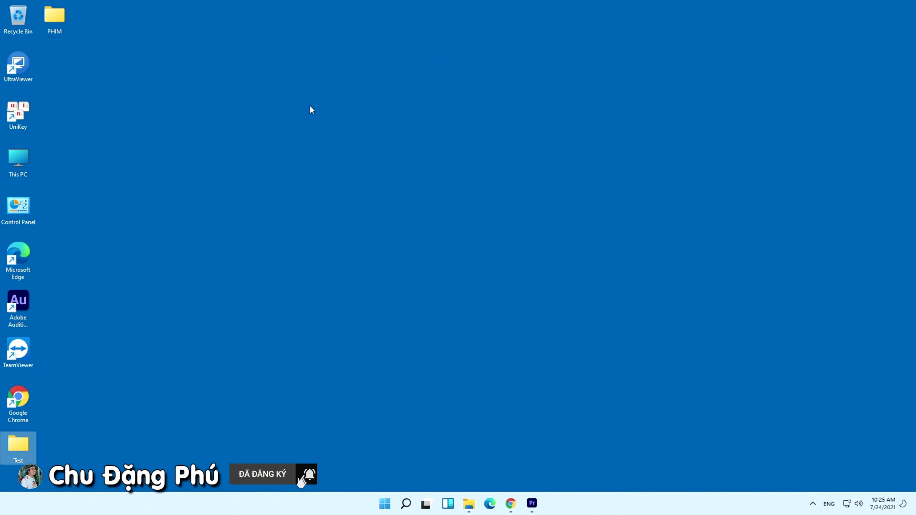